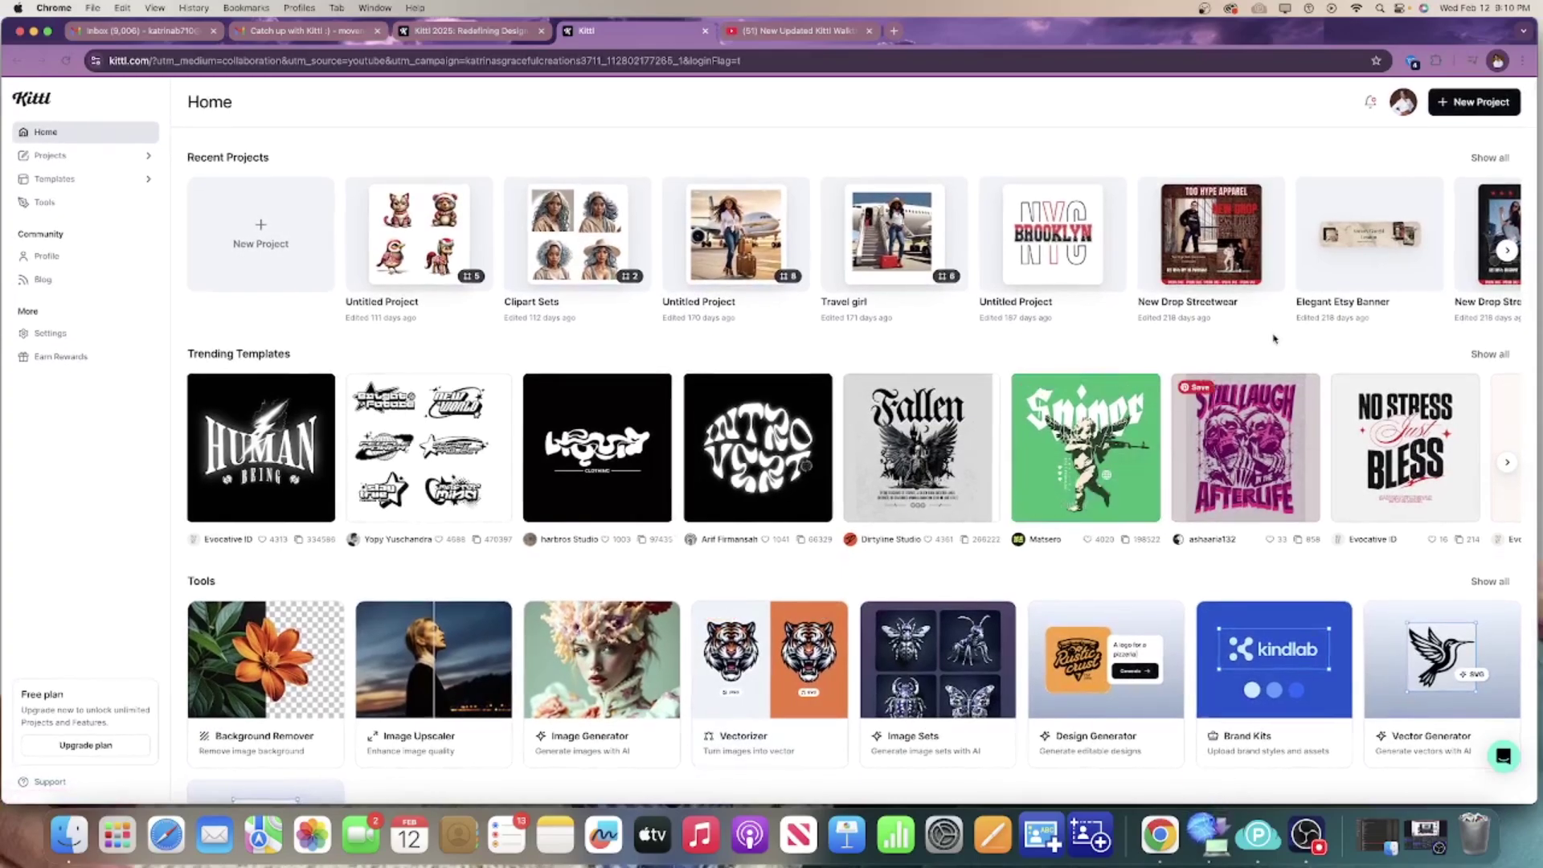
# Turn on Dark Mode for the interface from the account options.
pyautogui.click(1404, 103)
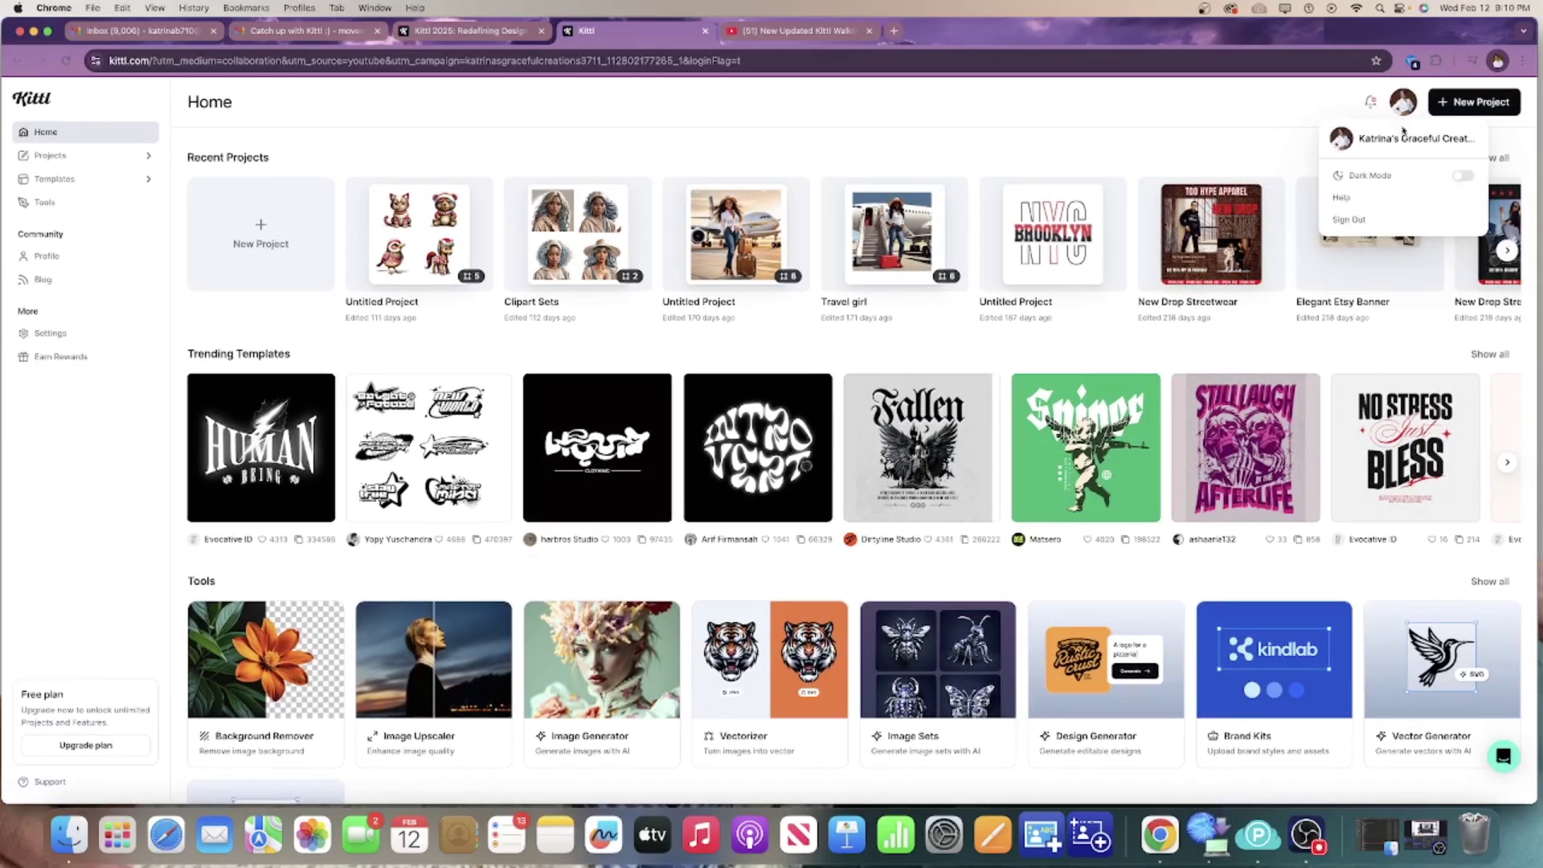
pyautogui.click(1437, 176)
pyautogui.click(1416, 289)
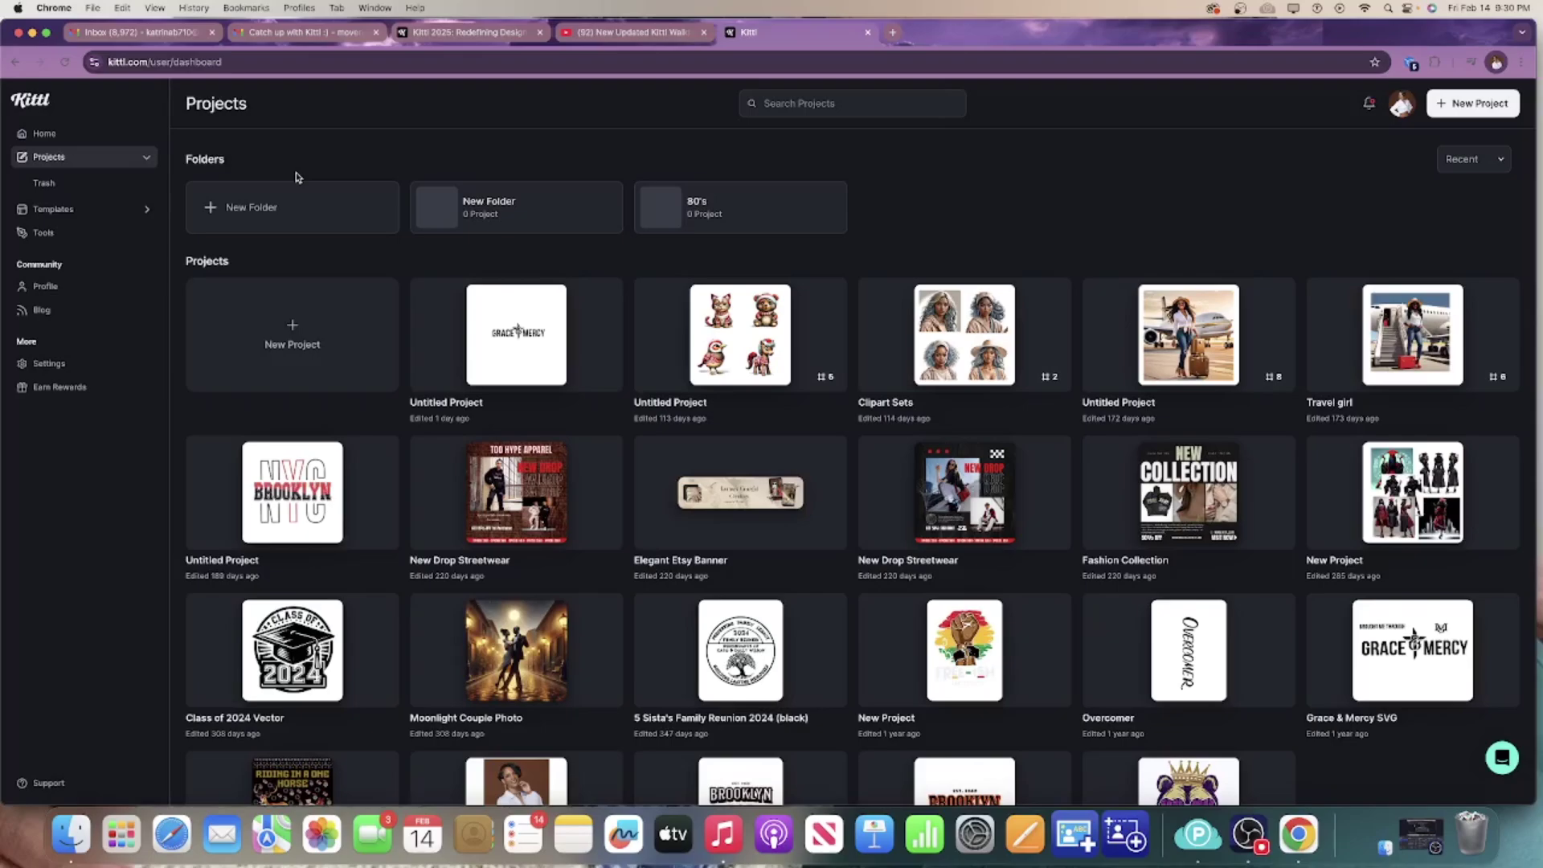
# Look over the folders and saved projects, and the Home page's recent projects, trending templates and AI tools.
pyautogui.scroll(-1, 293, 173)
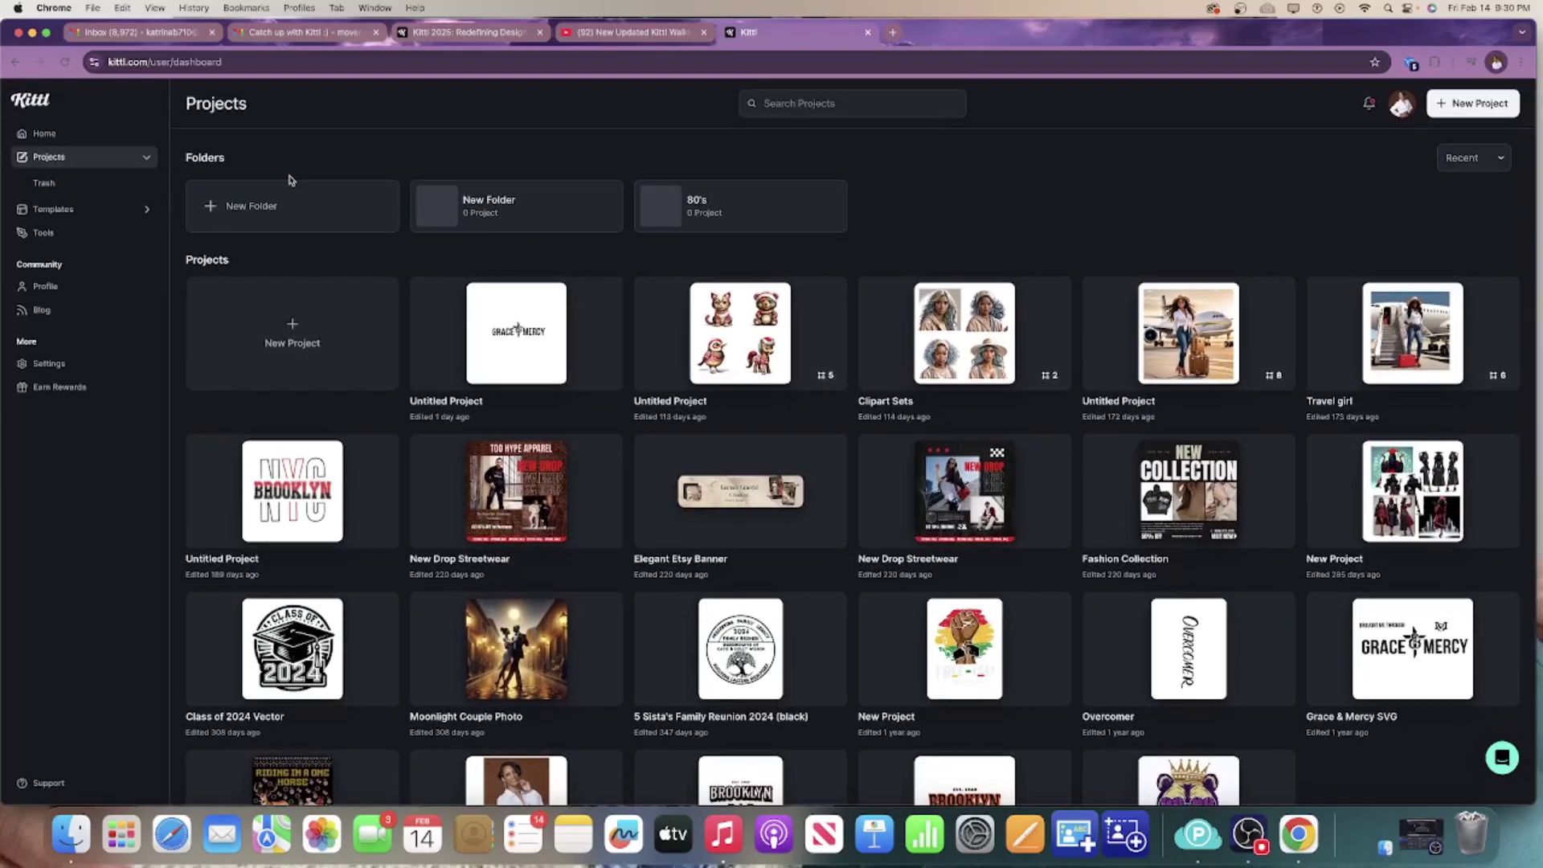
pyautogui.scroll(-1, 294, 182)
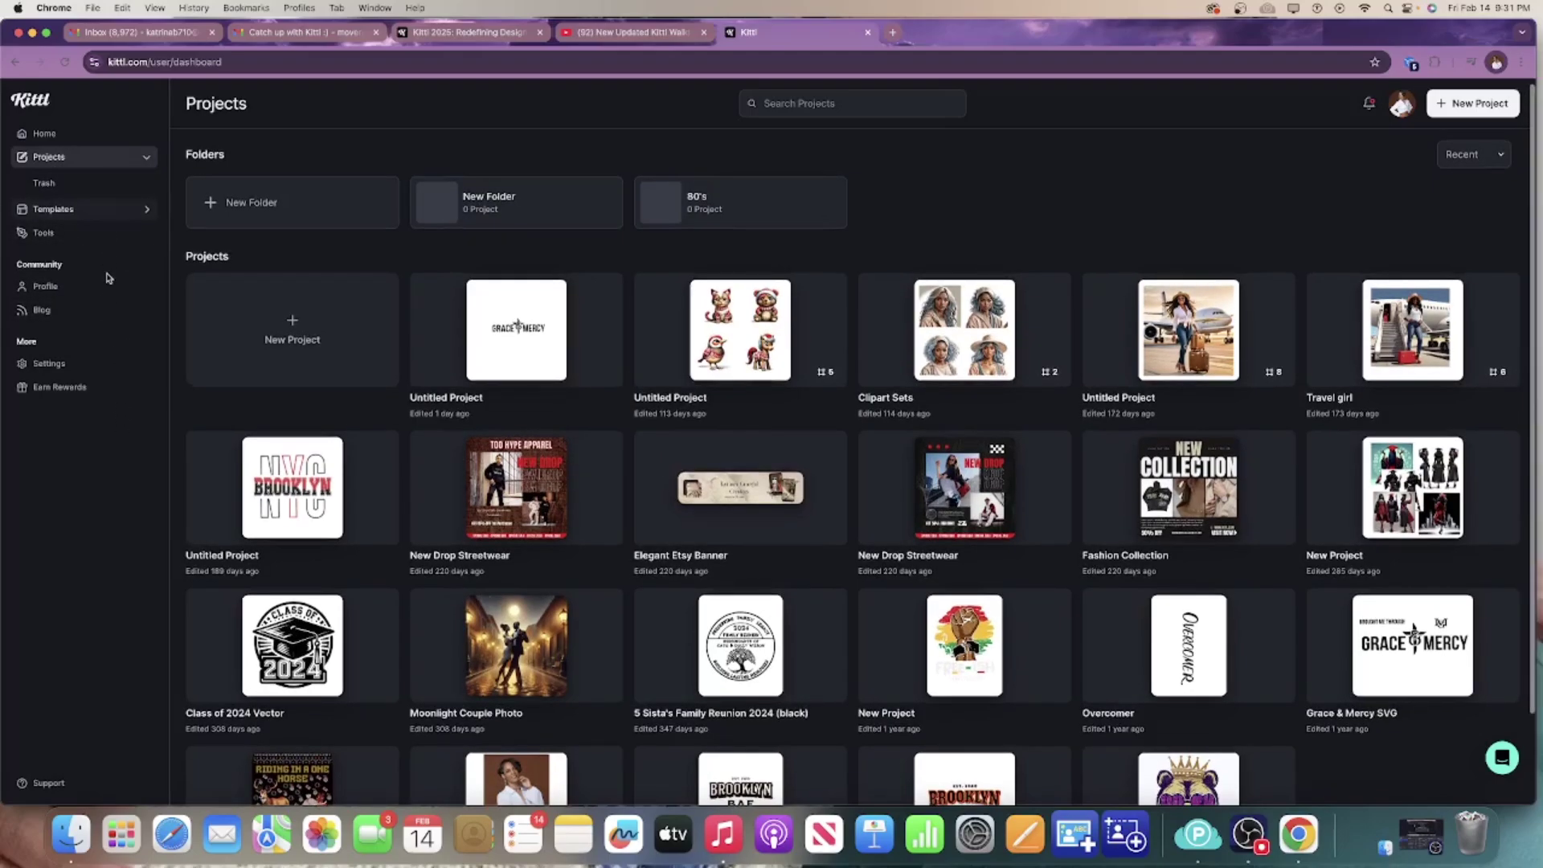
pyautogui.click(44, 133)
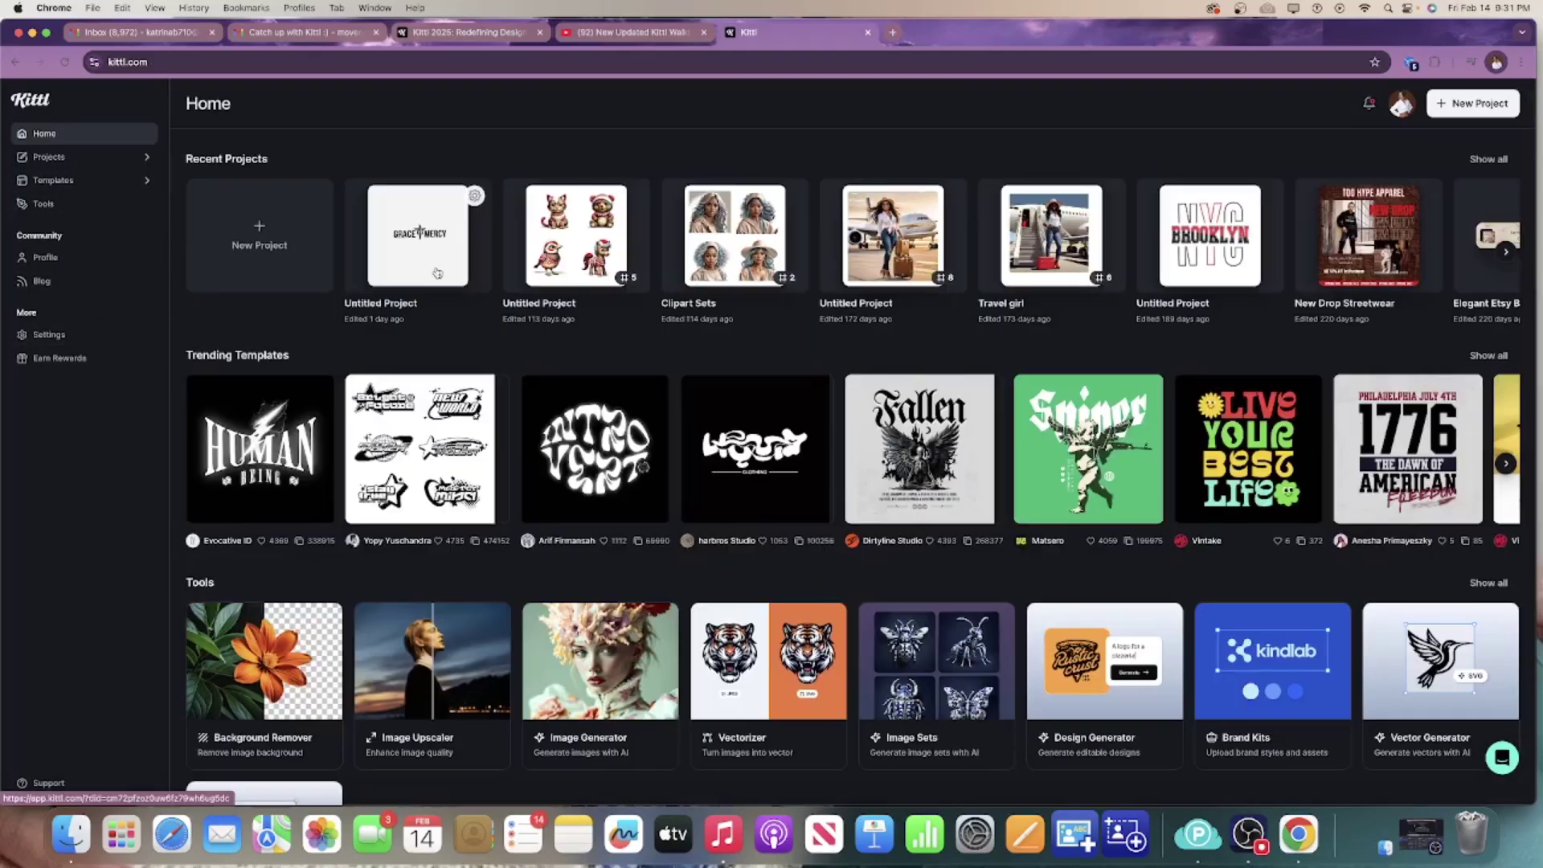
pyautogui.hscroll(8, 493, 228)
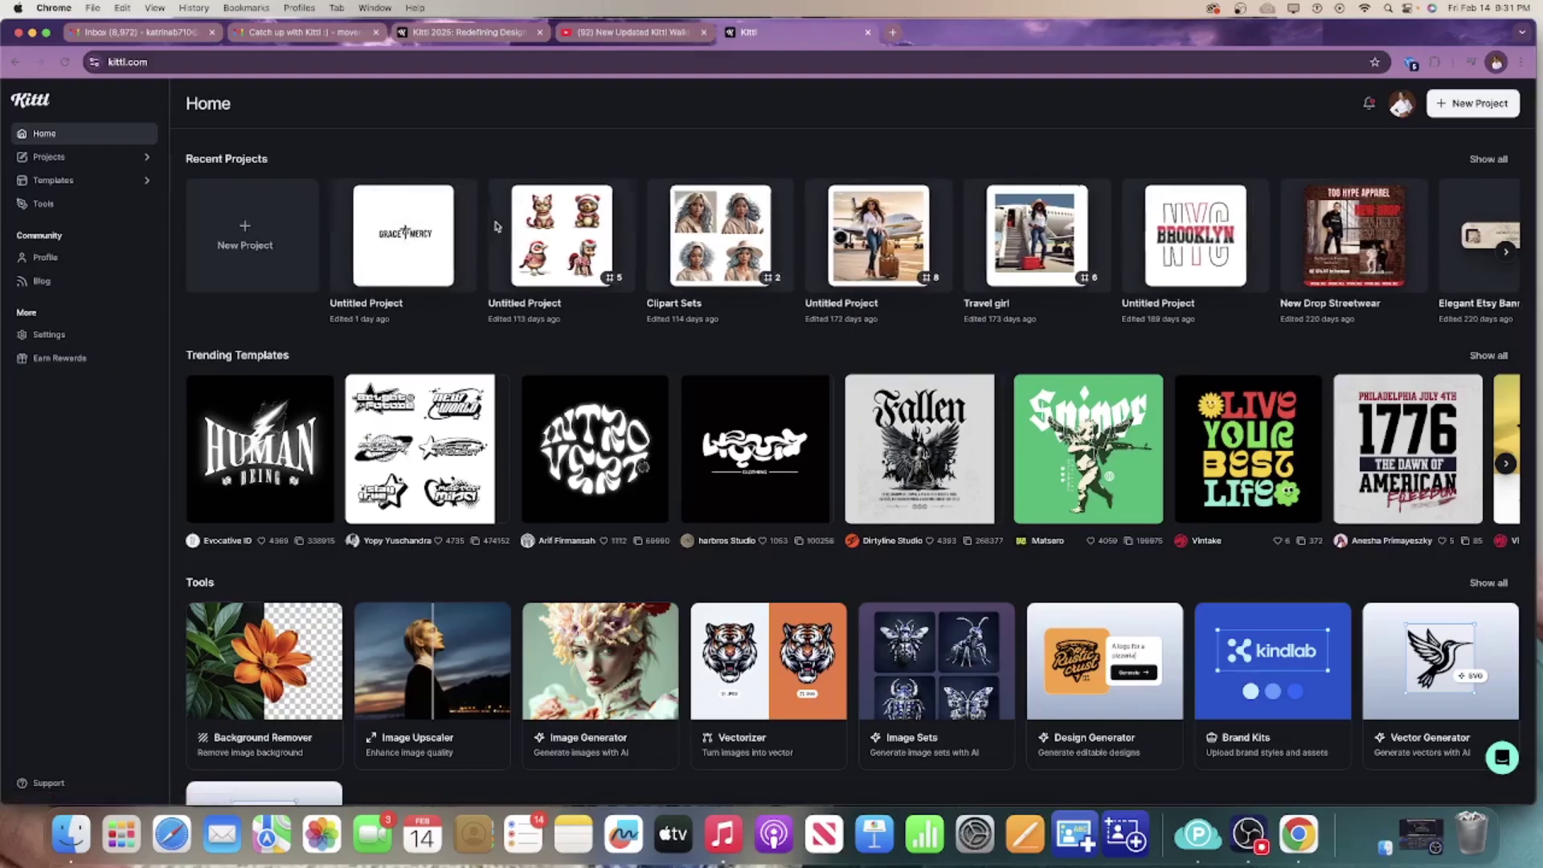
pyautogui.hscroll(4, 490, 227)
pyautogui.hscroll(-12, 490, 227)
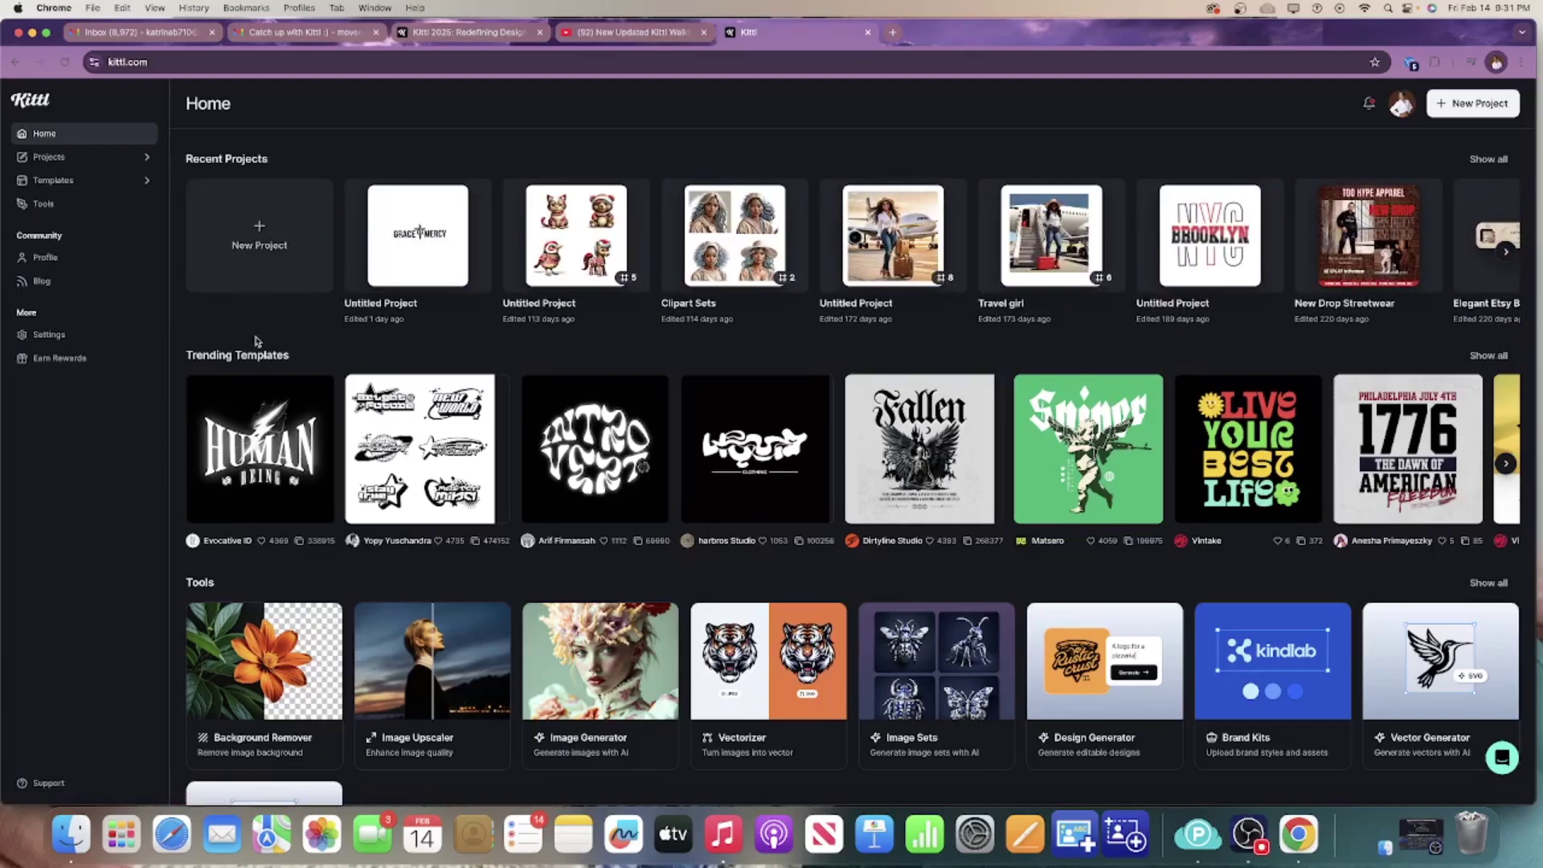
pyautogui.scroll(-2, 277, 468)
pyautogui.scroll(-2, 277, 469)
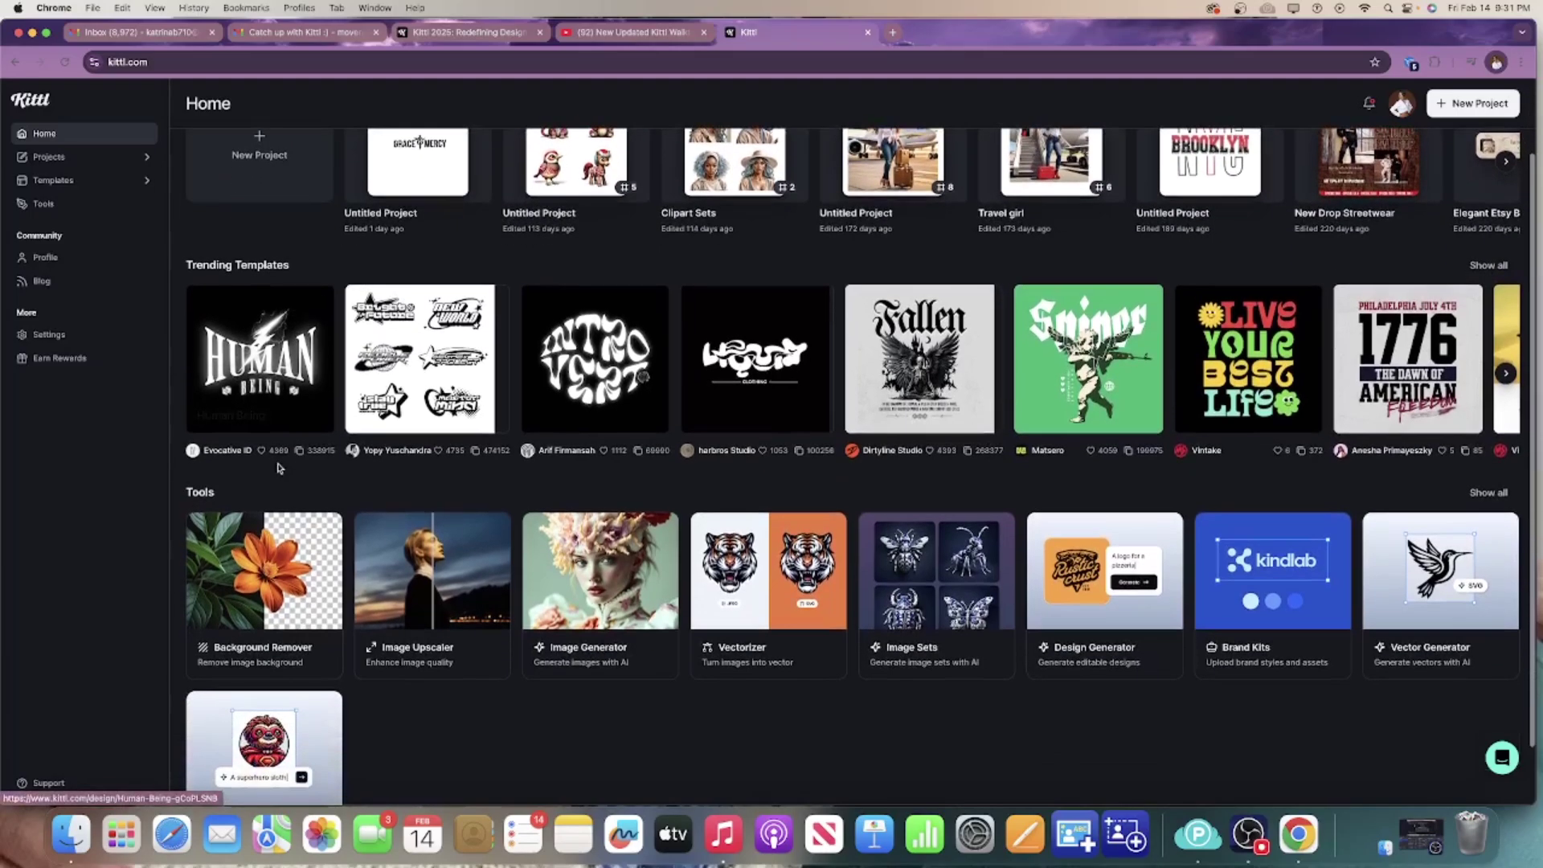
pyautogui.scroll(-2, 354, 515)
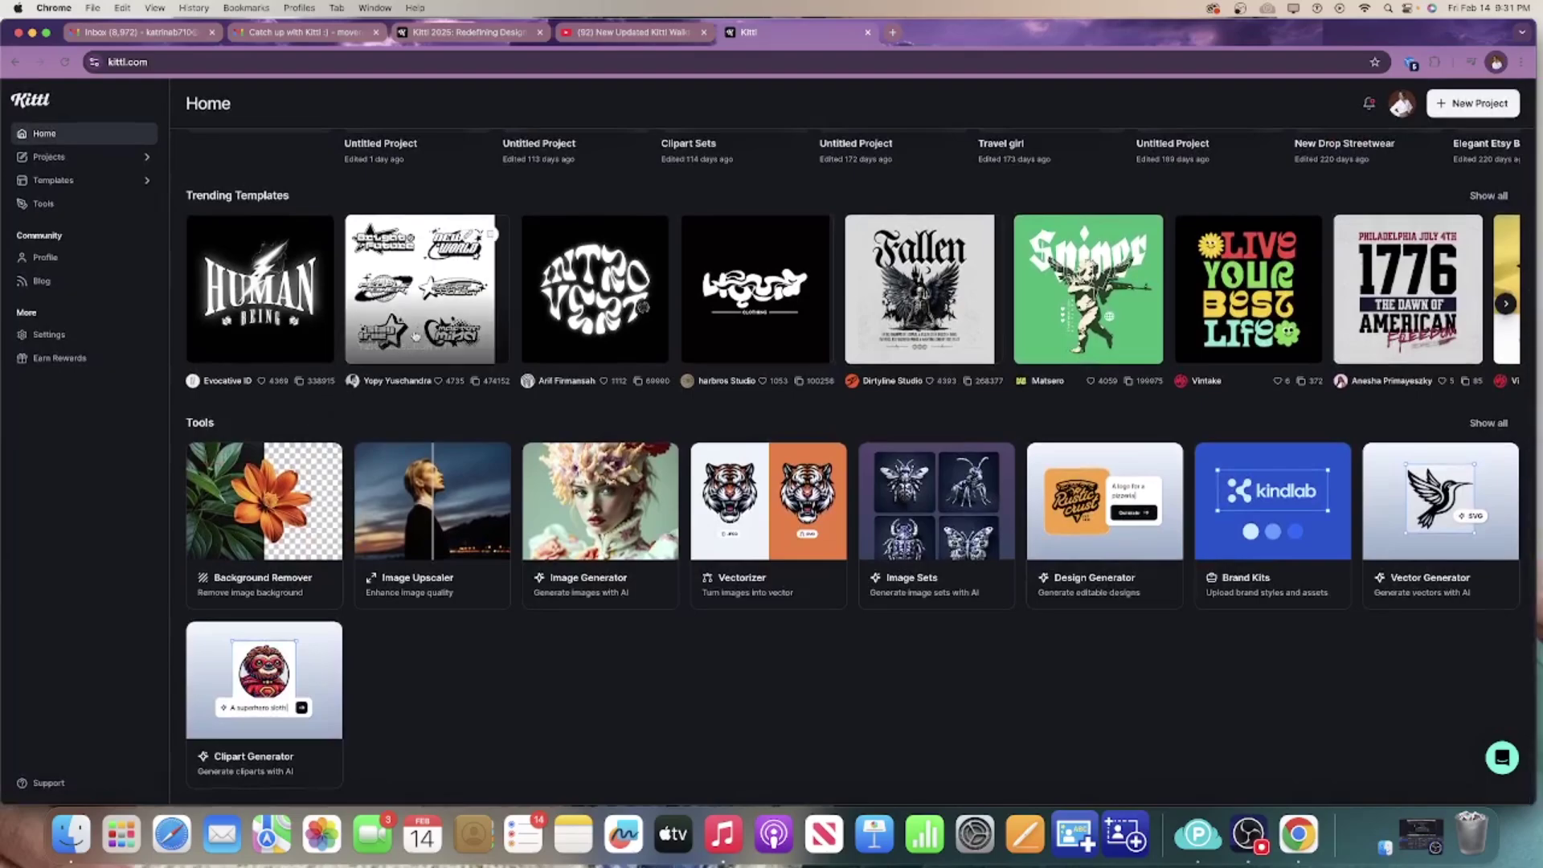
pyautogui.hscroll(3, 448, 337)
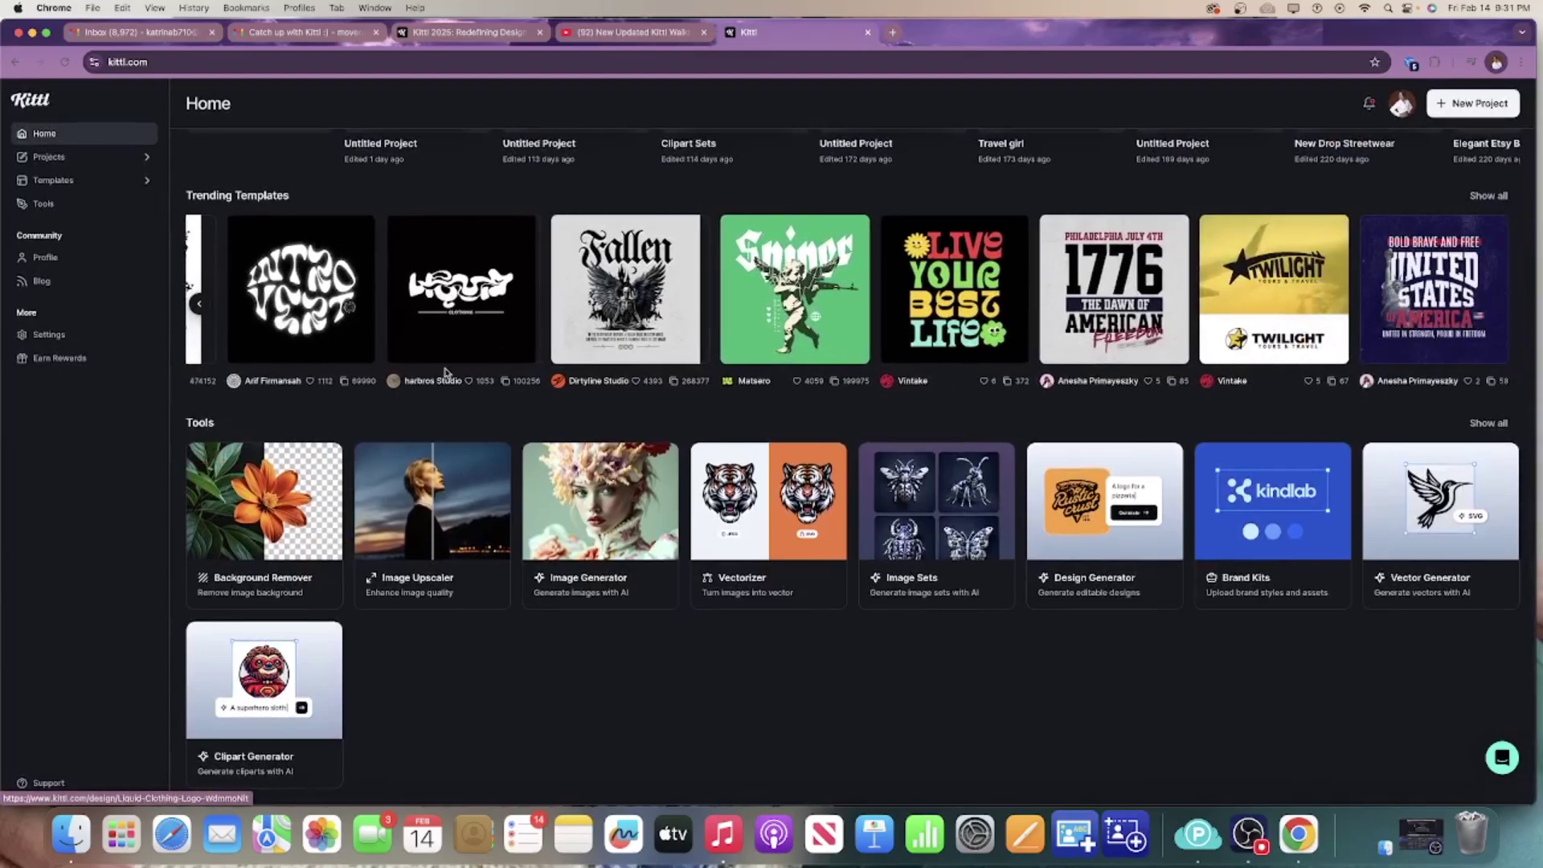
pyautogui.scroll(4, 447, 346)
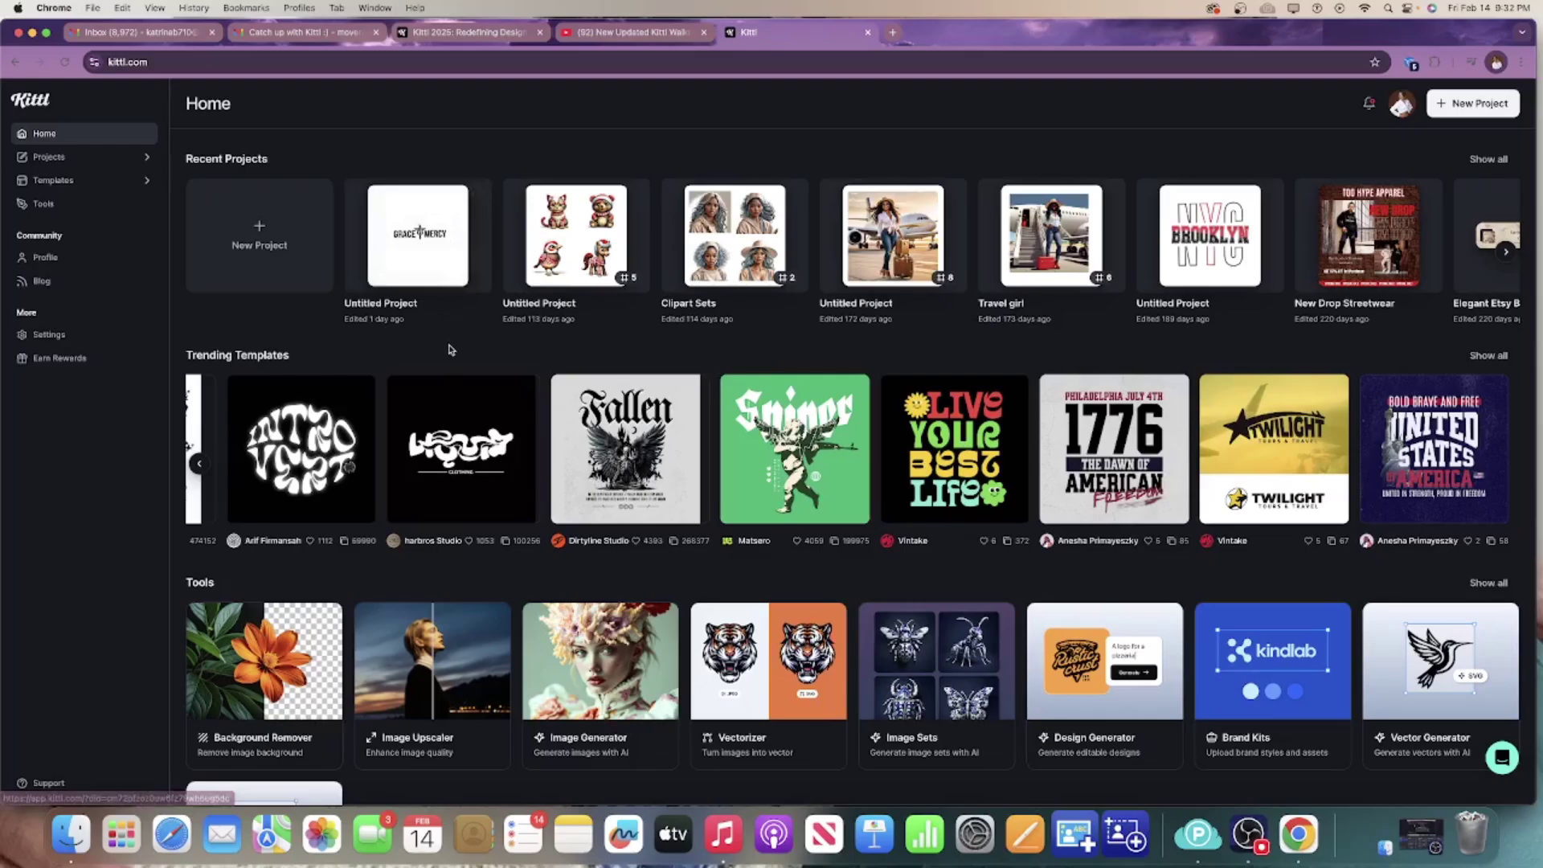
pyautogui.scroll(-1, 452, 353)
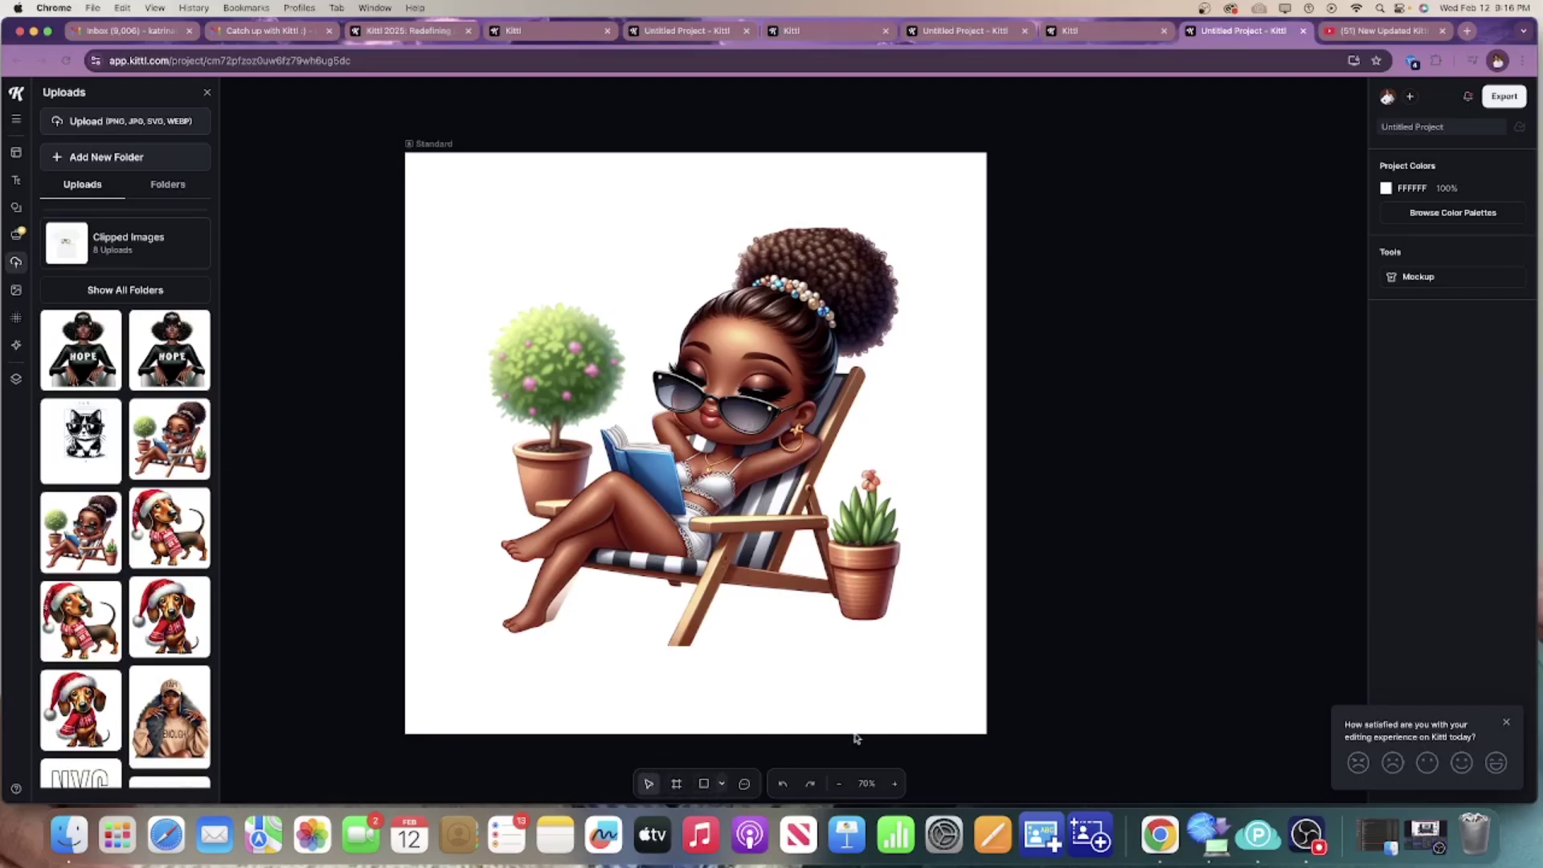
# Add a black square shape and enlarge it to about 962 px per side, centred over the woman illustration.
pyautogui.click(721, 785)
pyautogui.click(704, 783)
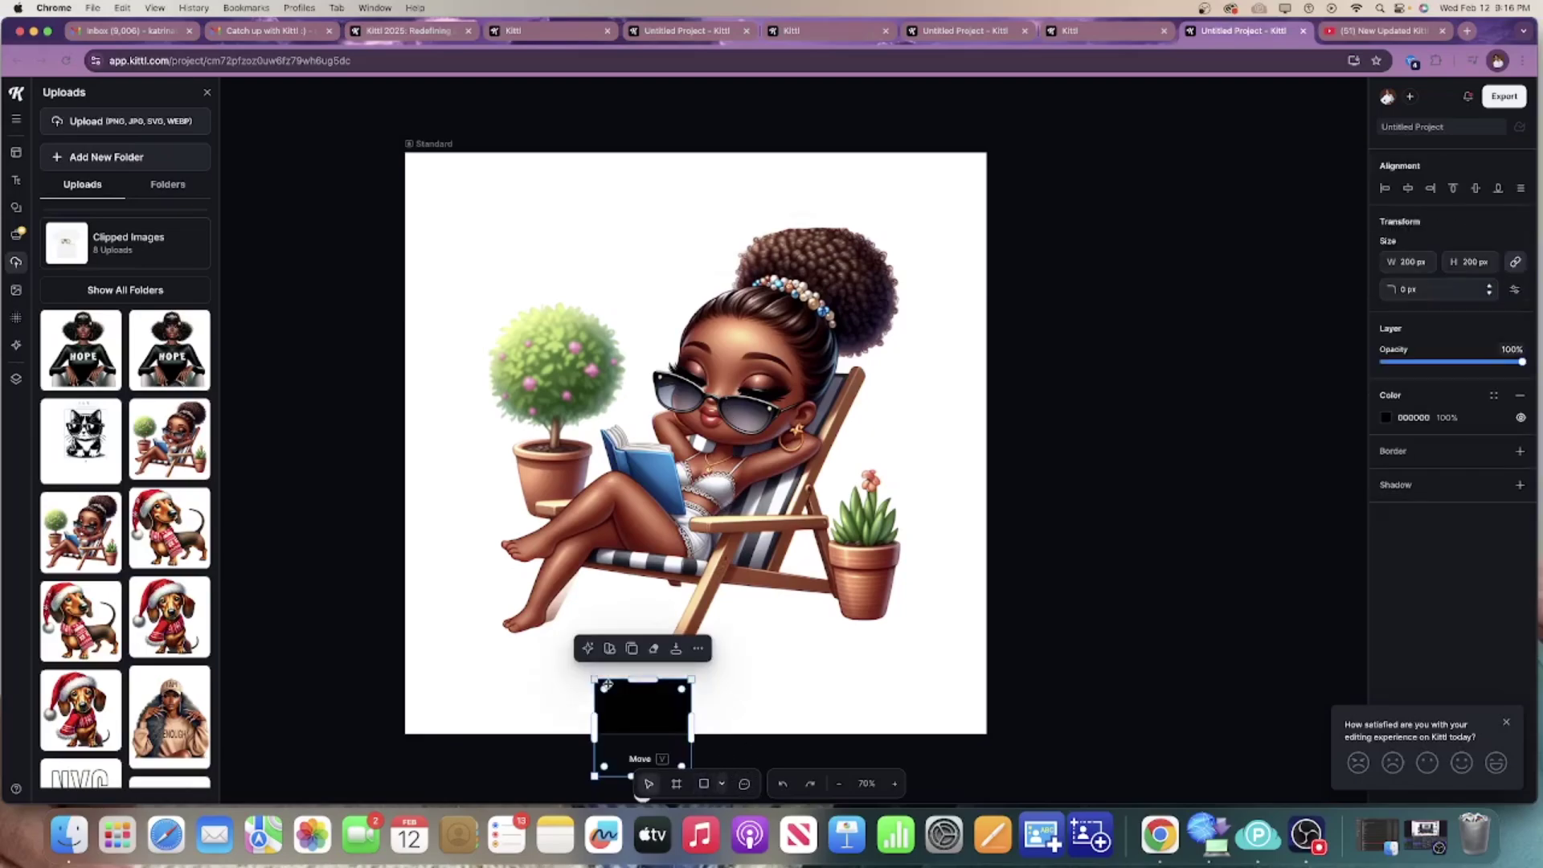
pyautogui.moveTo(647, 713); pyautogui.dragTo(524, 242)
pyautogui.moveTo(568, 305); pyautogui.dragTo(904, 699)
pyautogui.moveTo(643, 475); pyautogui.dragTo(646, 470)
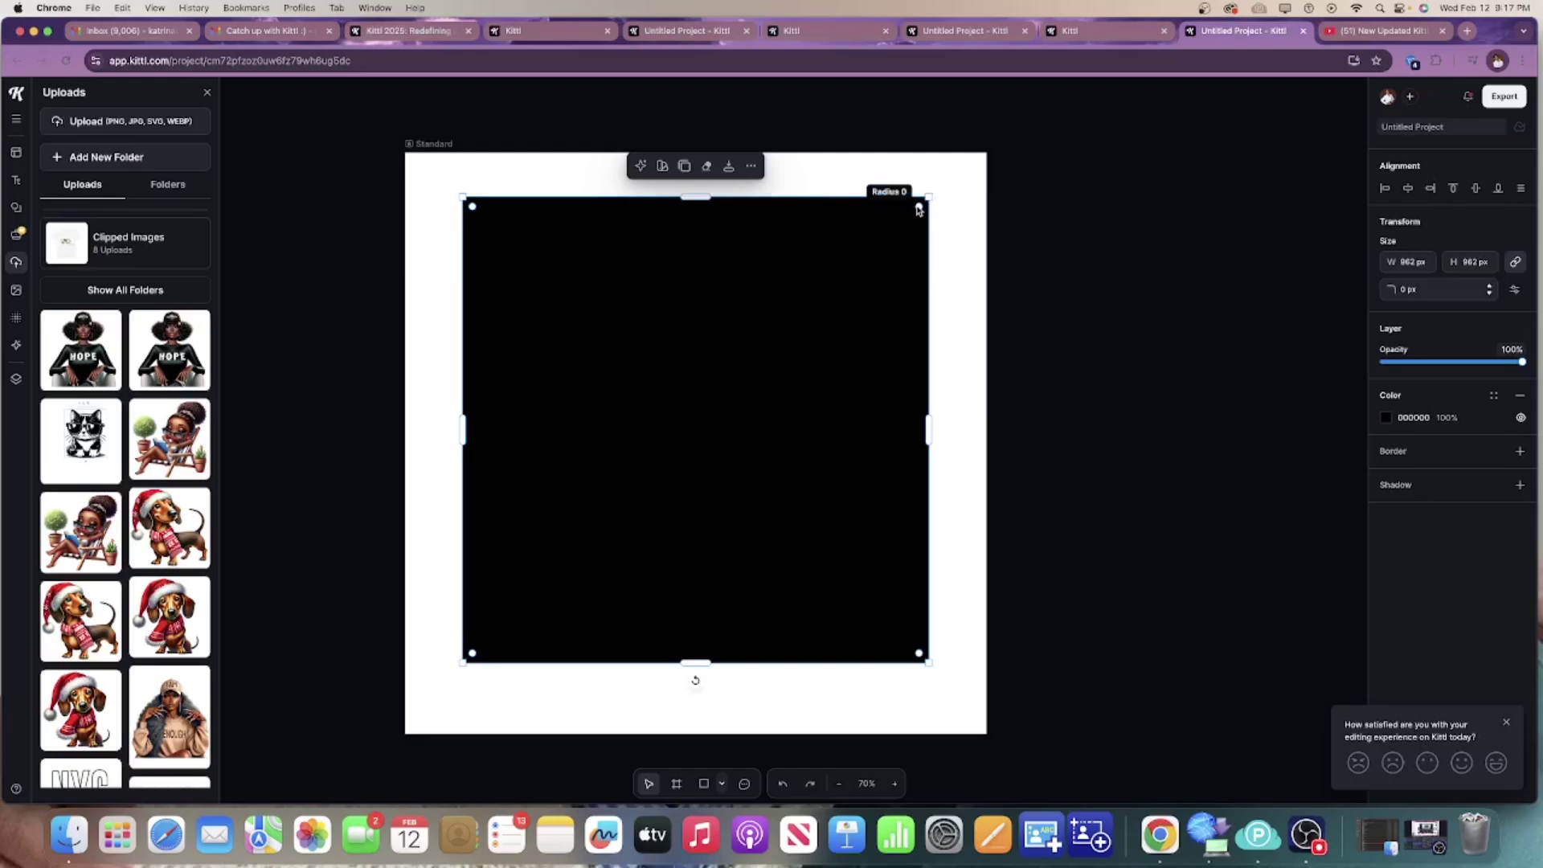
# Round the square's corners, giving the lower-left one a larger radius of about 154 px, and resize the shape to about 989 px.
pyautogui.moveTo(920, 207); pyautogui.dragTo(846, 267)
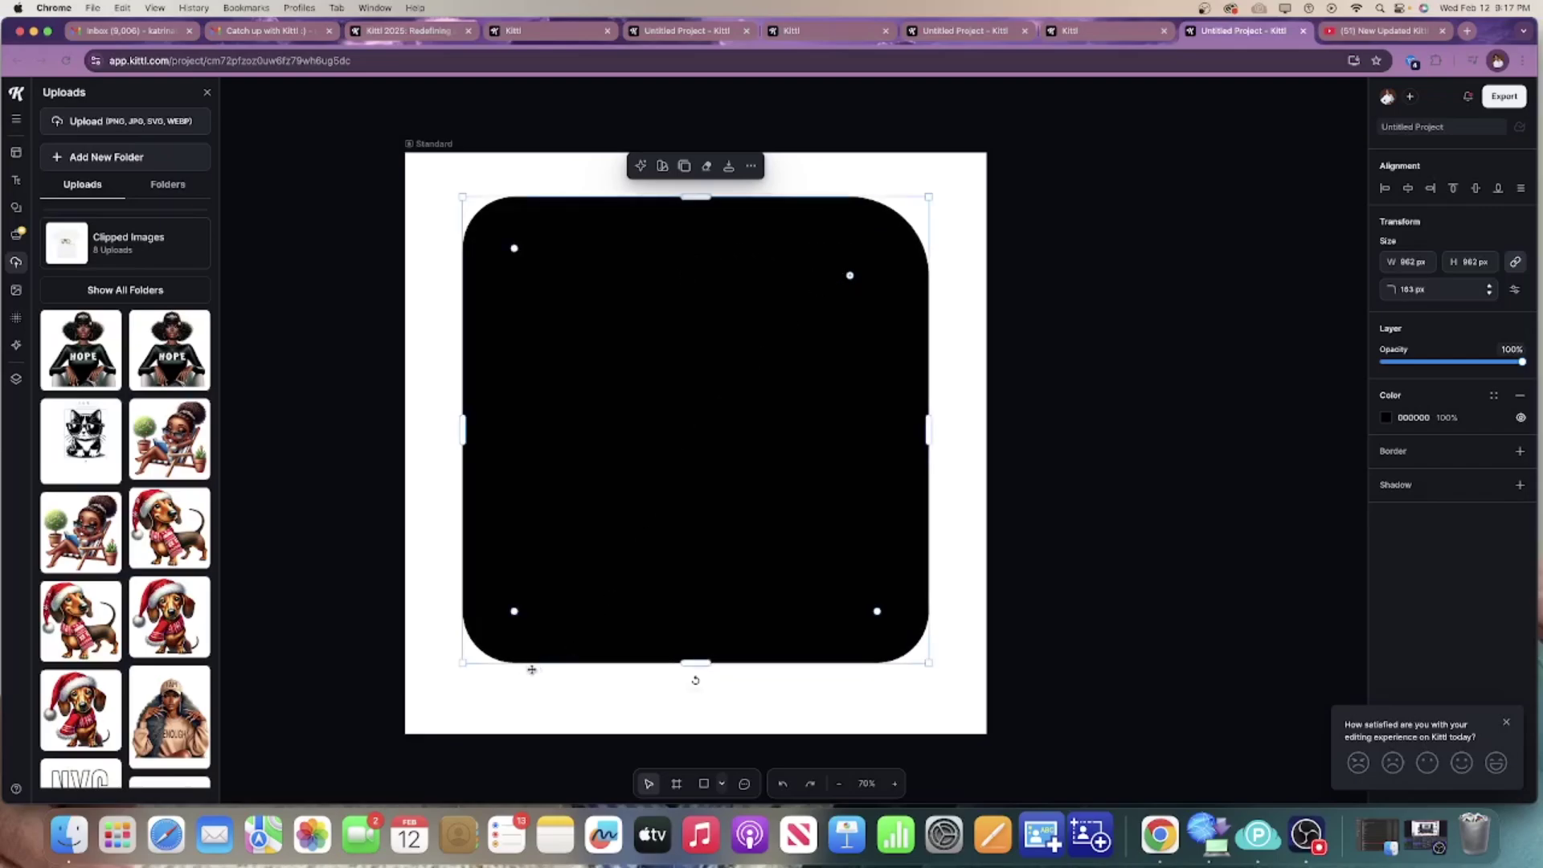
pyautogui.moveTo(514, 612)
pyautogui.moveTo(514, 613); pyautogui.dragTo(744, 513)
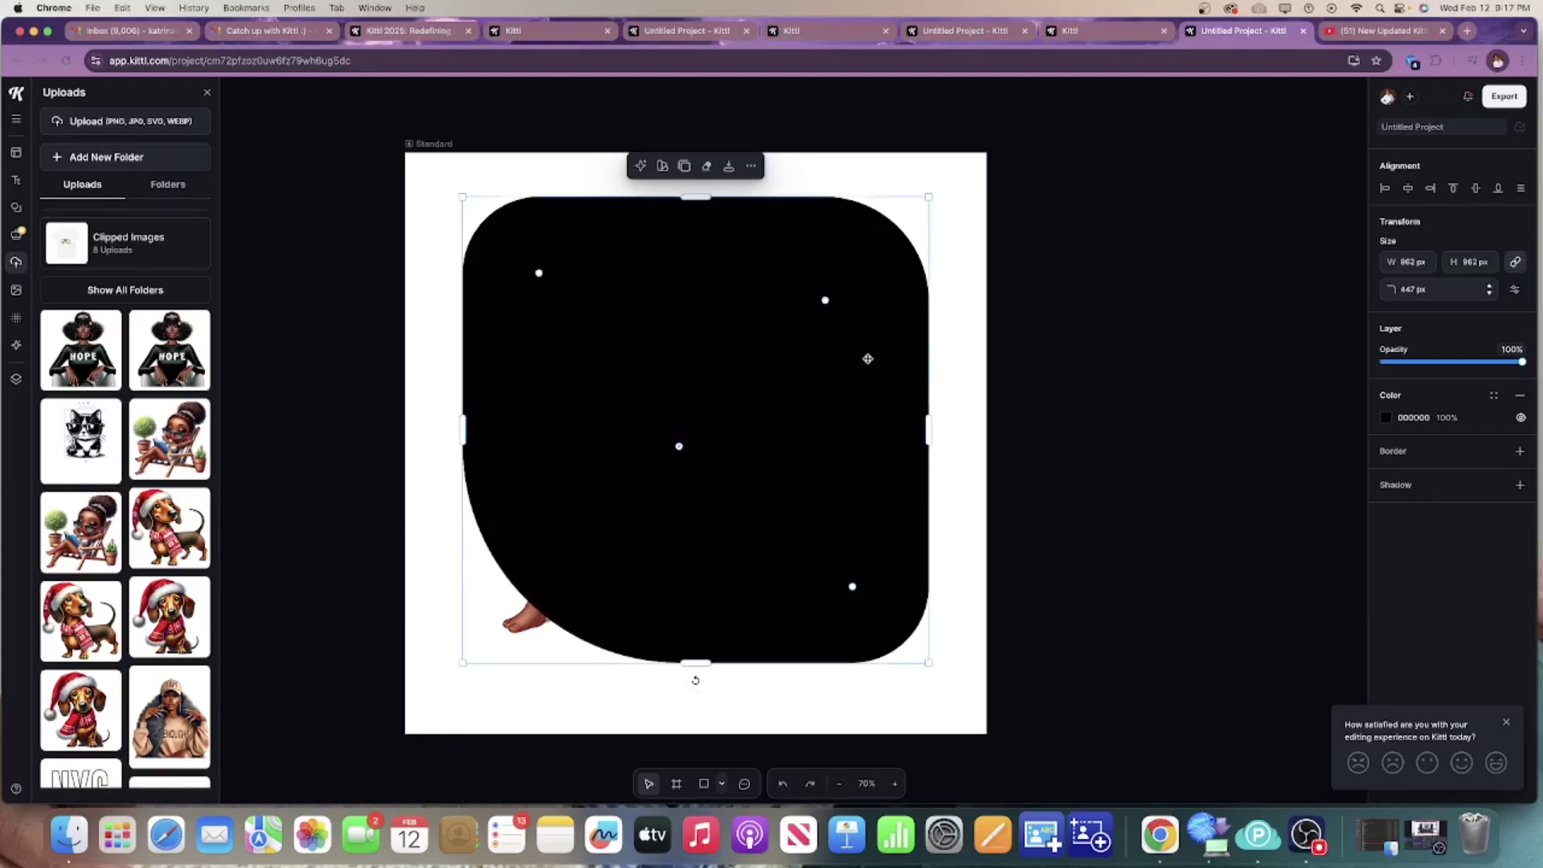
pyautogui.click(853, 590)
pyautogui.click(849, 590)
pyautogui.moveTo(696, 663)
pyautogui.mouseDown()
pyautogui.moveTo(699, 592)
pyautogui.moveTo(701, 677)
pyautogui.mouseUp()
pyautogui.moveTo(679, 459); pyautogui.dragTo(562, 527)
pyautogui.hotkey('ctrl', 'z')
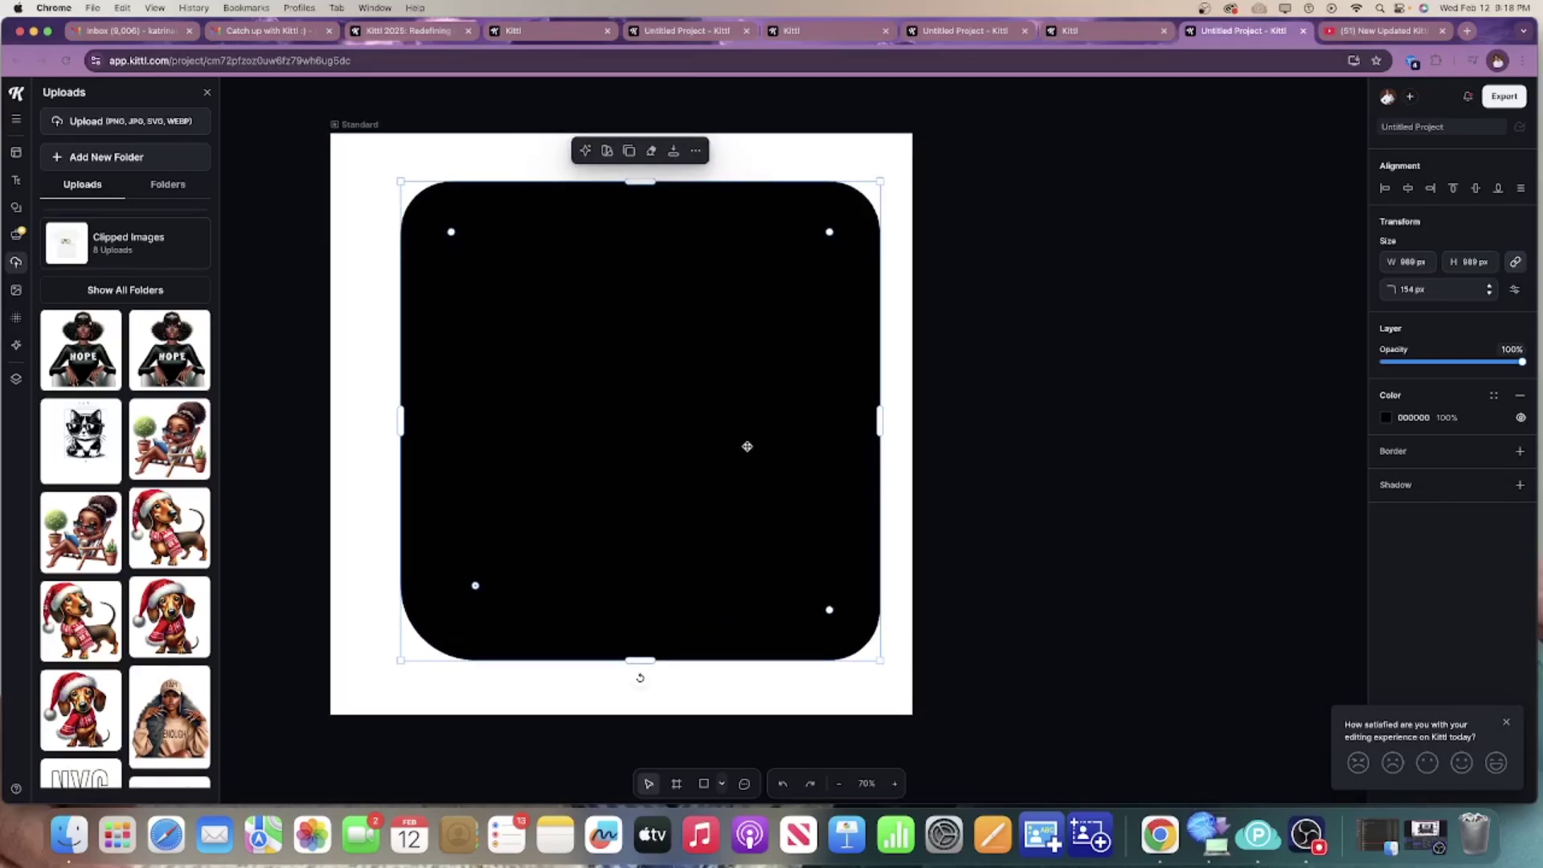
pyautogui.hotkey('ctrl', 'z')
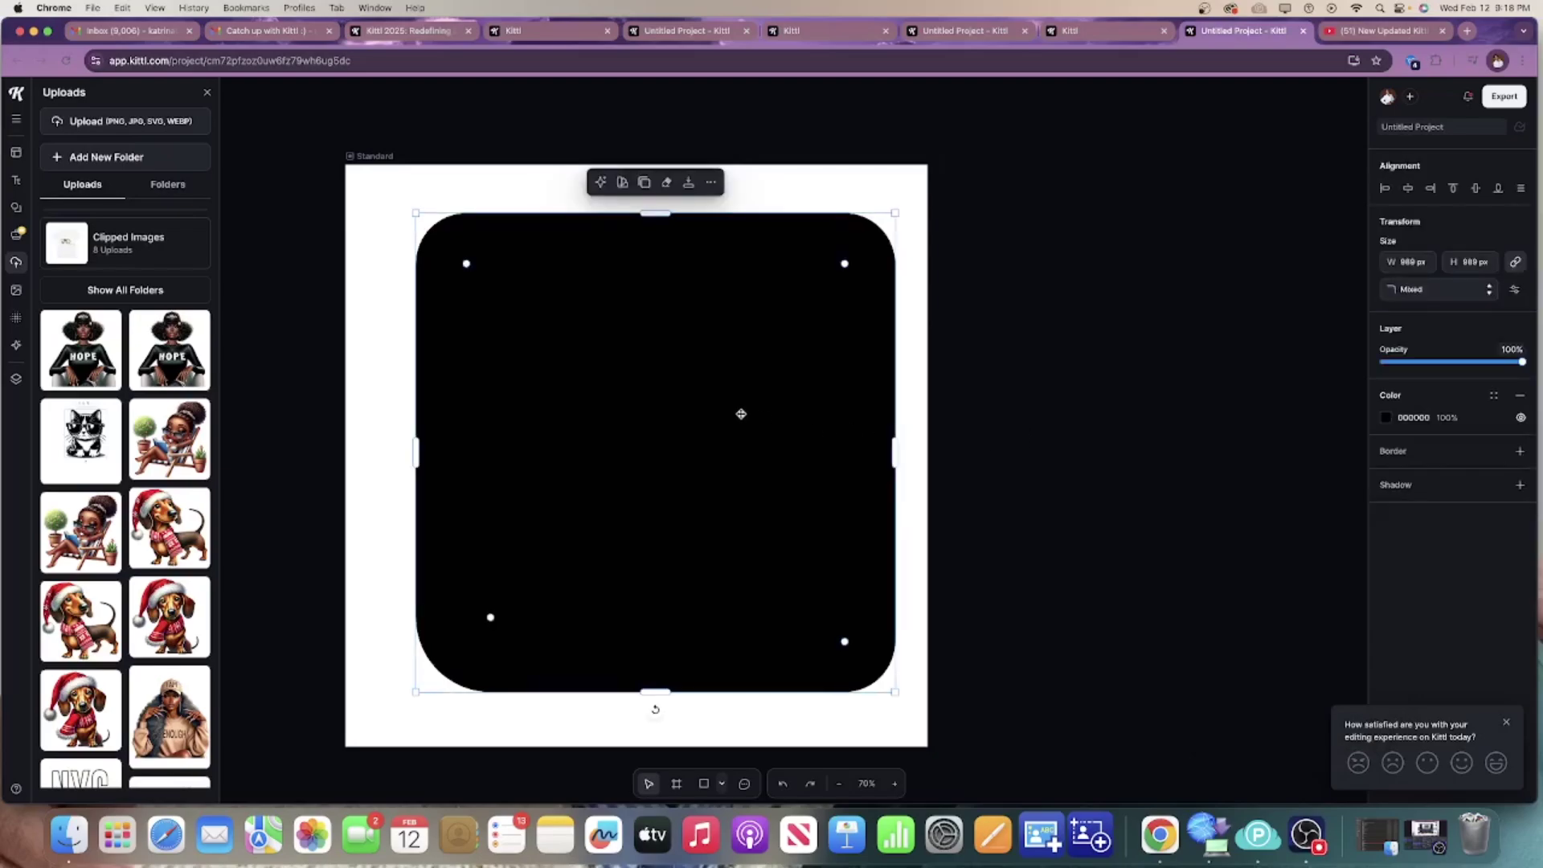
# Recolour the rounded shape to the solid blue 2137DD.
pyautogui.click(1387, 418)
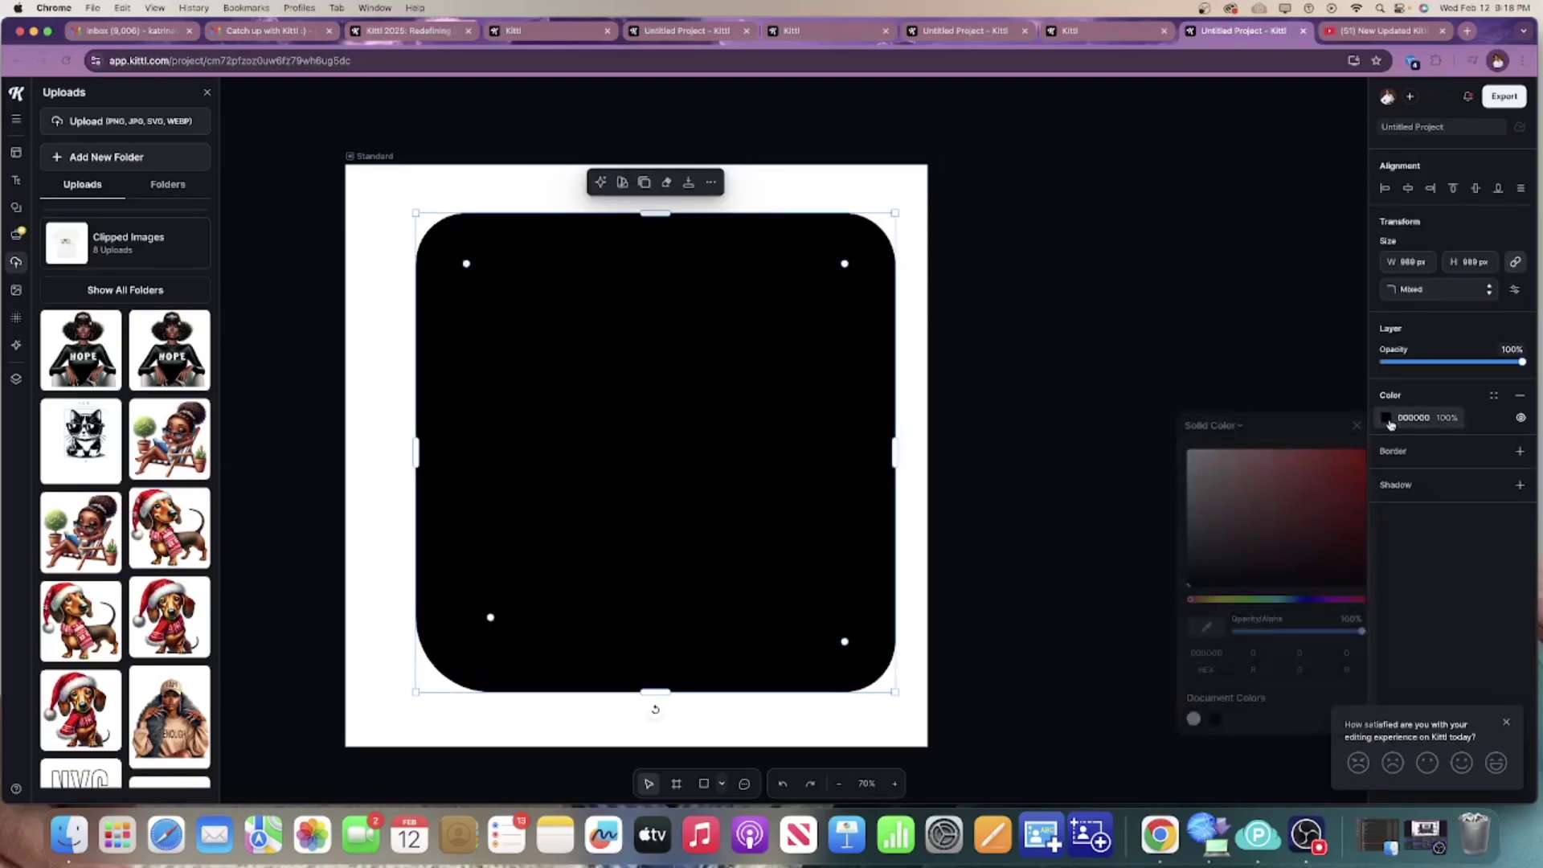
pyautogui.click(1301, 600)
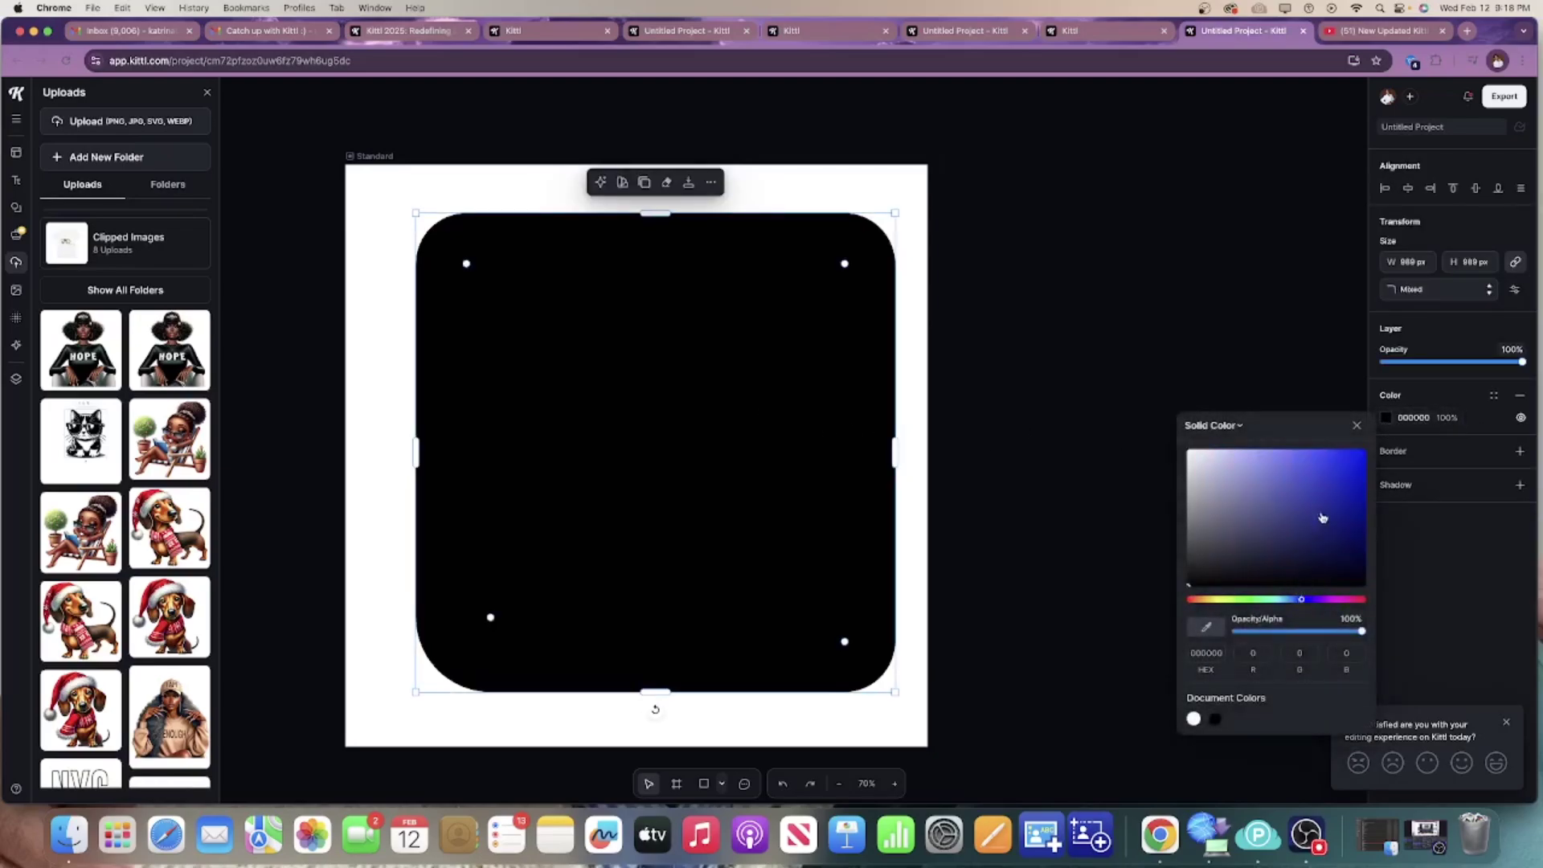
pyautogui.click(1340, 471)
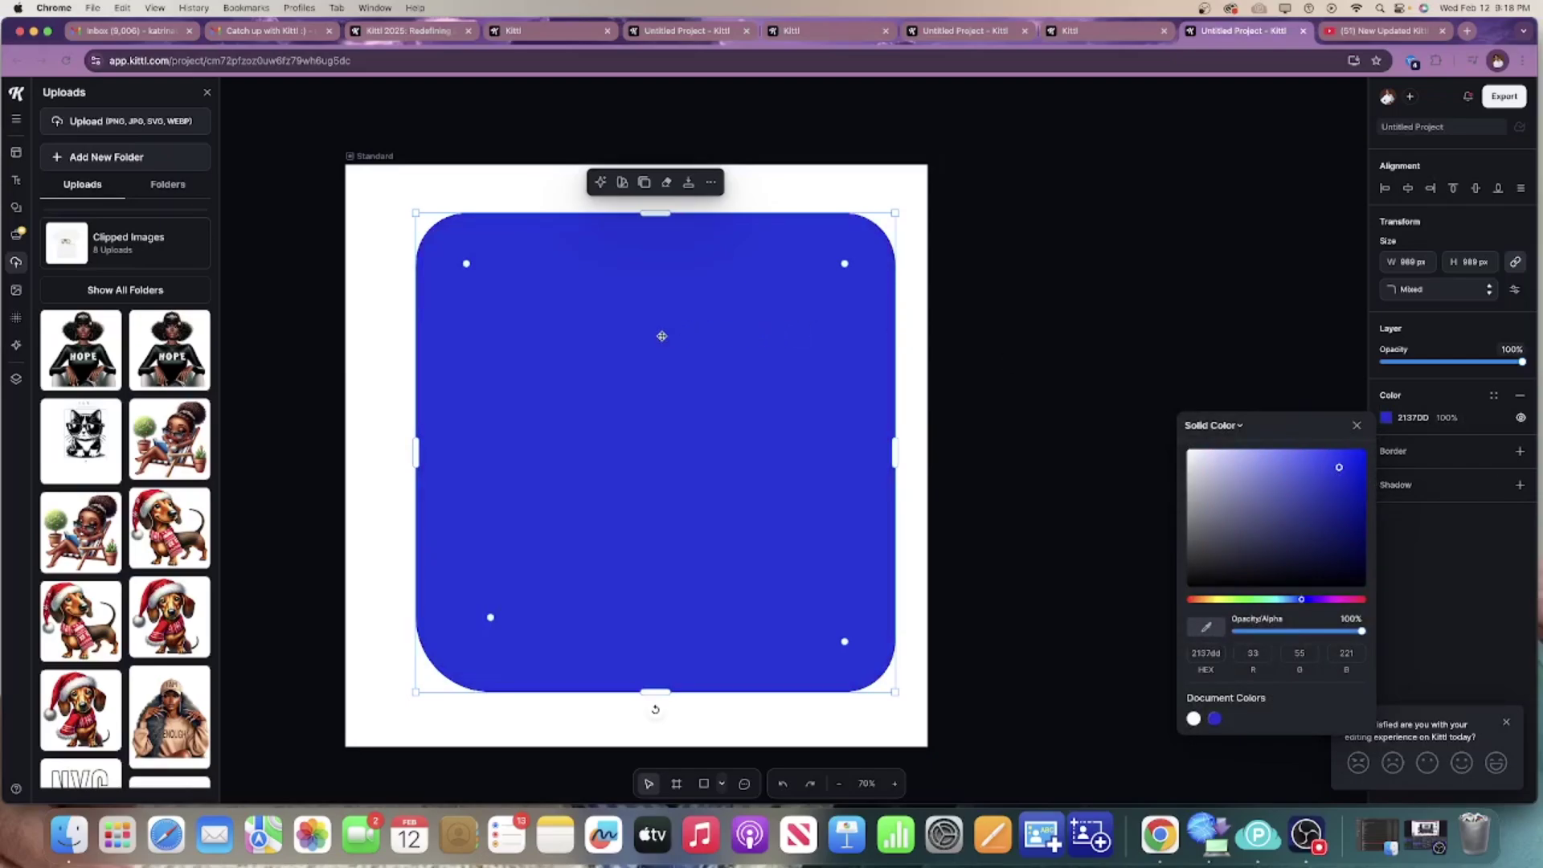
pyautogui.click(482, 313)
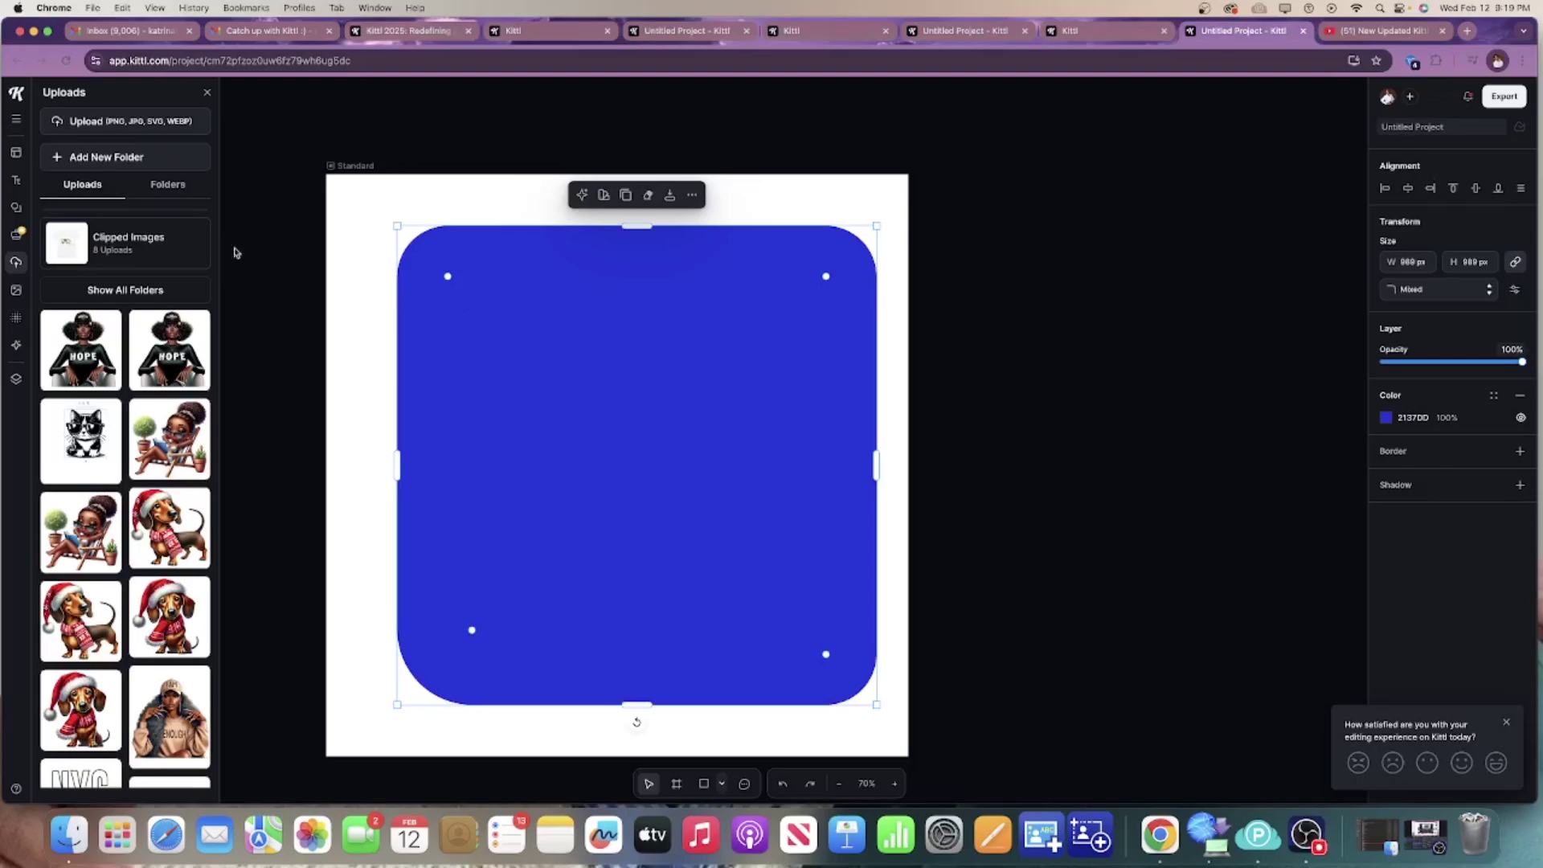
# Move the rectangle layer below the illustration and shift the illustration slightly to the lower right on the blue shape.
pyautogui.click(17, 384)
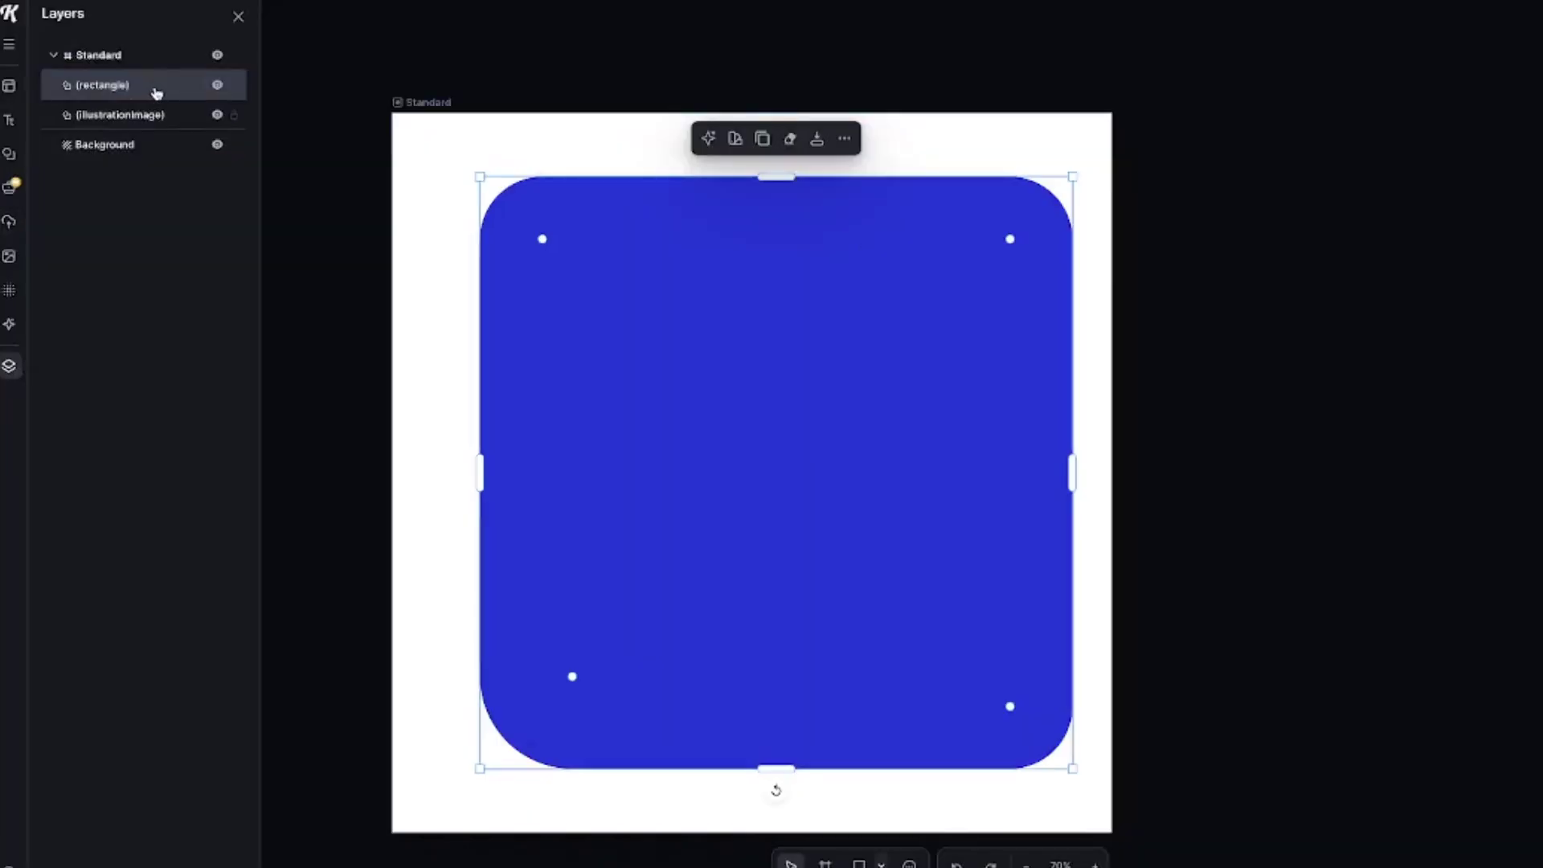
pyautogui.moveTo(157, 93); pyautogui.dragTo(161, 127)
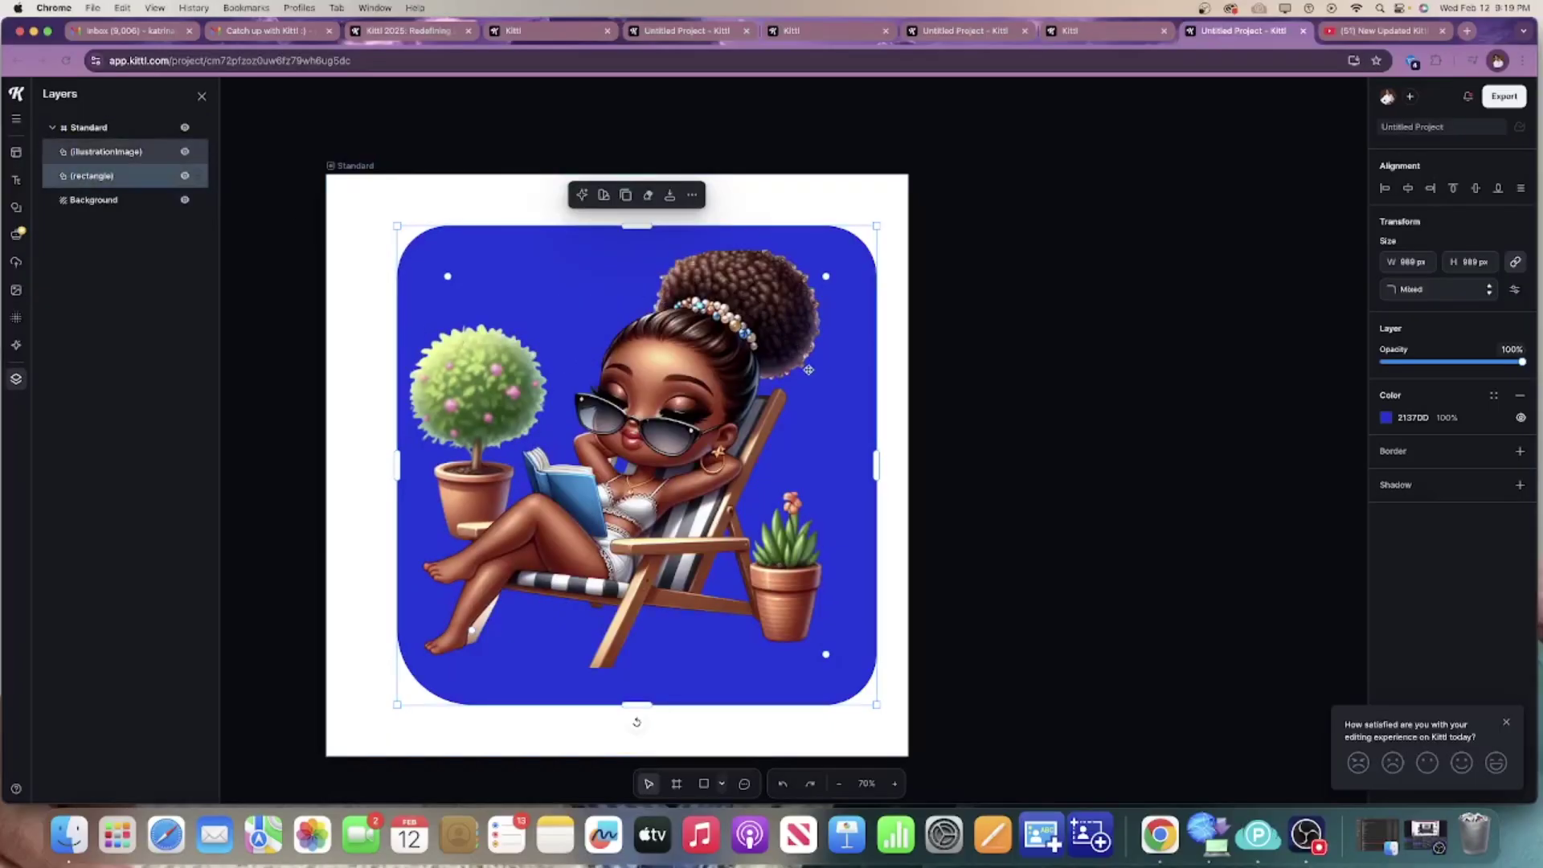
pyautogui.moveTo(738, 388); pyautogui.dragTo(751, 396)
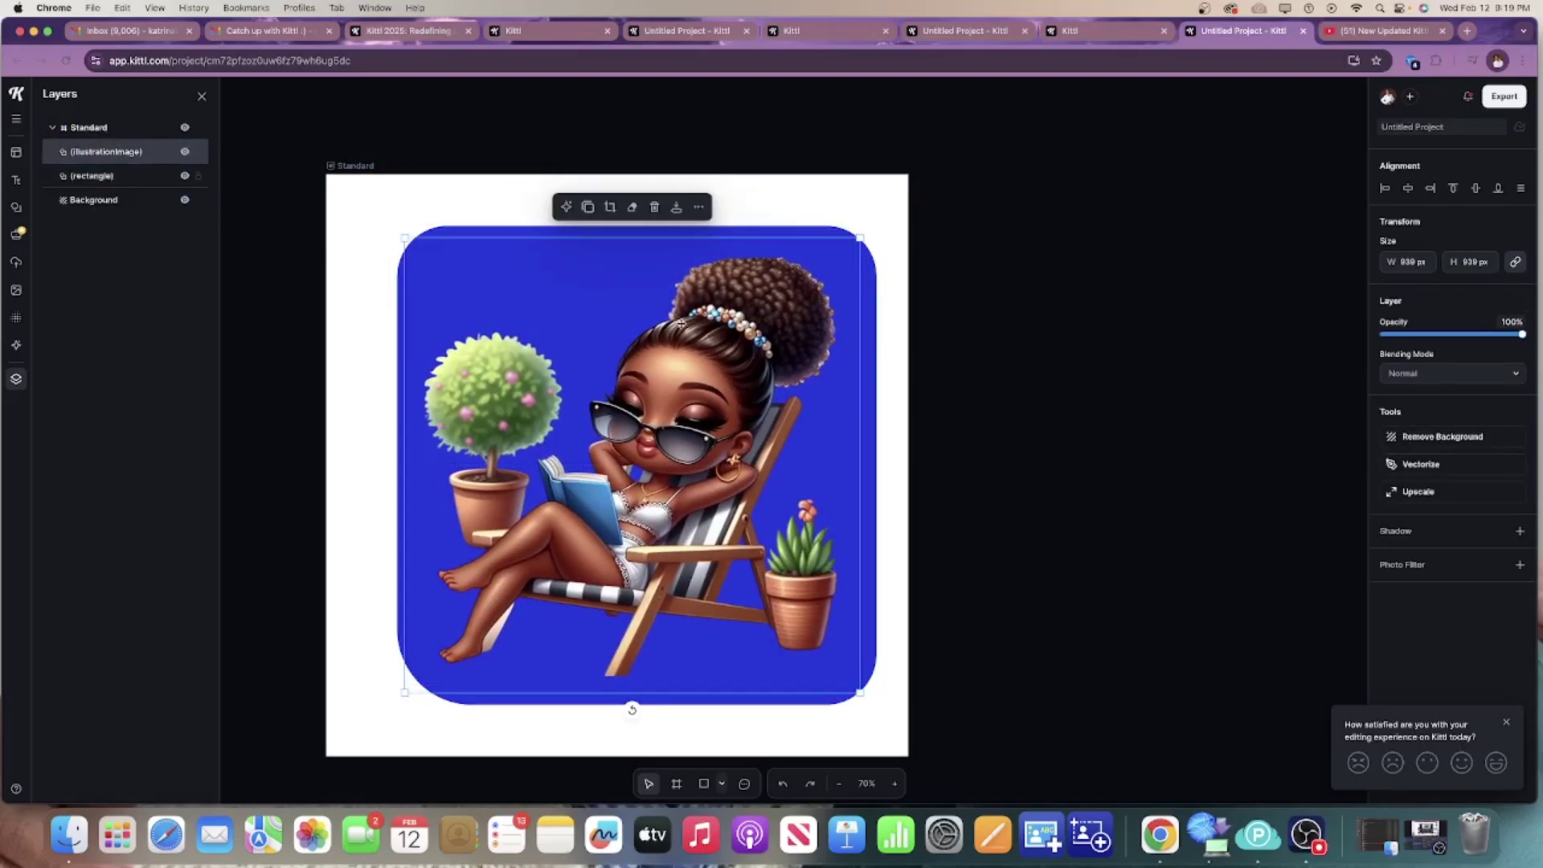
pyautogui.click(458, 187)
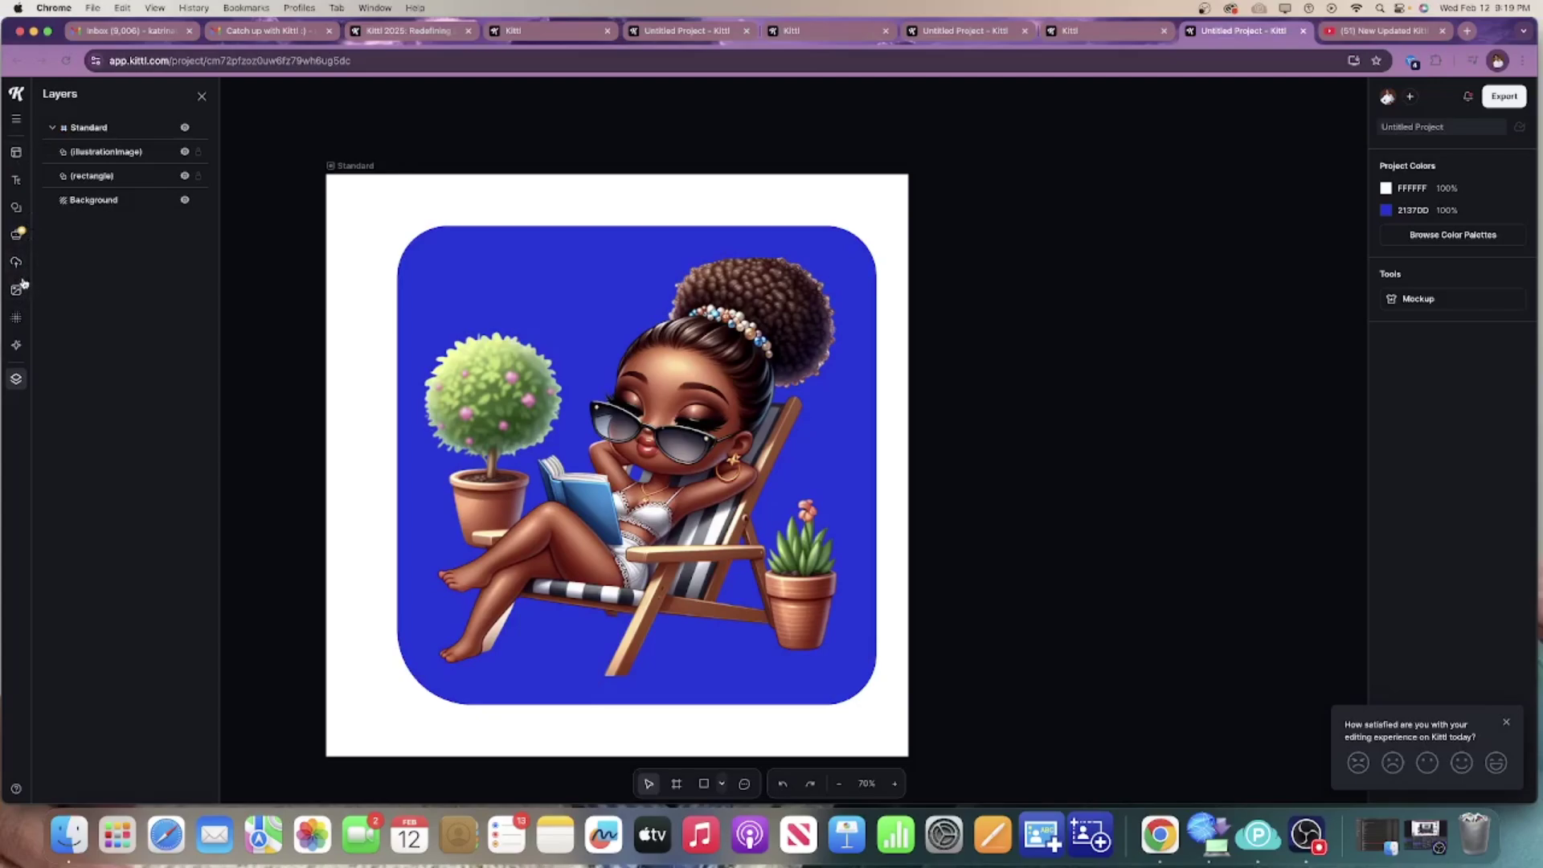
# Search the elements for "sun" and add the orange eight-rayed sun to the design.
pyautogui.click(16, 207)
pyautogui.click(96, 120)
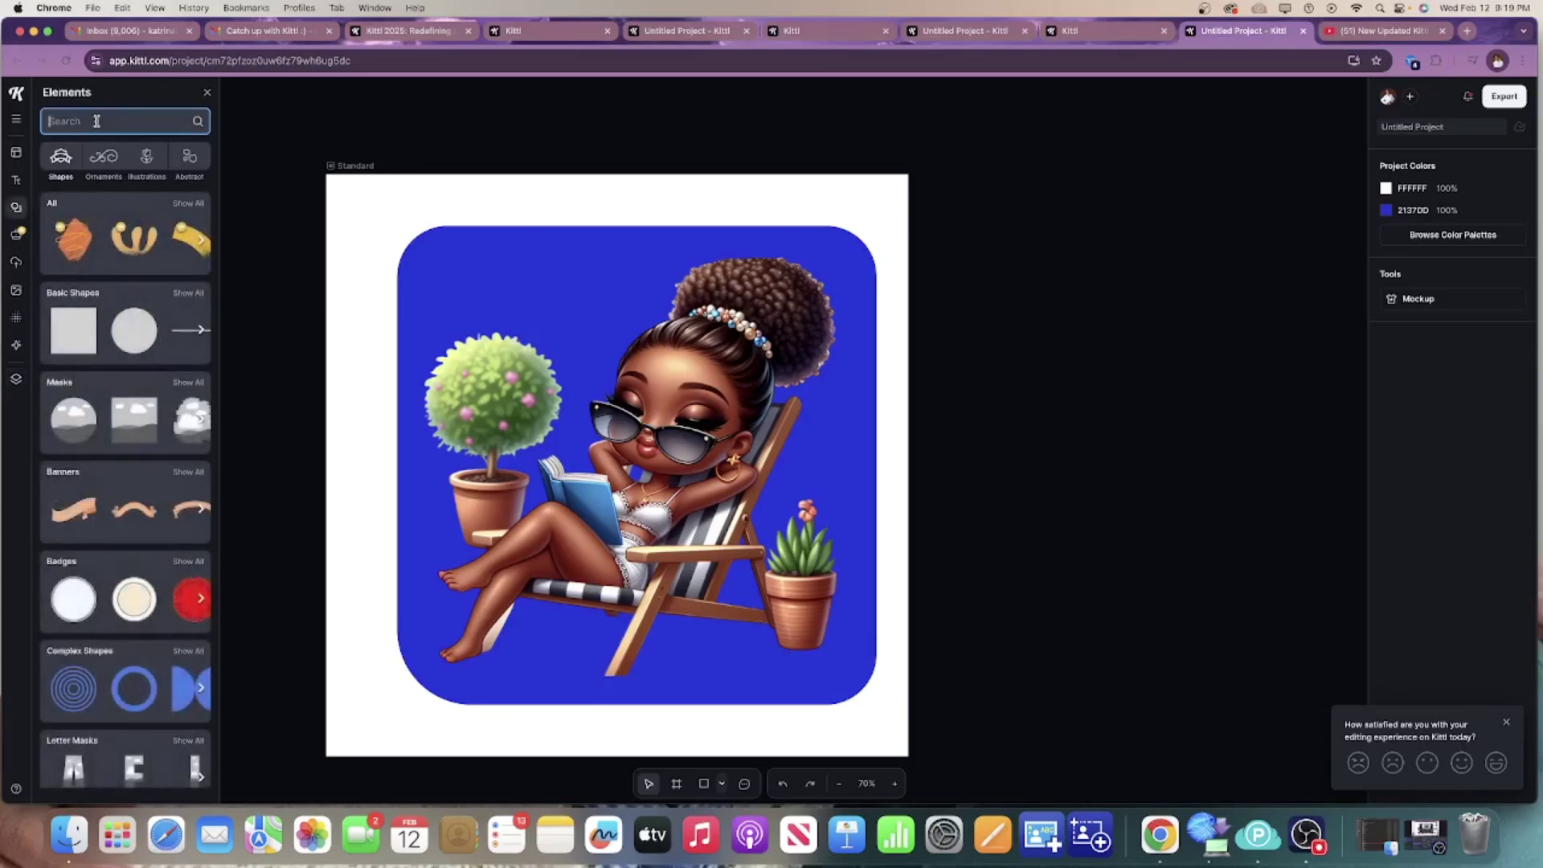
pyautogui.write('sun')
pyautogui.press('Return')
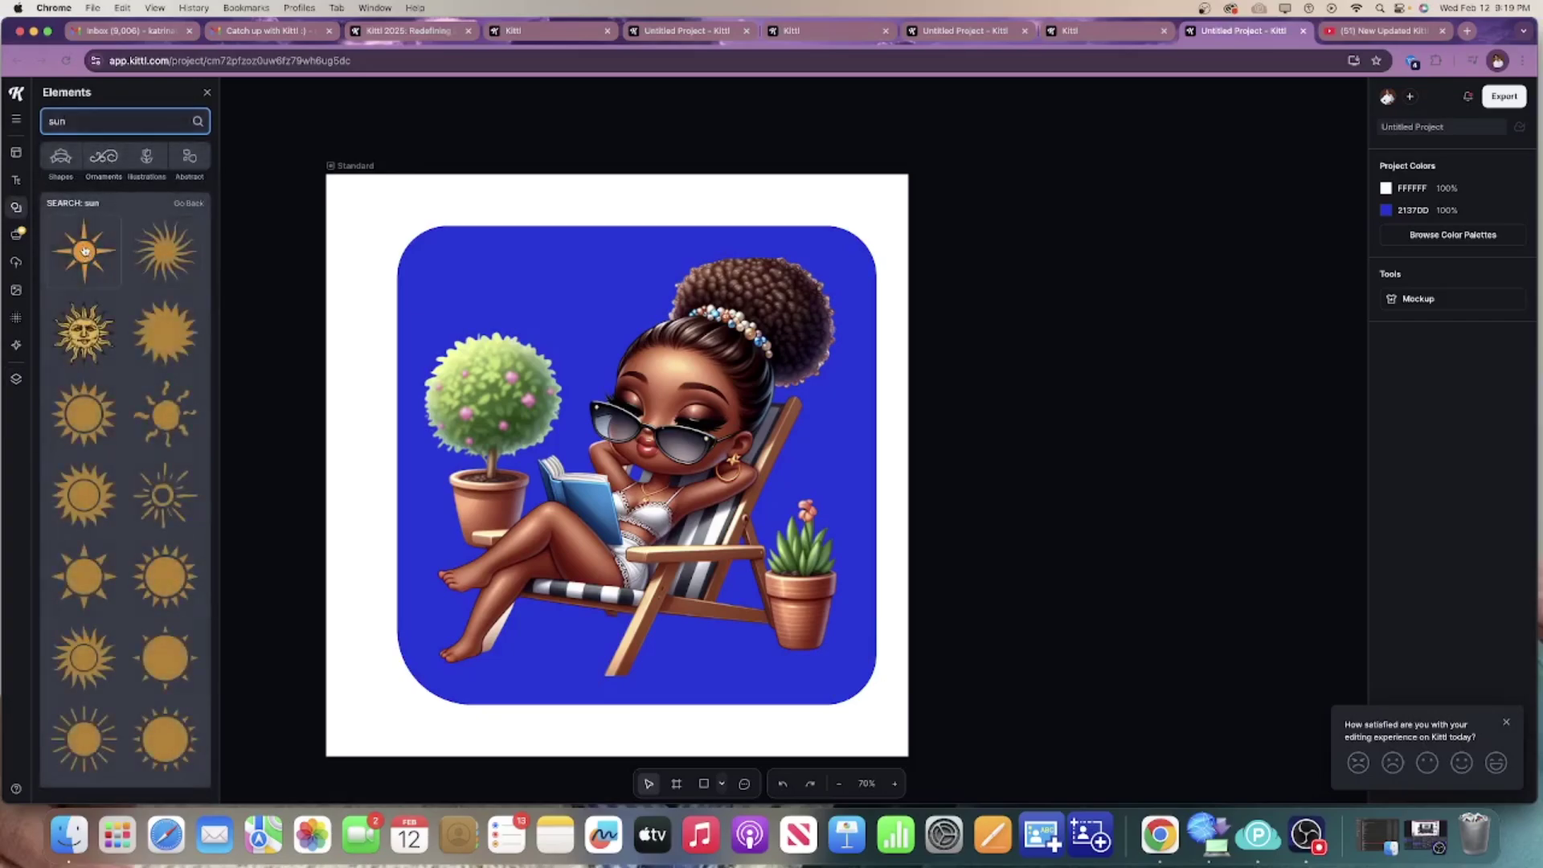
pyautogui.click(85, 250)
# Shrink the sun to about 227 × 228 px and place it at the blue shape's upper edge, above the round tree.
pyautogui.moveTo(728, 431); pyautogui.dragTo(553, 269)
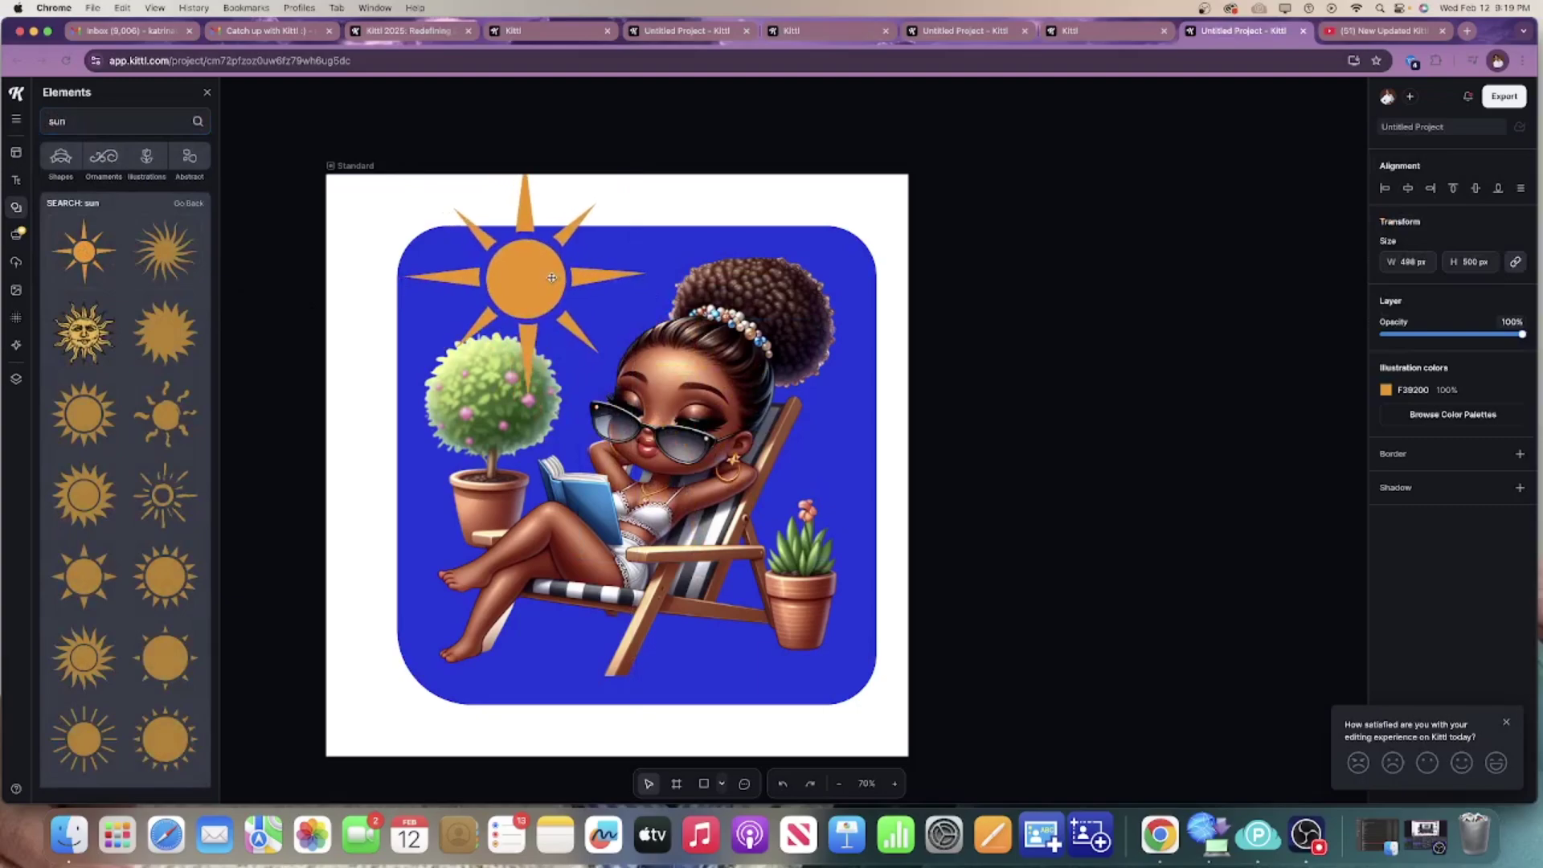
pyautogui.moveTo(646, 399); pyautogui.dragTo(503, 255)
pyautogui.moveTo(455, 201); pyautogui.dragTo(538, 272)
pyautogui.moveTo(579, 321)
pyautogui.mouseDown()
pyautogui.moveTo(600, 342)
pyautogui.moveTo(567, 295)
pyautogui.mouseUp()
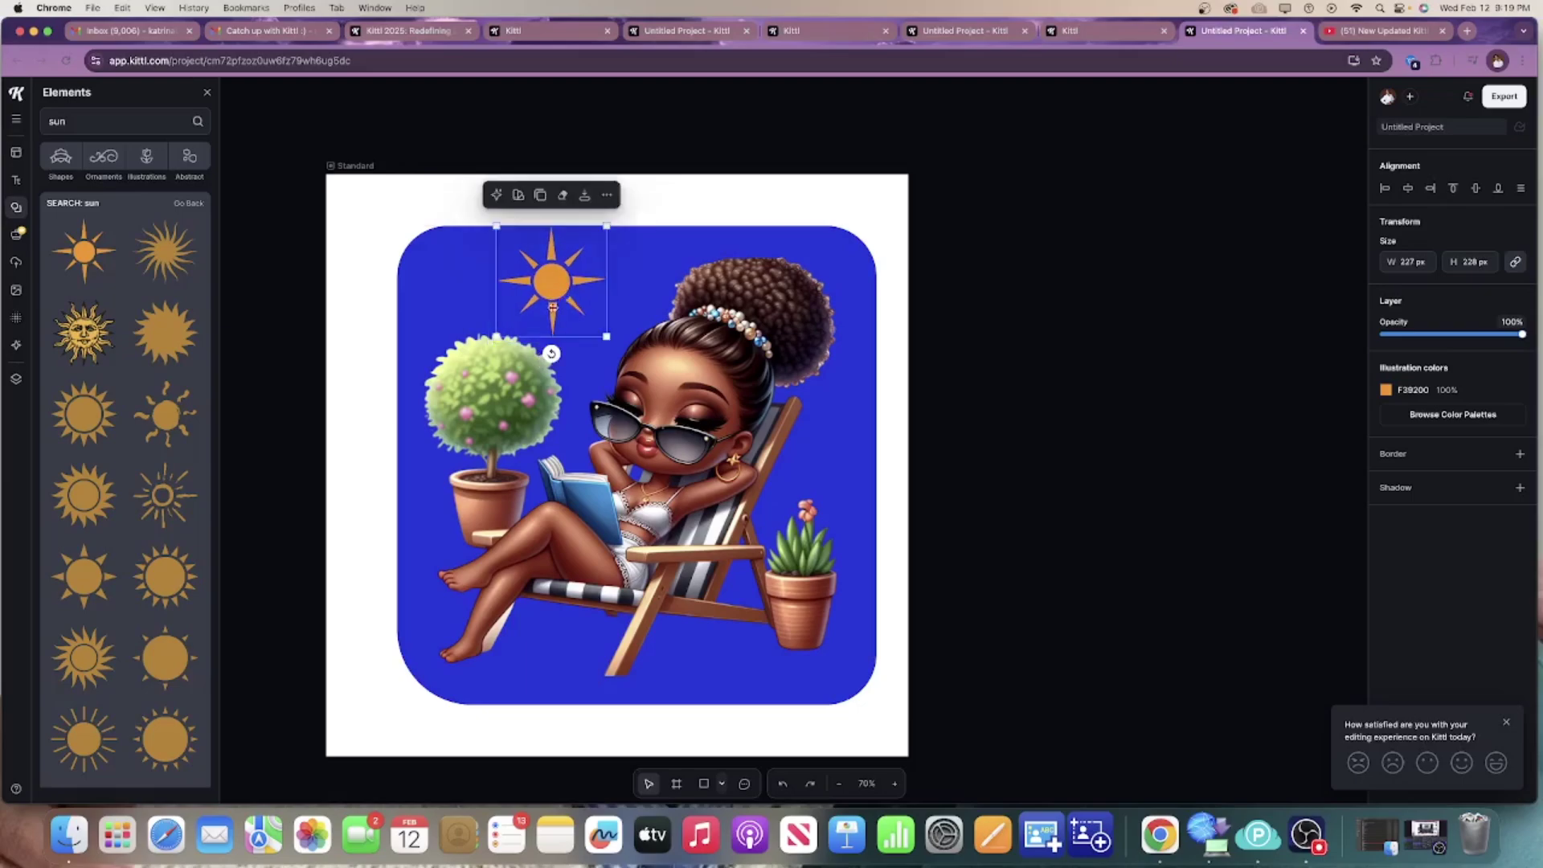
# Add a wavy cloud from a "clouds" element search above the woman's hair, and shrink the illustration to sit beneath it.
pyautogui.click(504, 483)
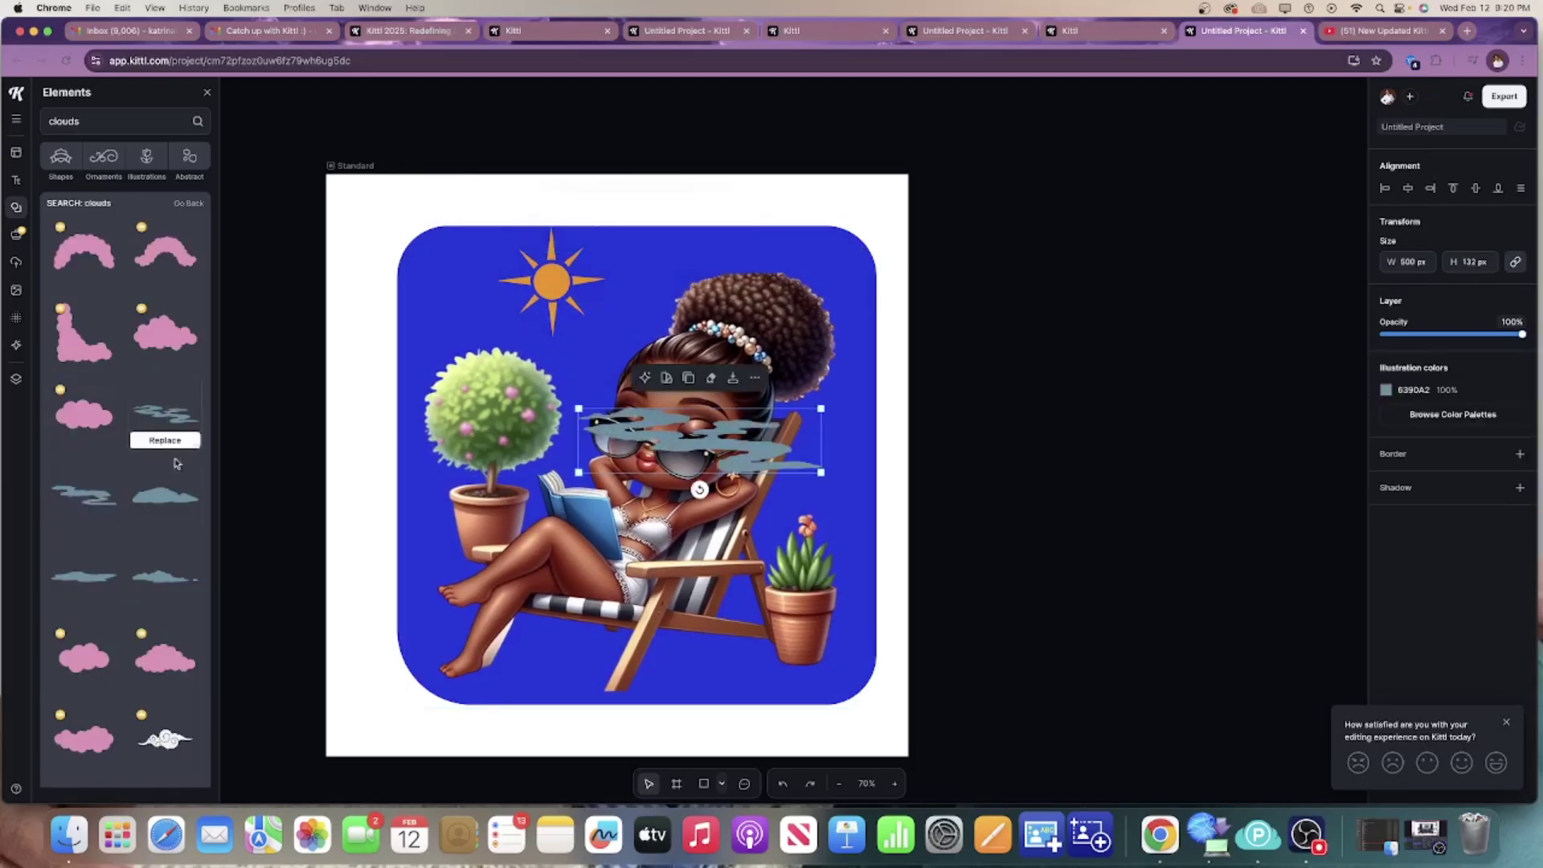
pyautogui.moveTo(680, 429); pyautogui.dragTo(689, 241)
pyautogui.moveTo(713, 401); pyautogui.dragTo(716, 413)
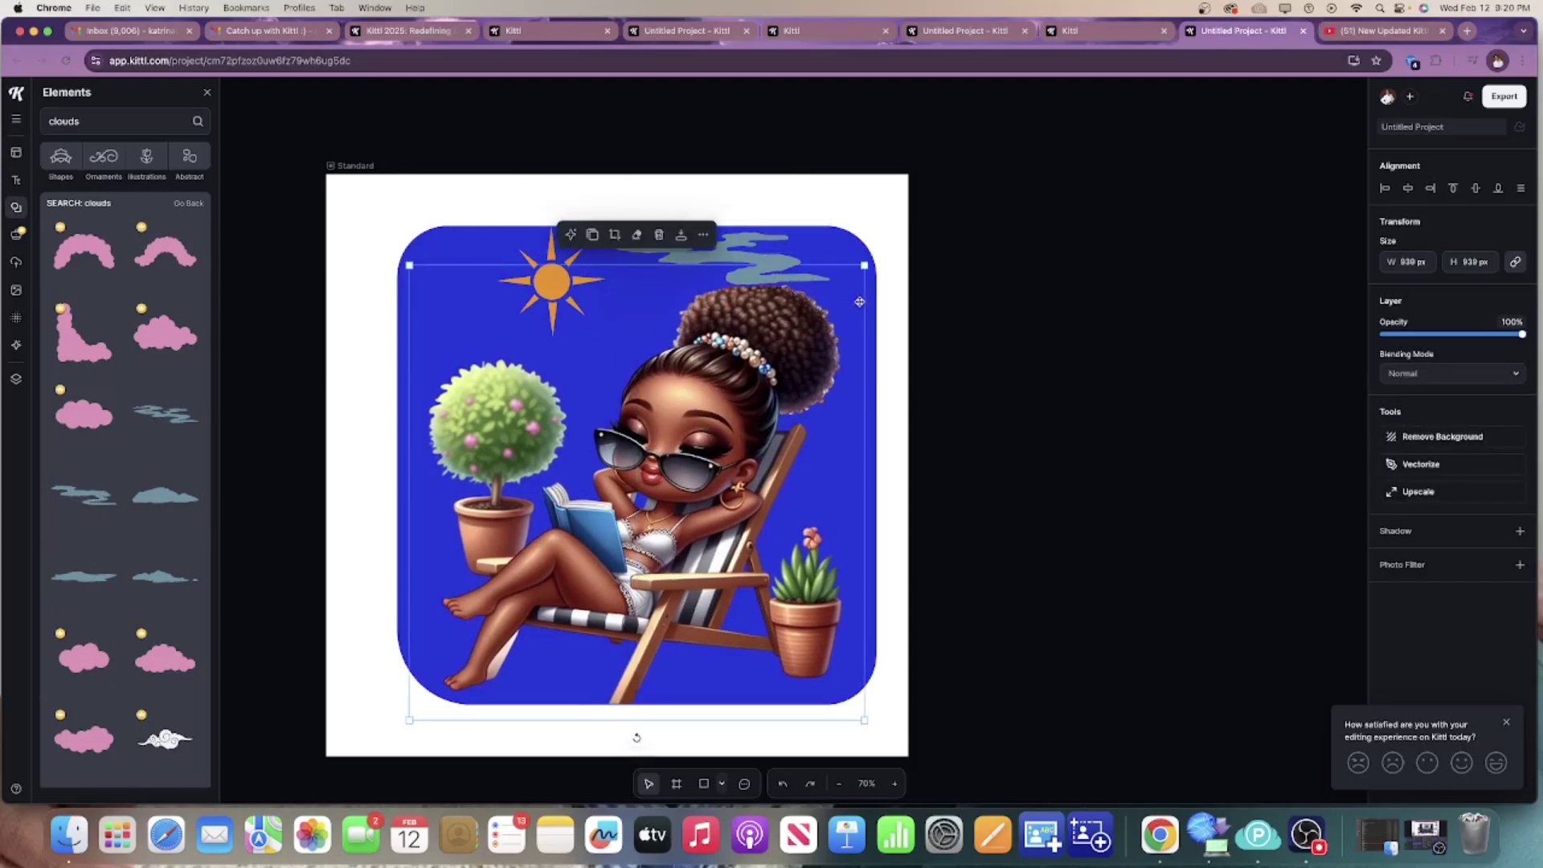
pyautogui.moveTo(863, 269); pyautogui.dragTo(832, 293)
pyautogui.moveTo(761, 365); pyautogui.dragTo(800, 353)
# Recolour the wavy cloud near-white and spread the cloud and sun toward the blue shape's upper corners.
pyautogui.click(711, 268)
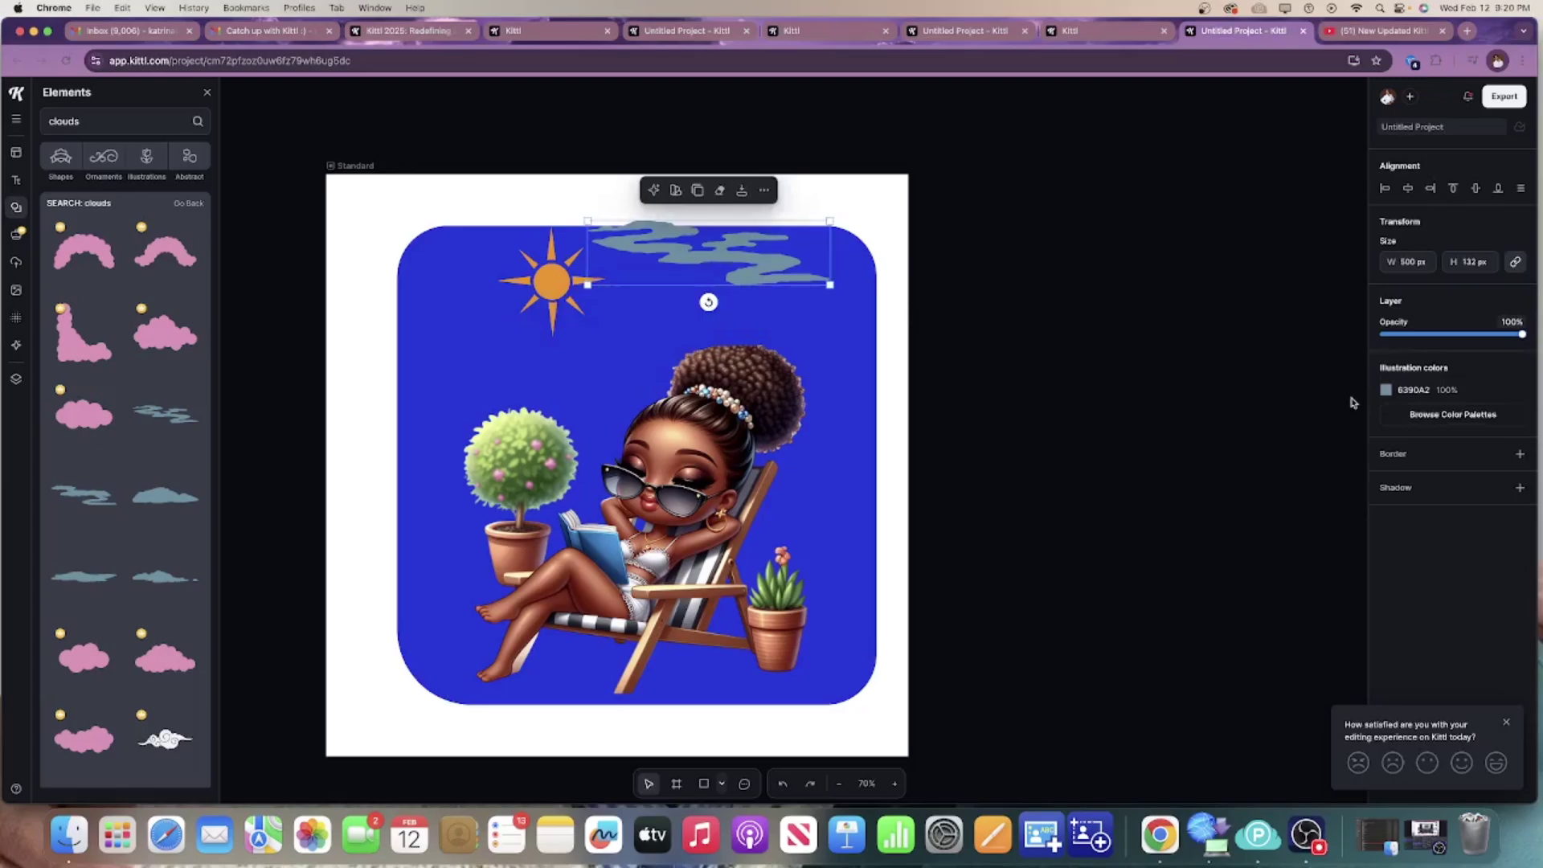
pyautogui.click(1385, 393)
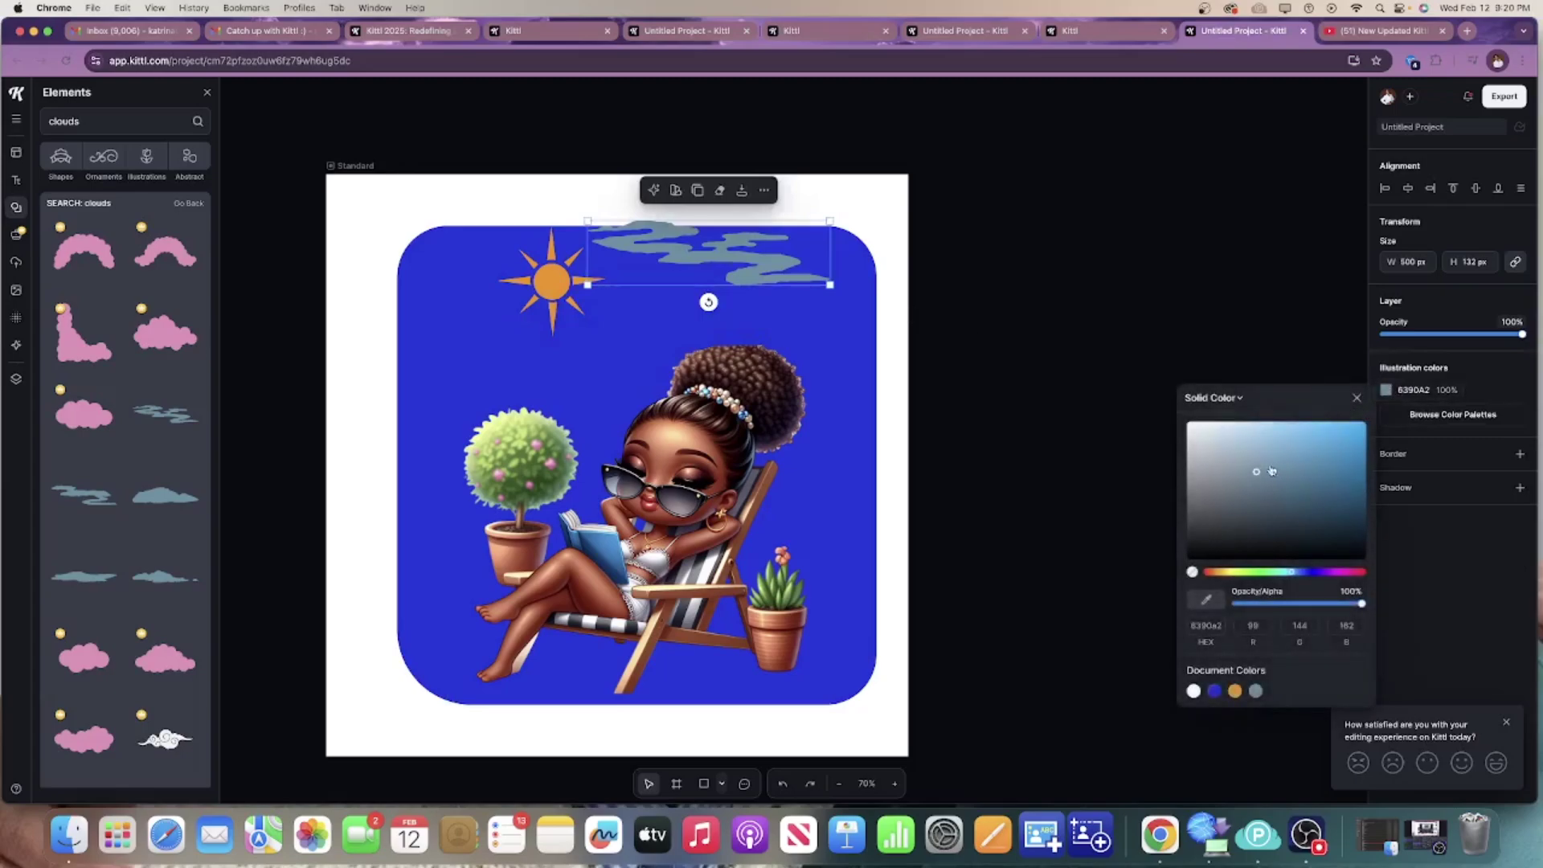
pyautogui.click(1194, 434)
pyautogui.press('Escape')
pyautogui.moveTo(551, 281); pyautogui.dragTo(475, 288)
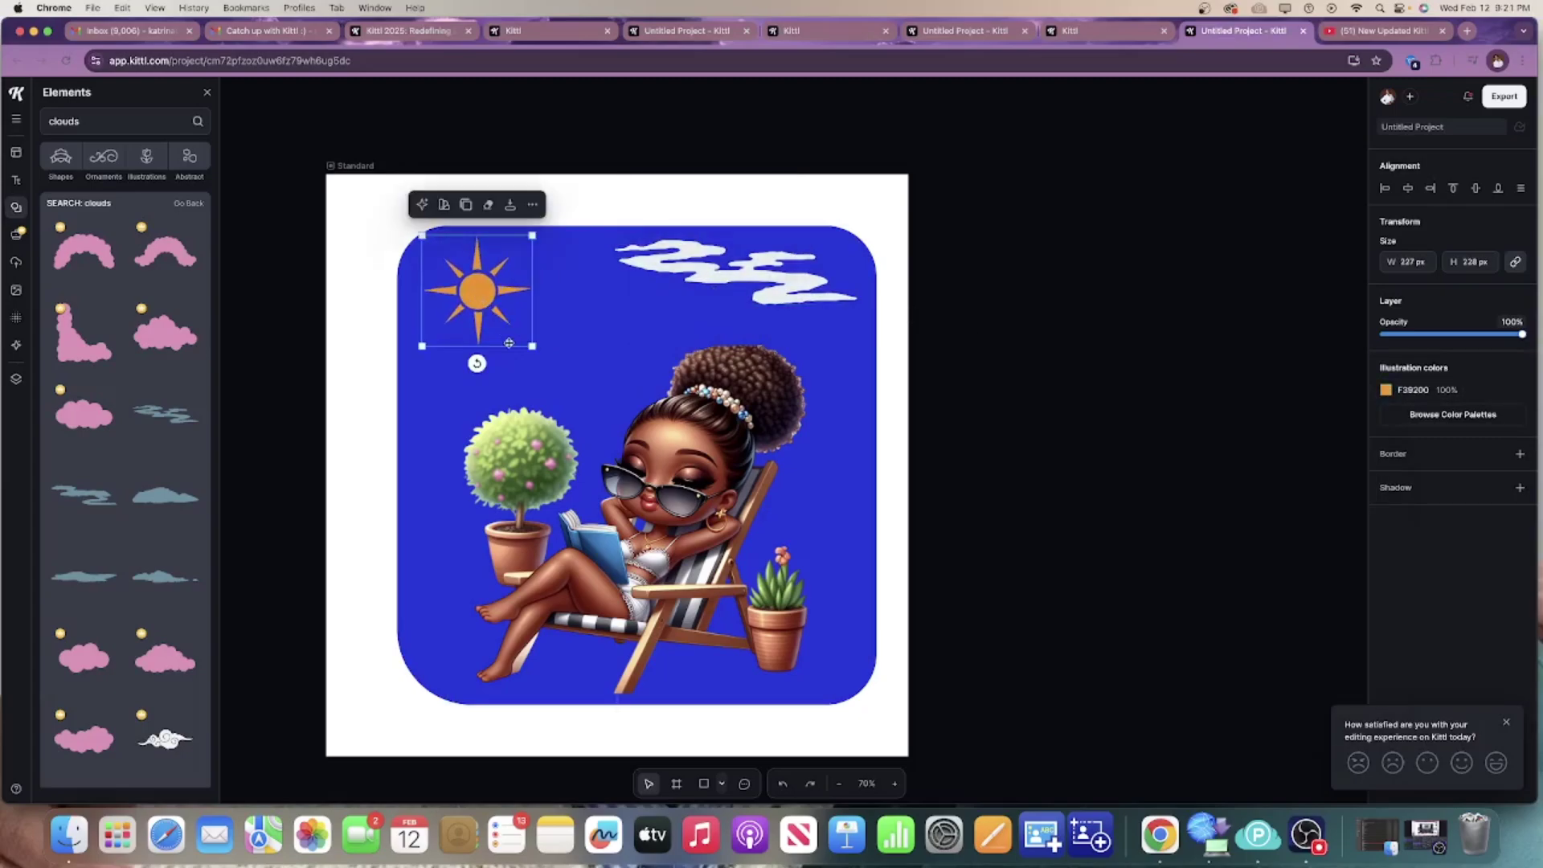
# Enlarge the sun to about 283 × 284 px and nudge the wavy cloud slightly down and toward the sun.
pyautogui.moveTo(528, 342); pyautogui.dragTo(567, 375)
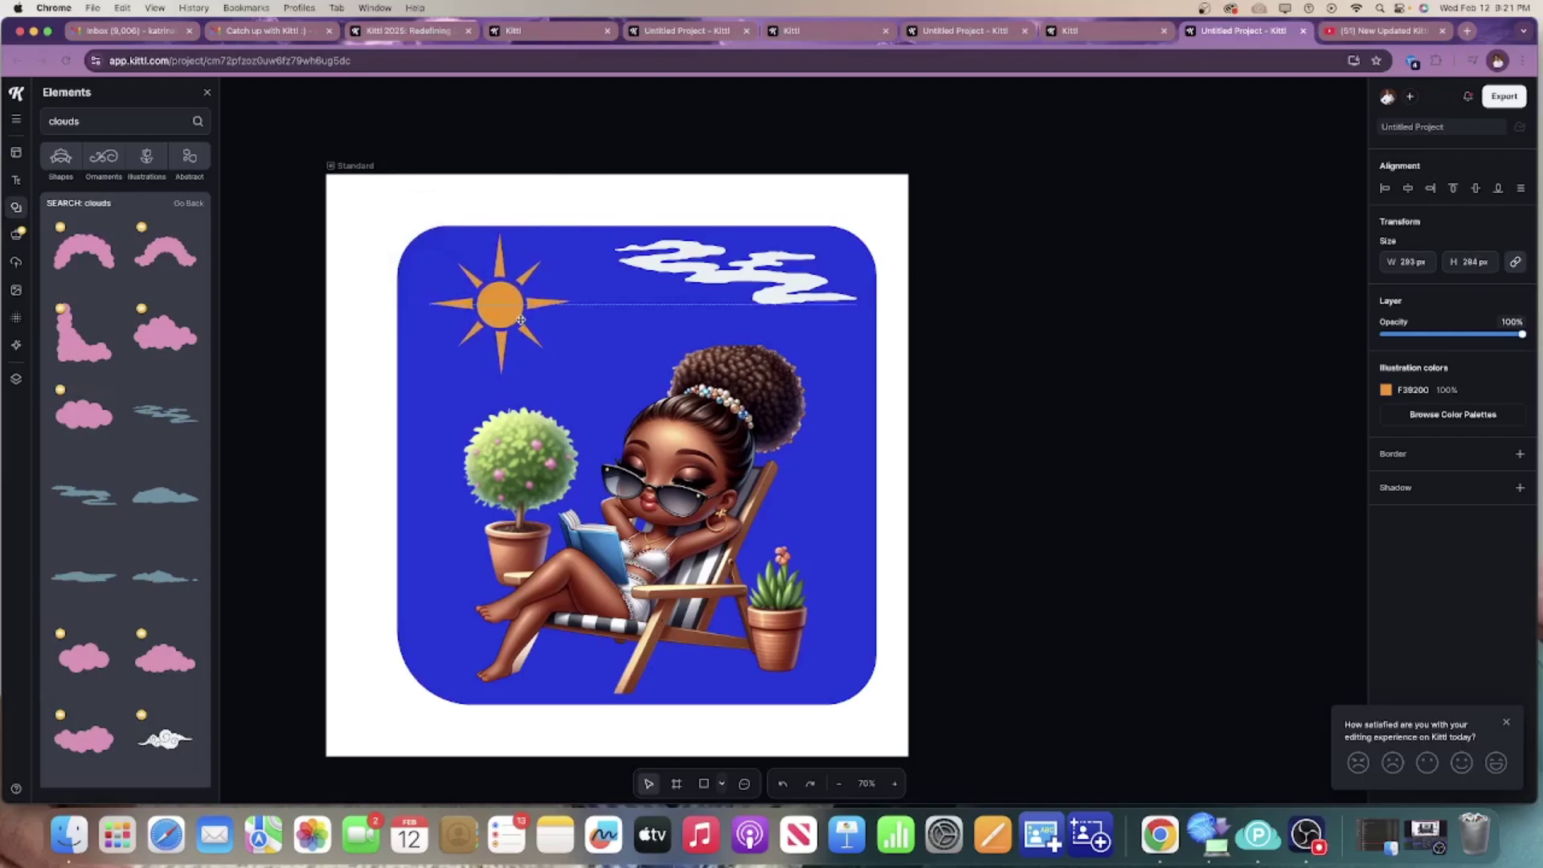
pyautogui.moveTo(731, 269); pyautogui.dragTo(724, 274)
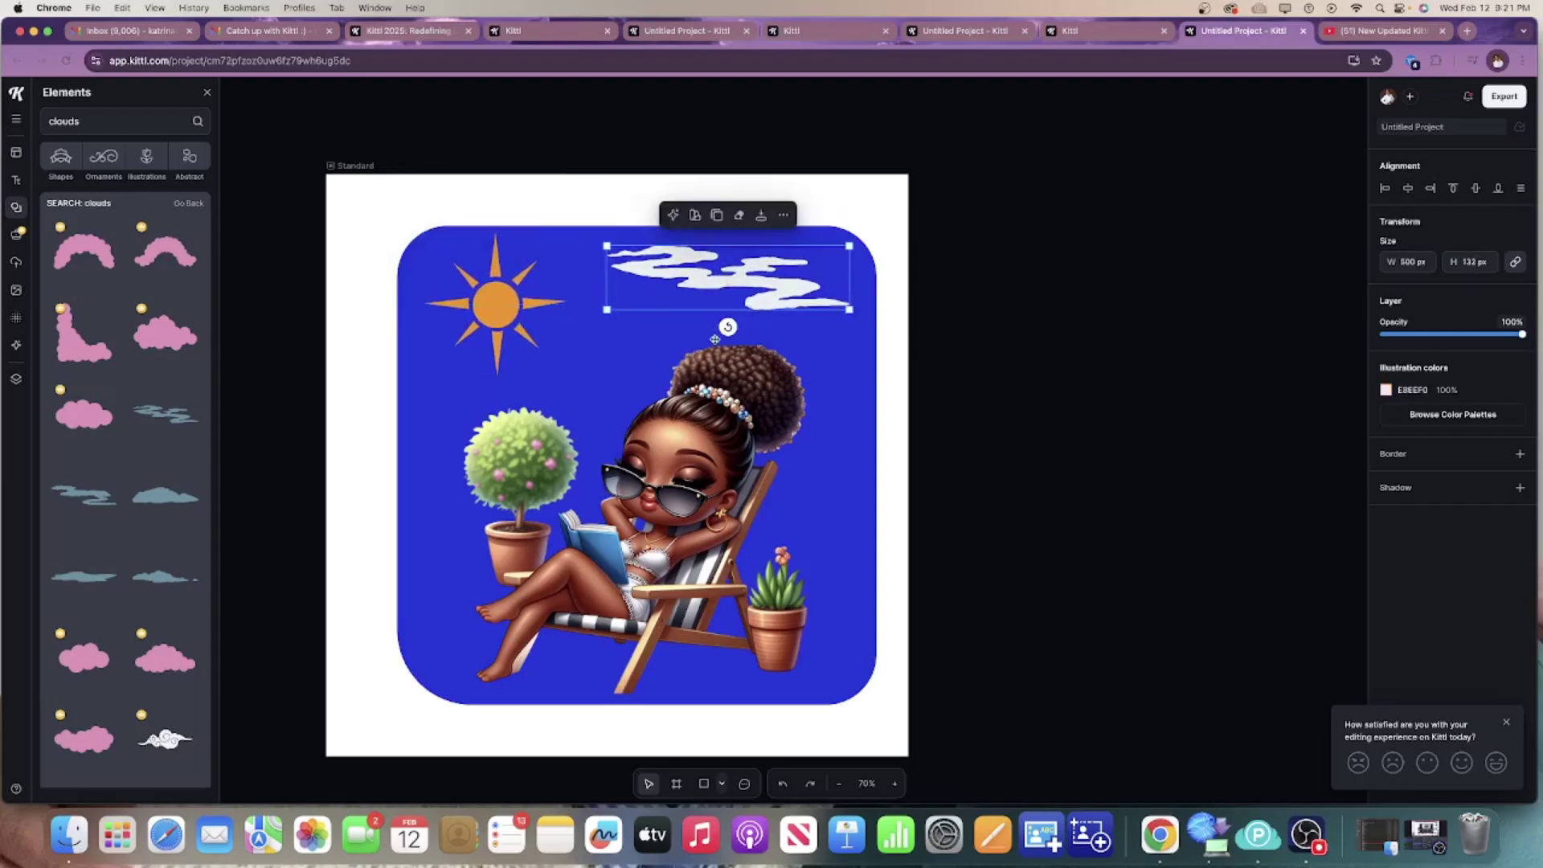
pyautogui.click(814, 430)
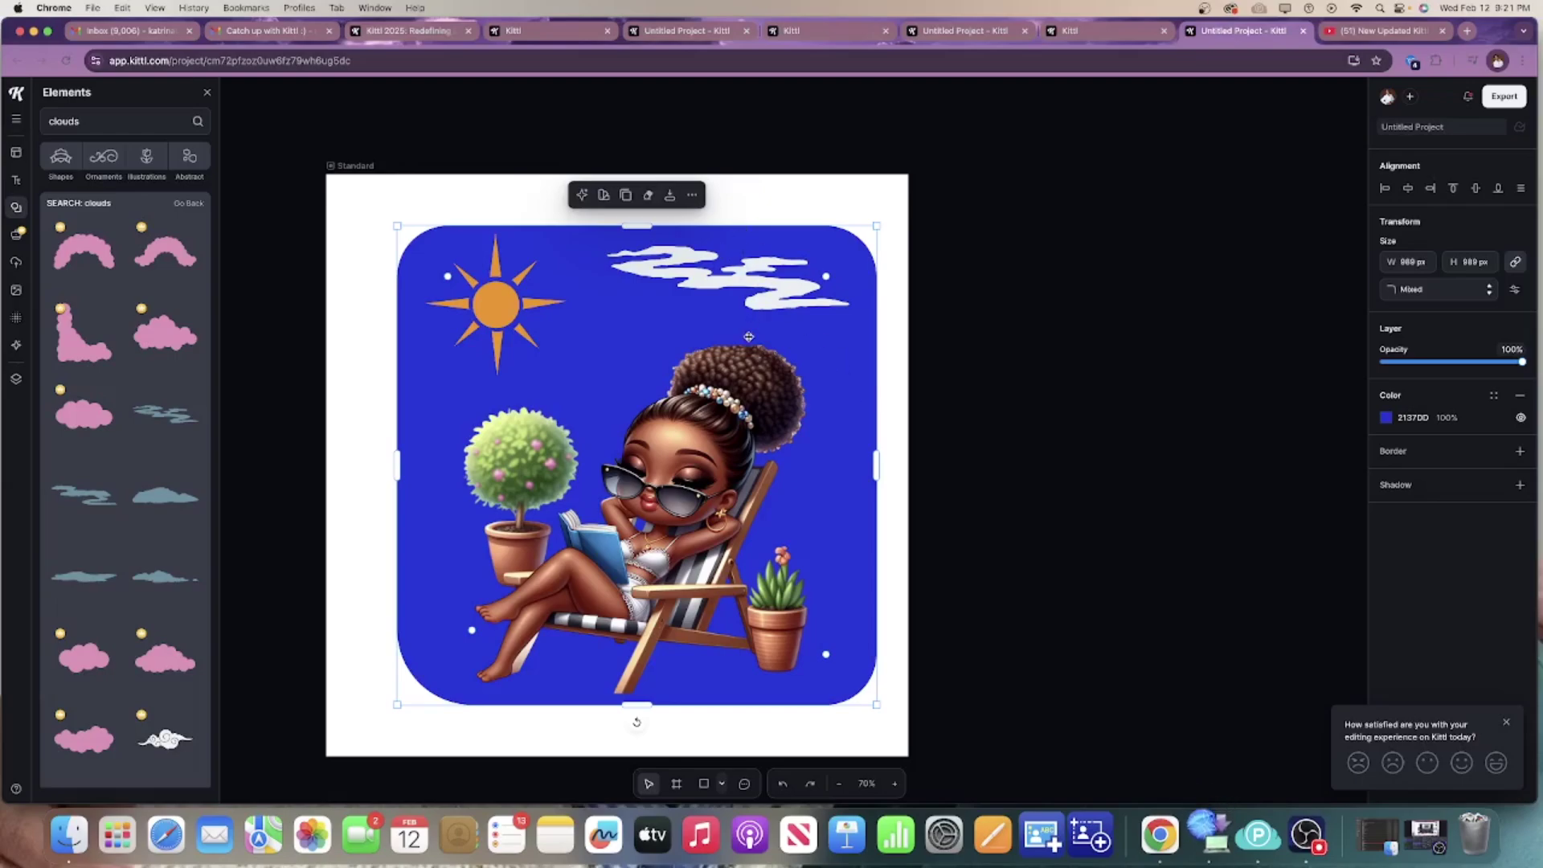
# Open the quick export options for the lounging-woman illustration and examine the available file formats.
pyautogui.click(699, 419)
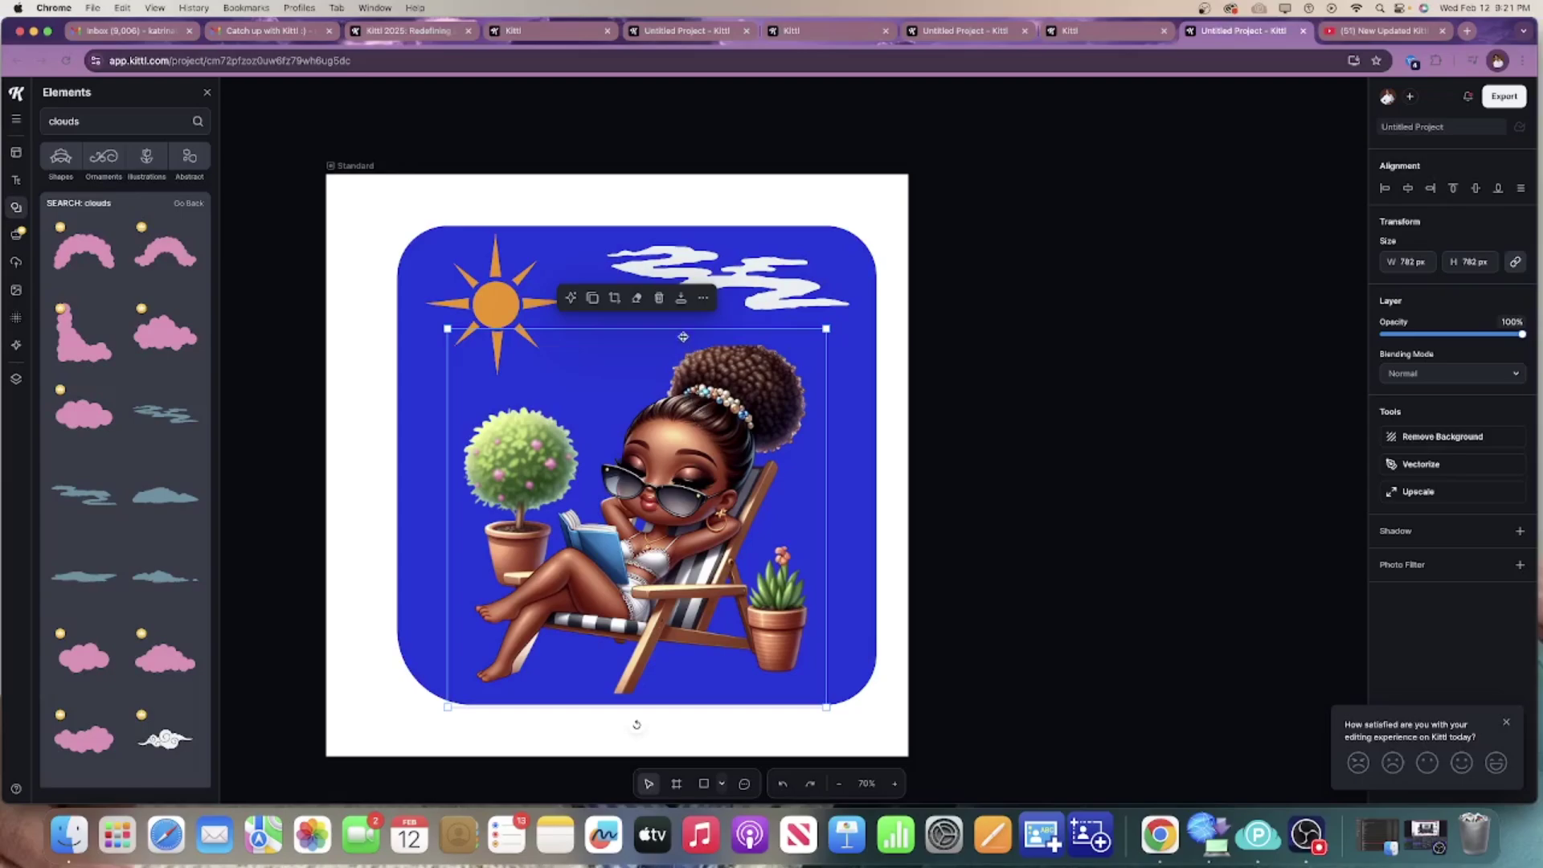
pyautogui.click(681, 300)
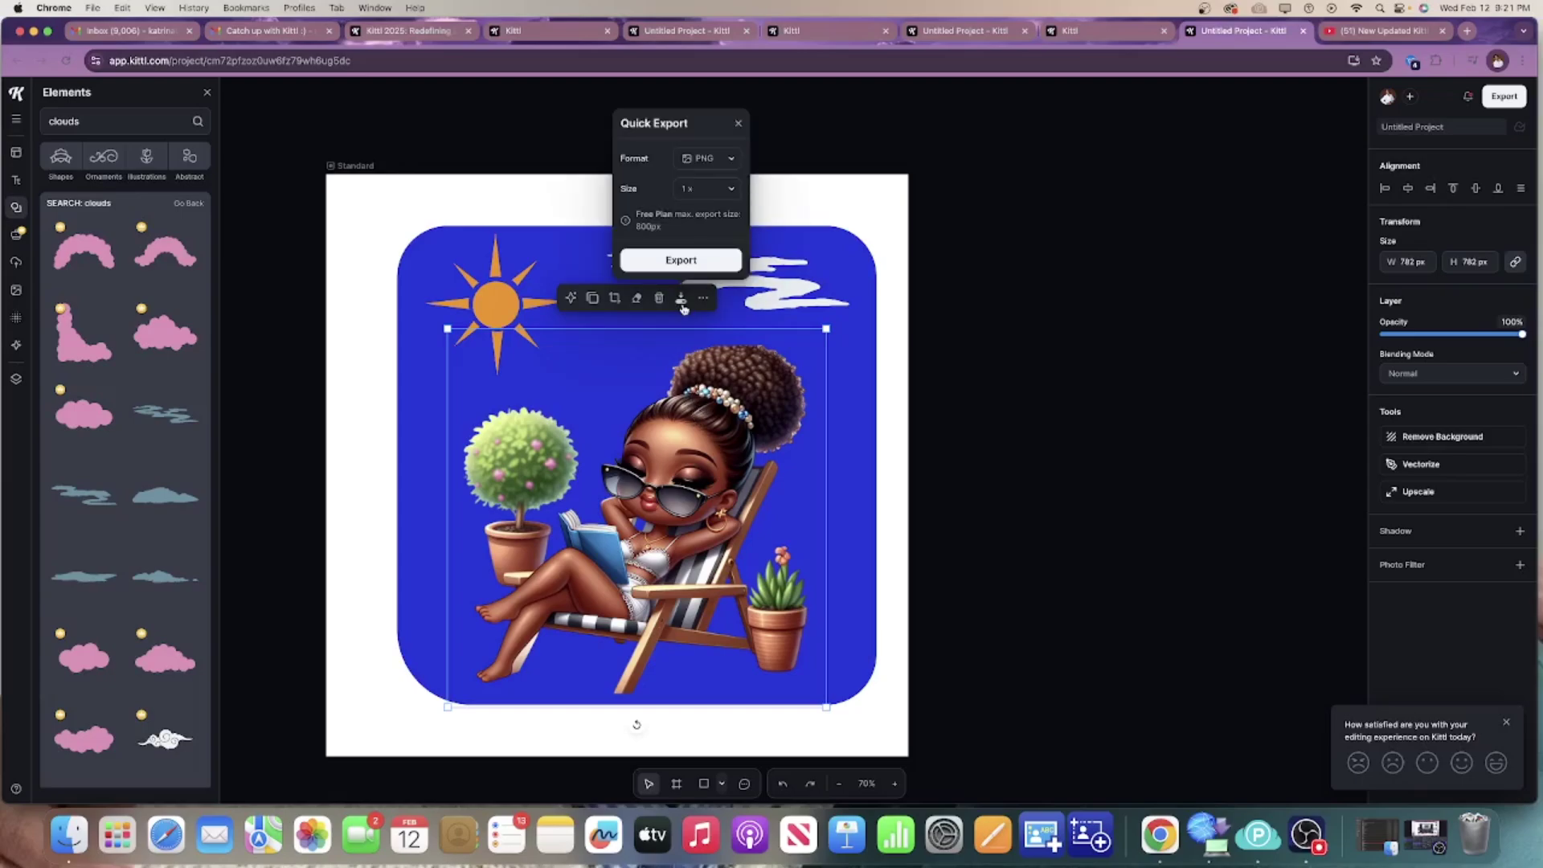
pyautogui.click(731, 163)
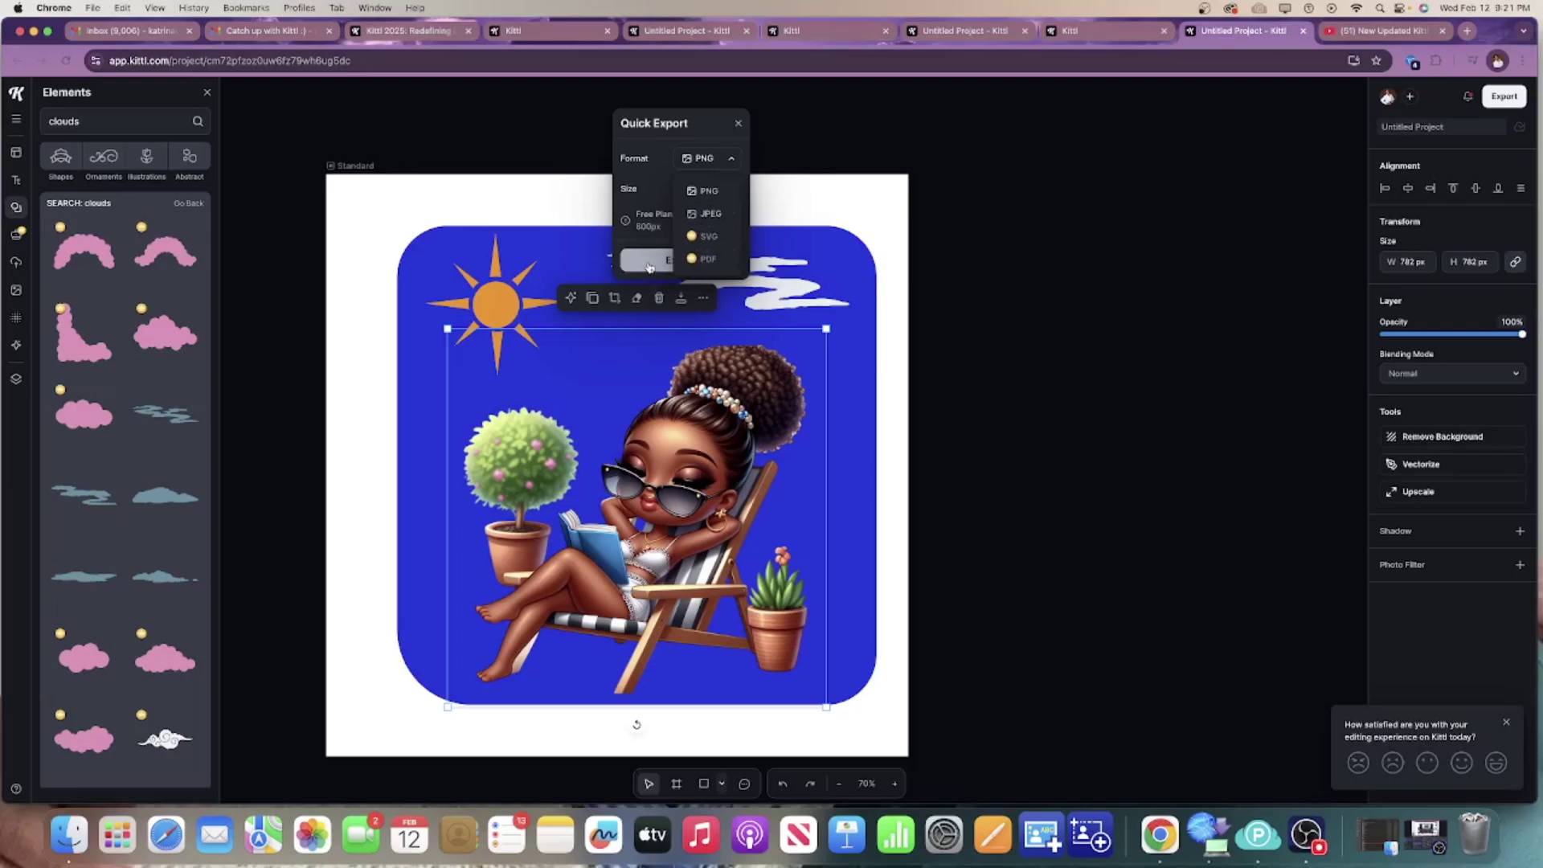
pyautogui.click(784, 289)
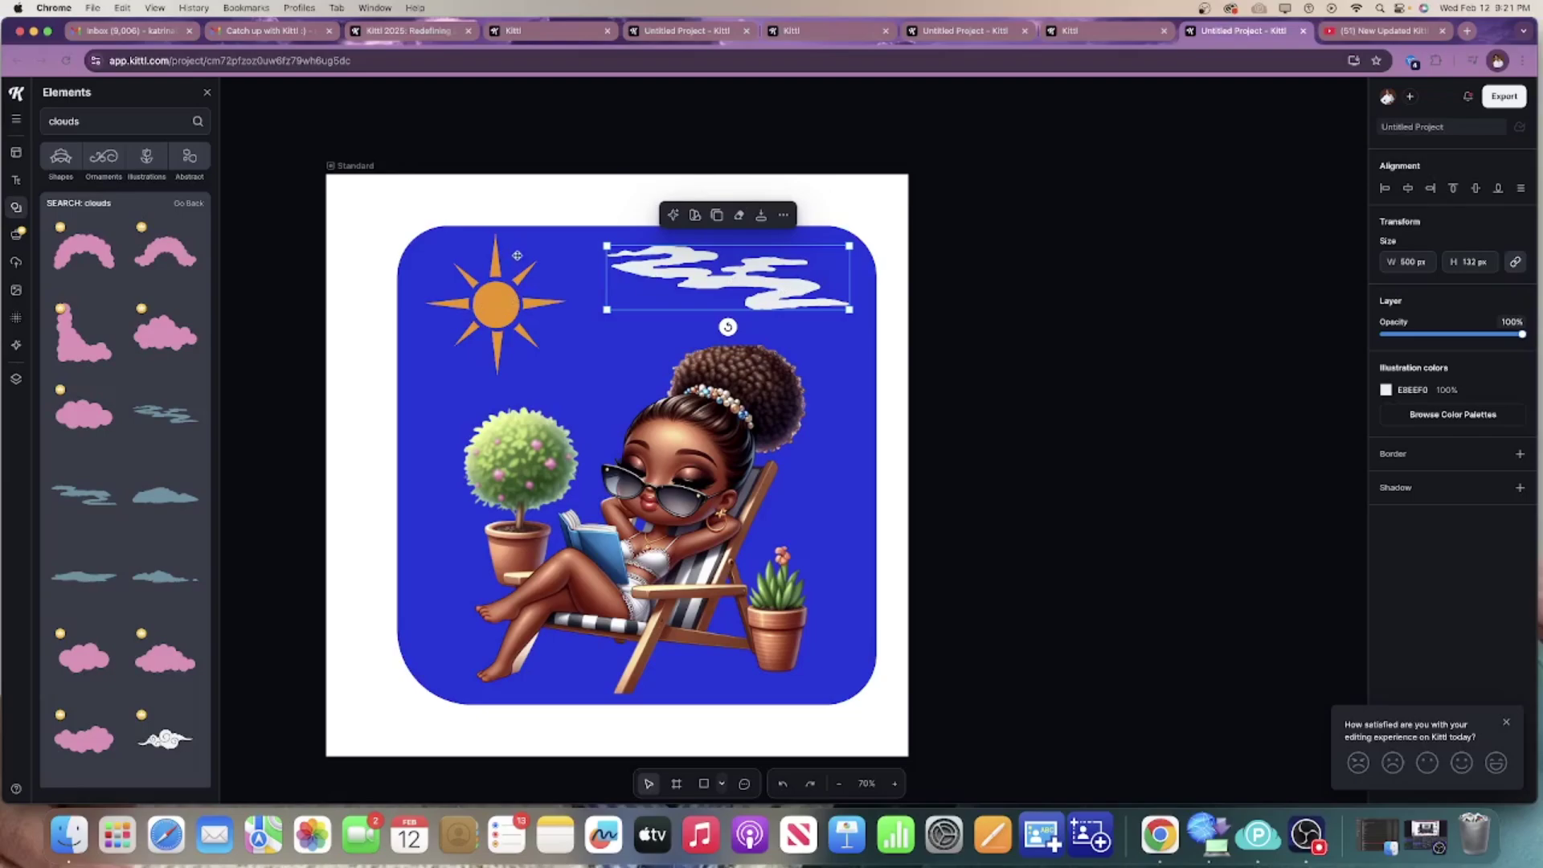
pyautogui.click(570, 214)
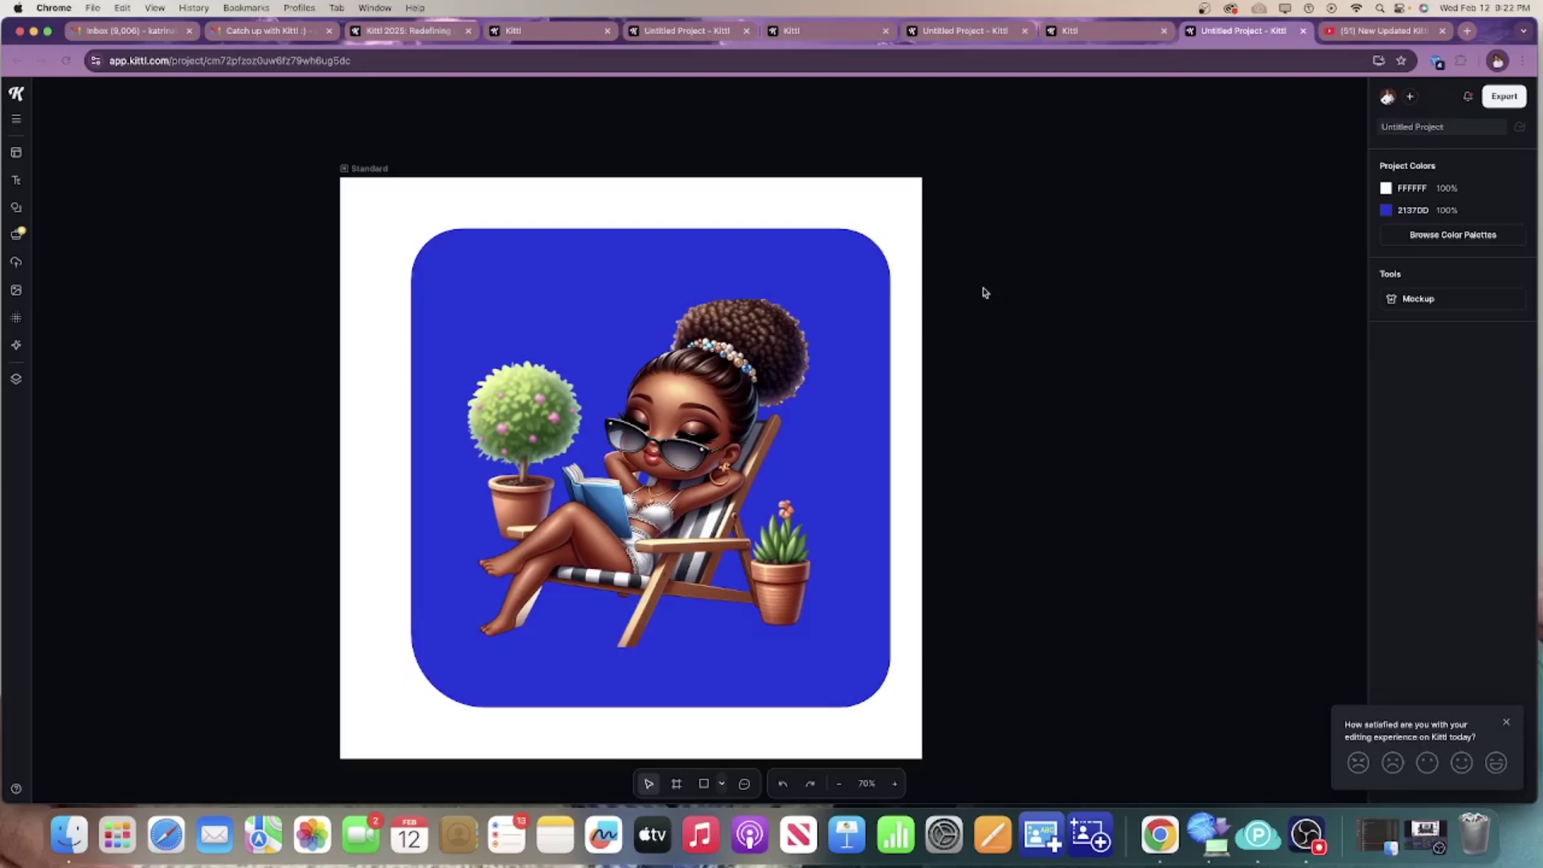
# Restyle the lounging-woman illustration with Kittl Copilot, using the prompt "vibtage" at High style strength.
pyautogui.scroll(-2, 985, 290)
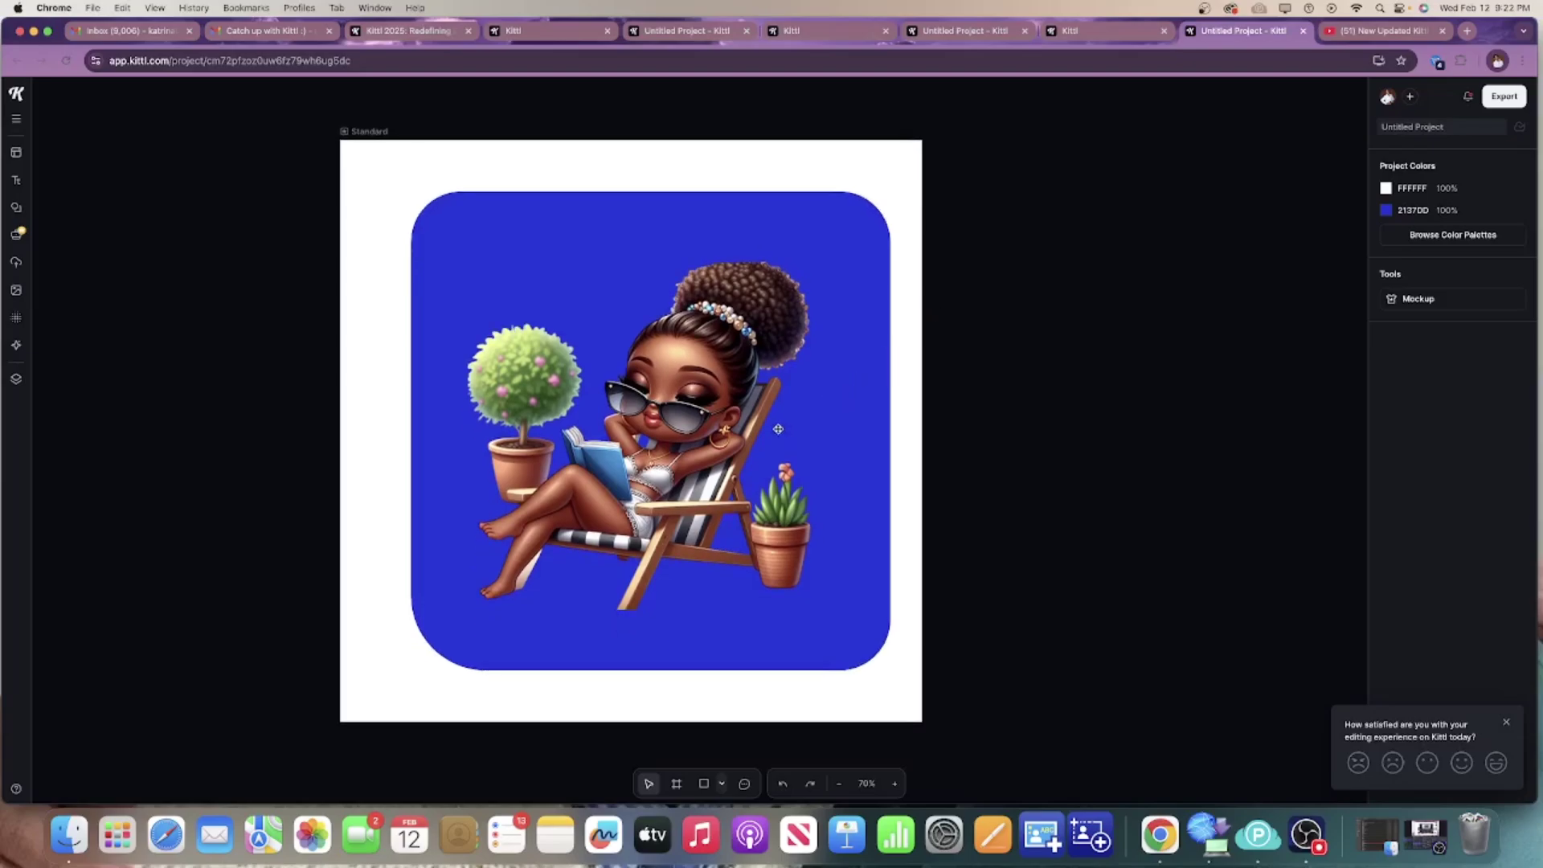
pyautogui.click(693, 399)
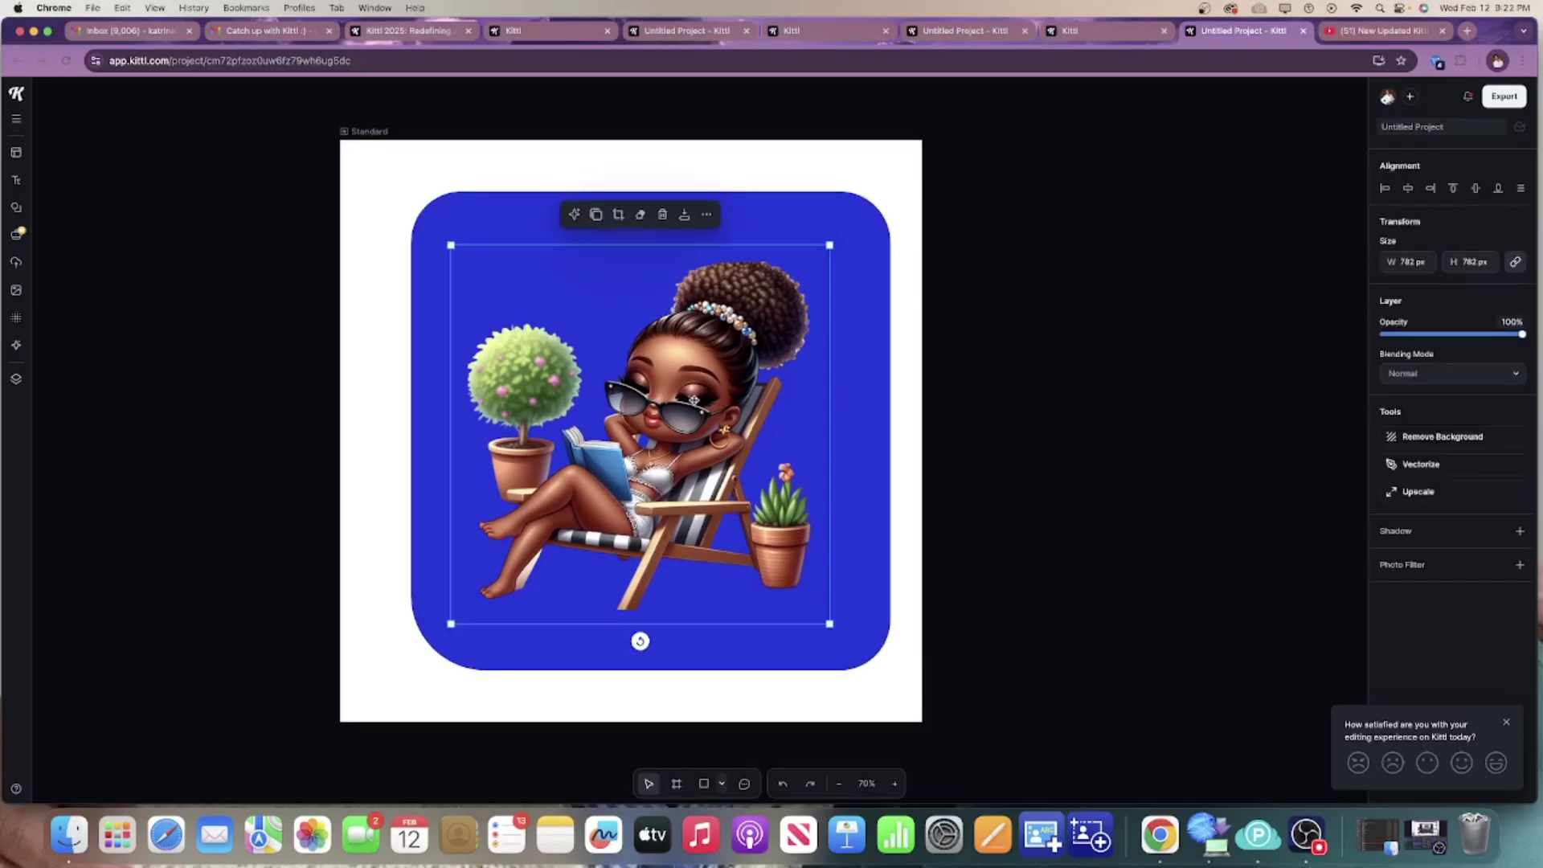
pyautogui.click(576, 215)
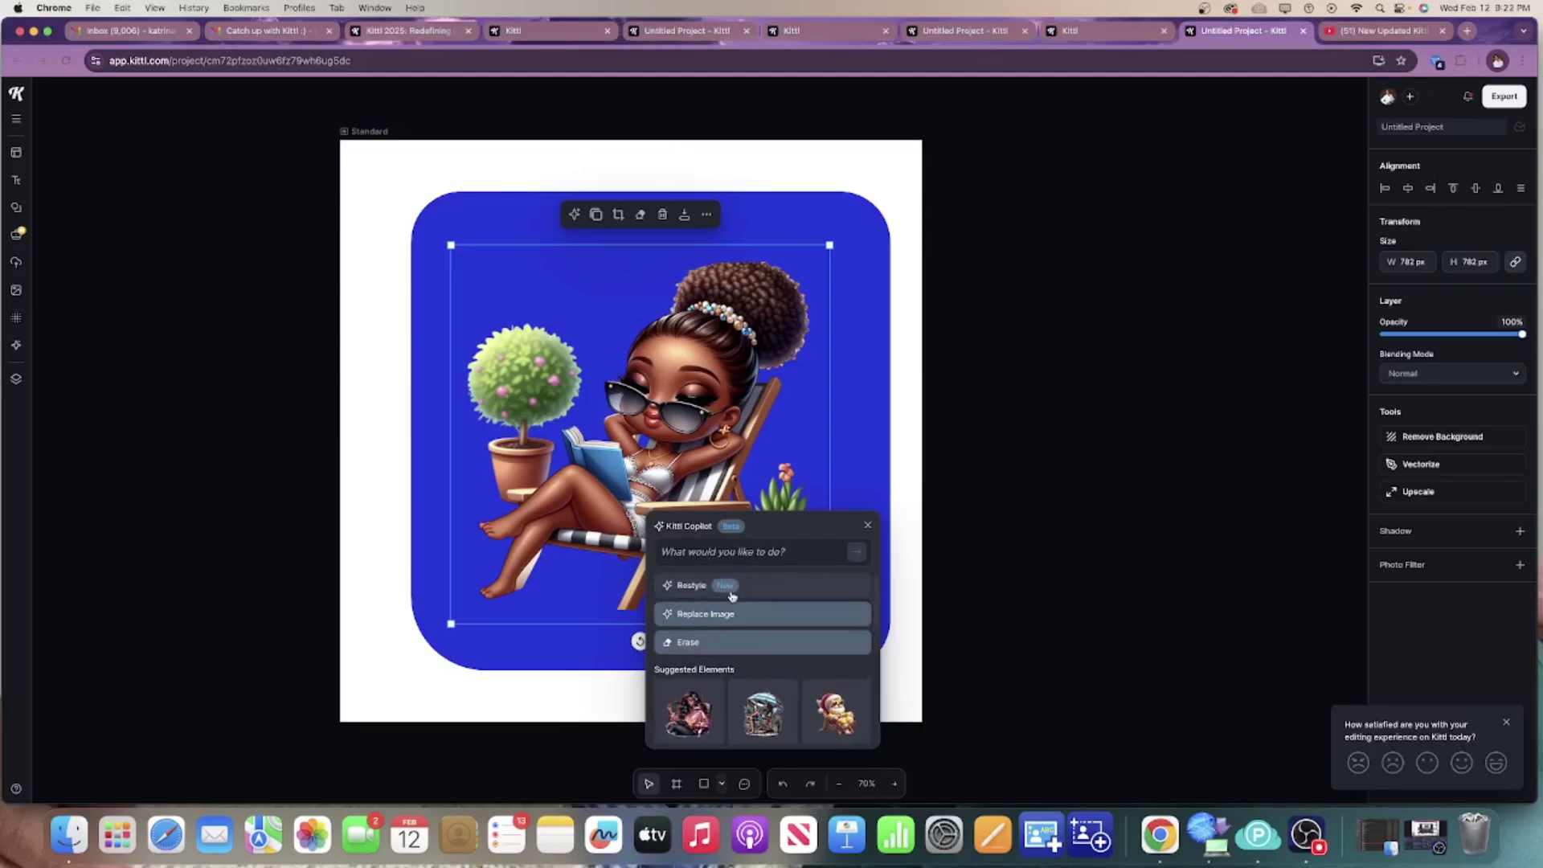
pyautogui.click(697, 585)
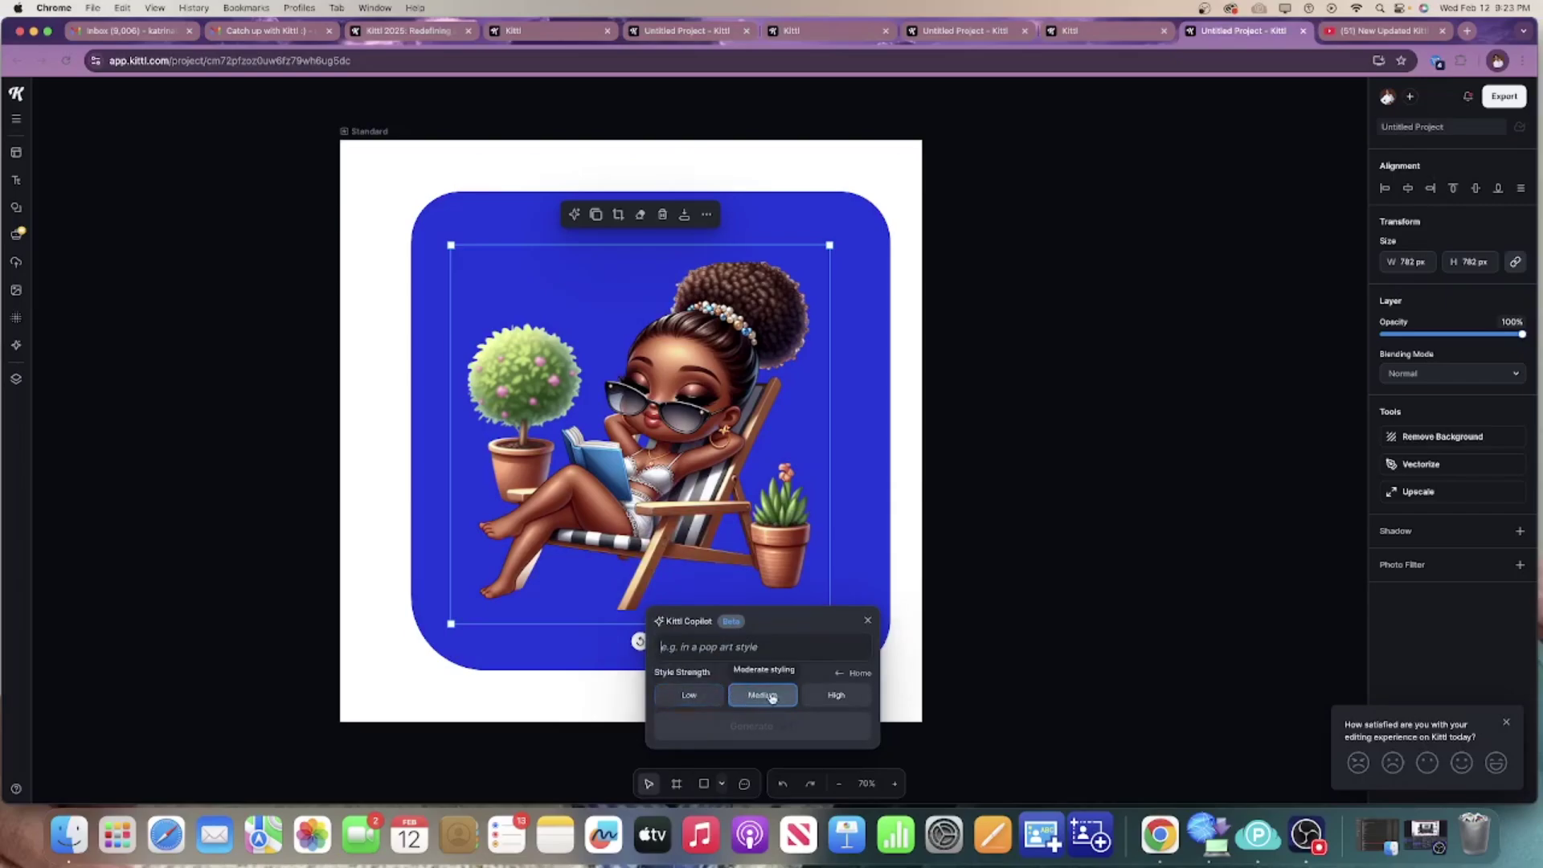
pyautogui.click(823, 698)
pyautogui.write('vibtage')
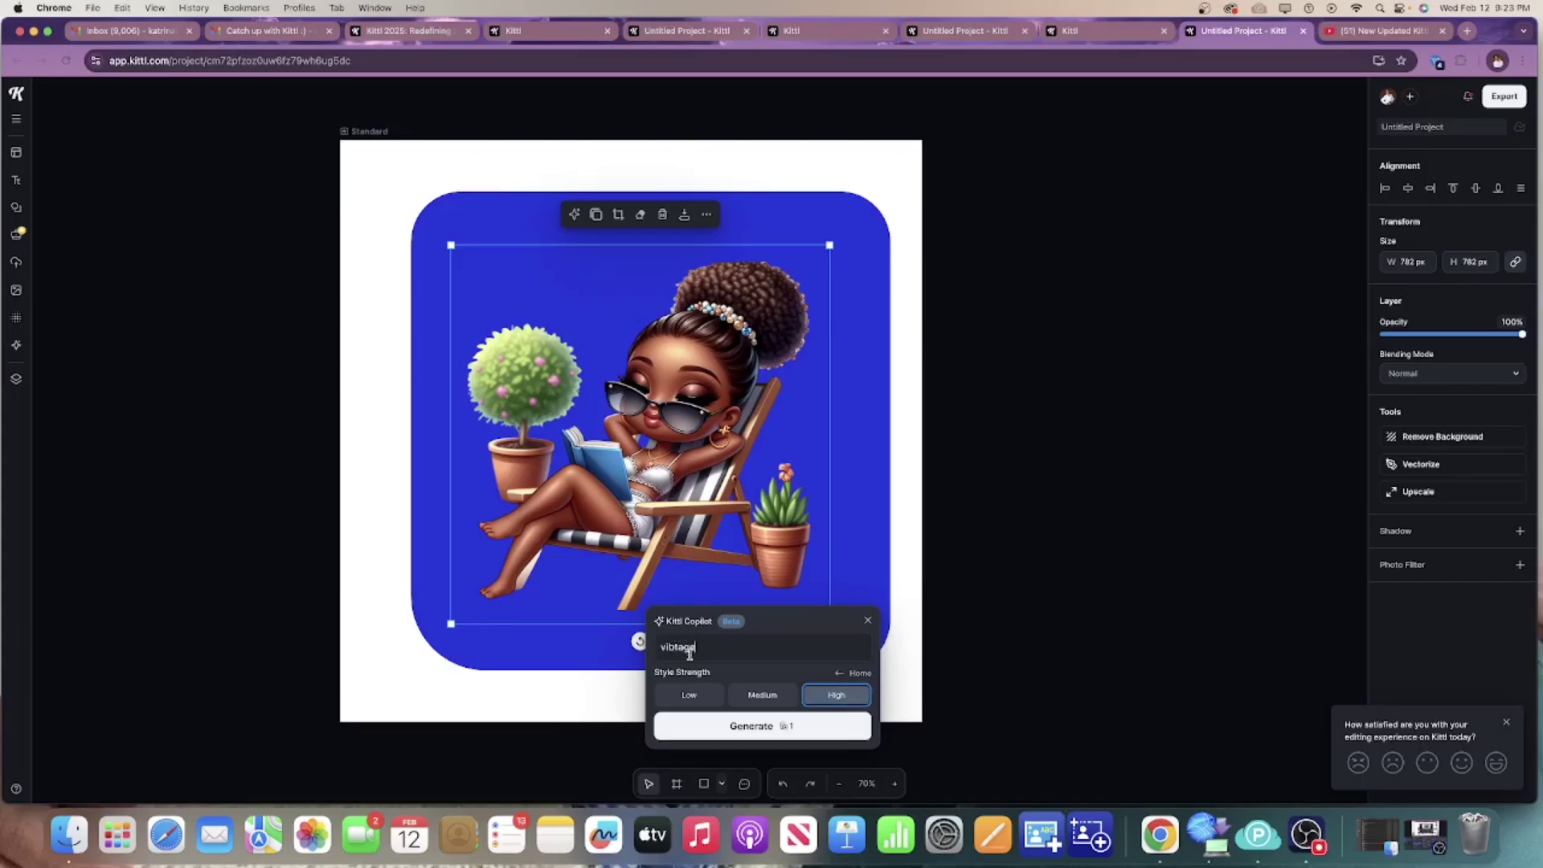
pyautogui.click(787, 726)
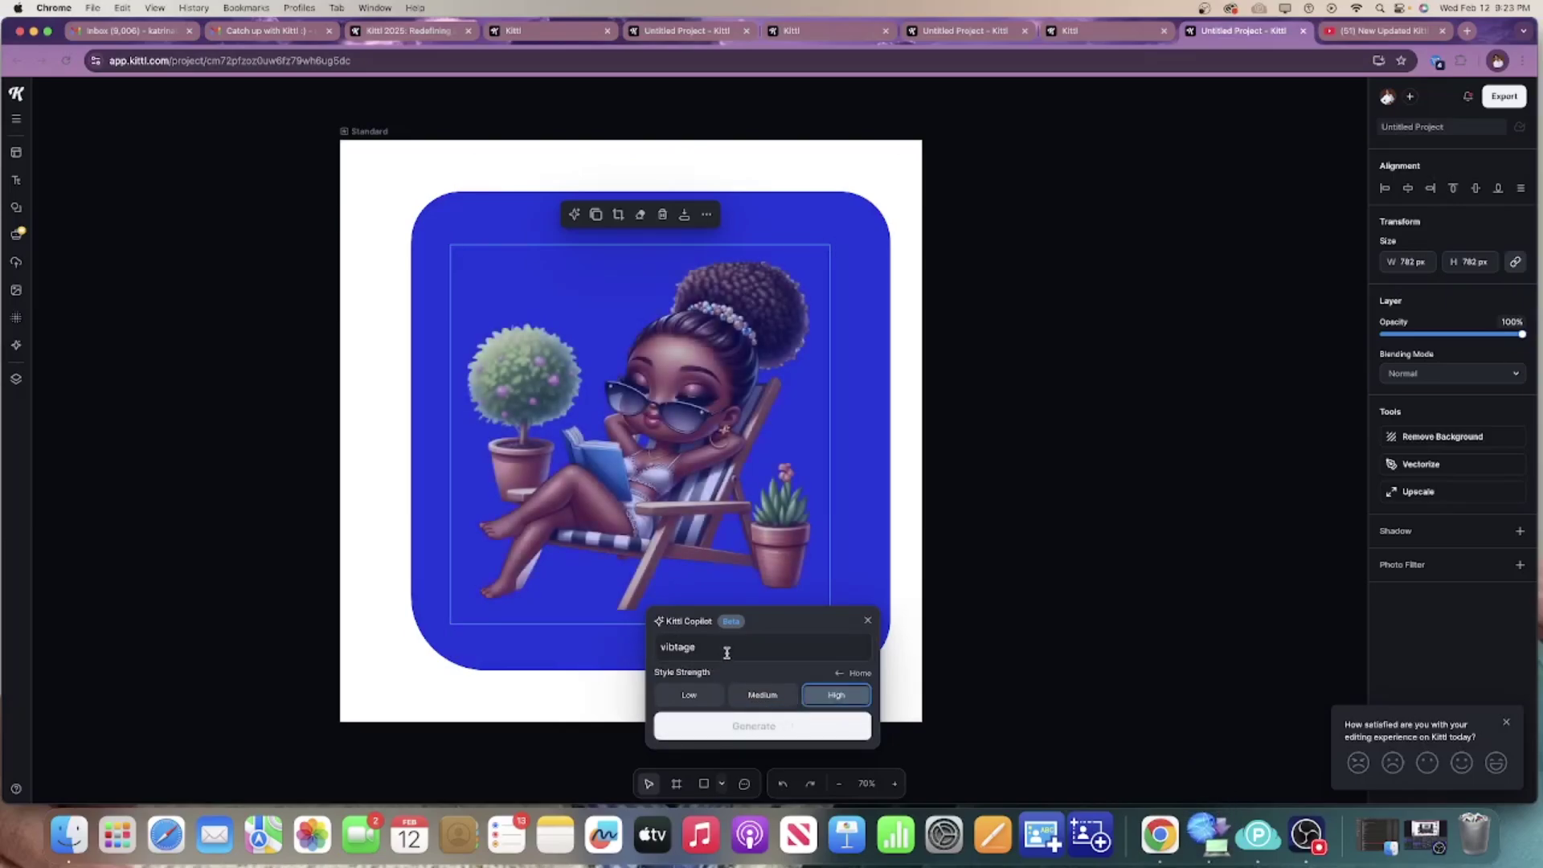
# Correct the Copilot restyle prompt to "vintage look".
pyautogui.press('BackSpace')
pyautogui.press('BackSpace')
pyautogui.press('BackSpace')
pyautogui.press('BackSpace')
pyautogui.press('BackSpace')
pyautogui.press('BackSpace')
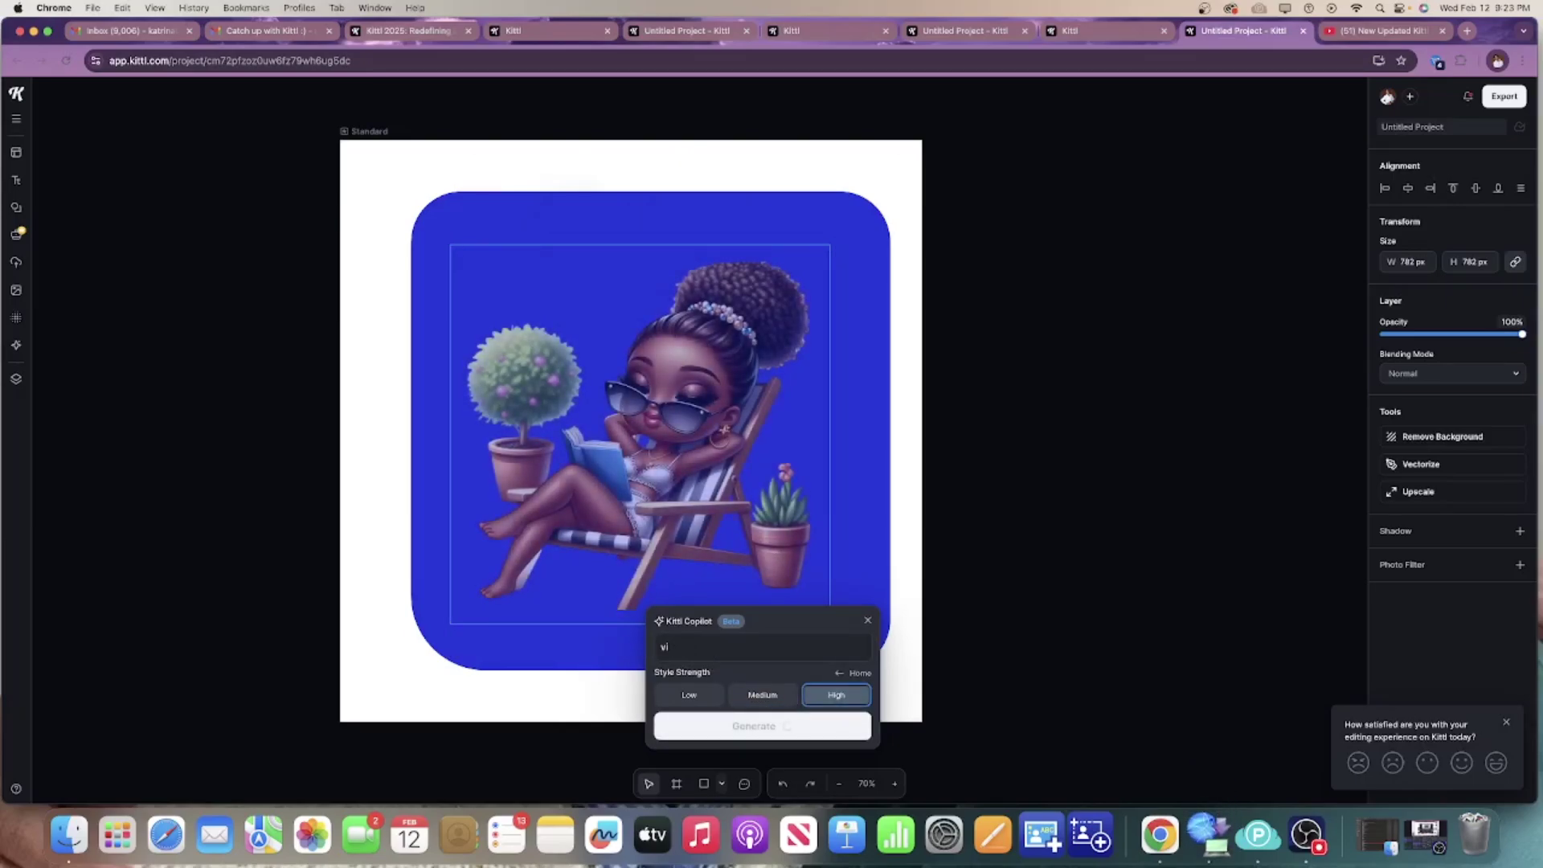
pyautogui.write('intage look')
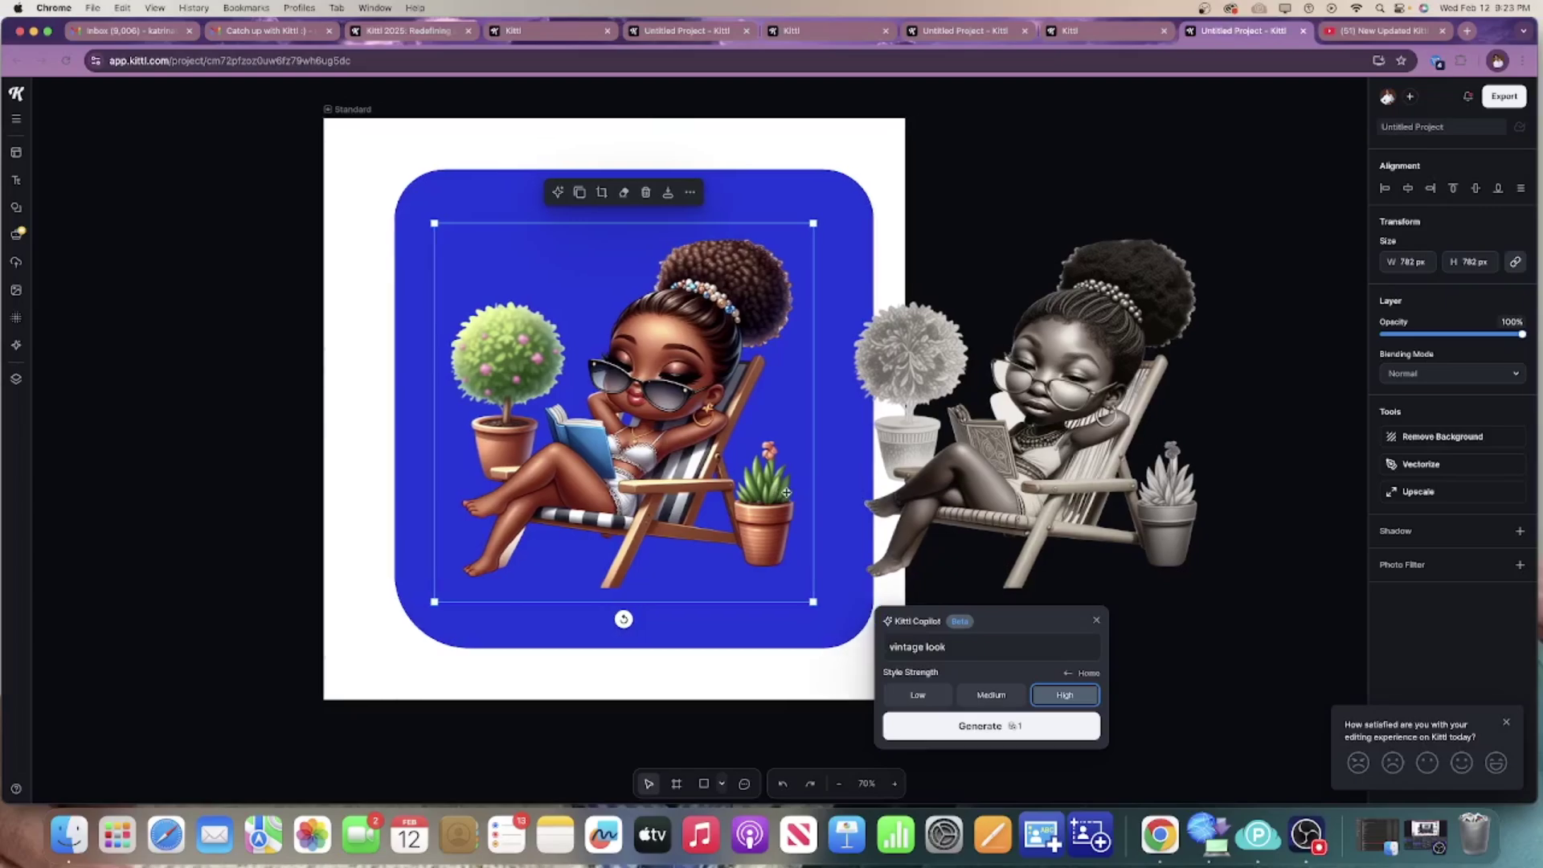
# Replace the grey restyled copy beside the artboard with Copilot's suggested woman in a pink hoodie seated on a chair.
pyautogui.hscroll(2, 1032, 465)
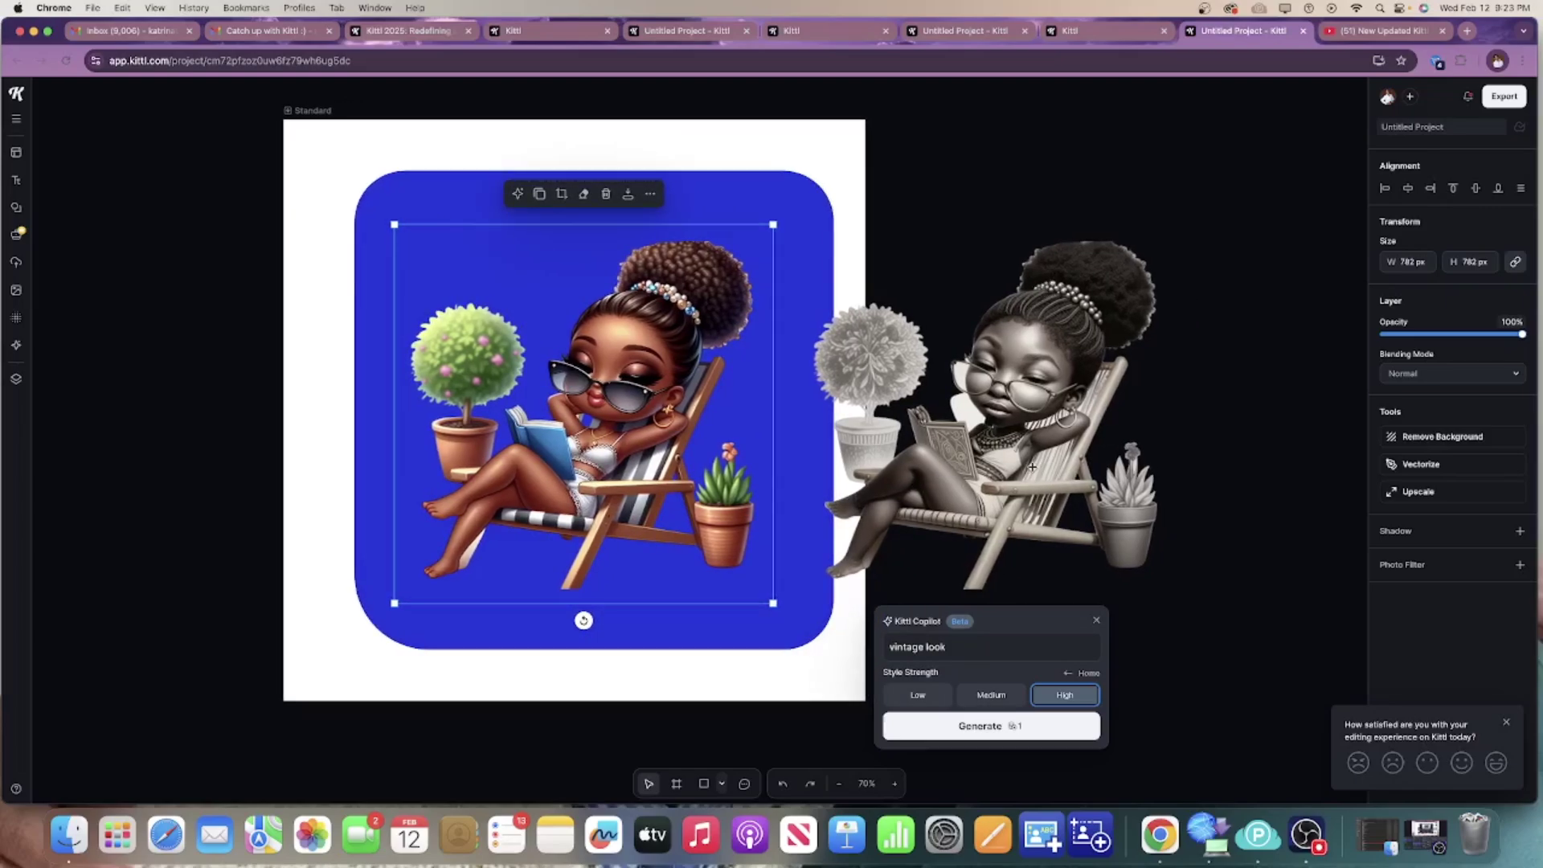
pyautogui.moveTo(1023, 459); pyautogui.dragTo(1012, 442)
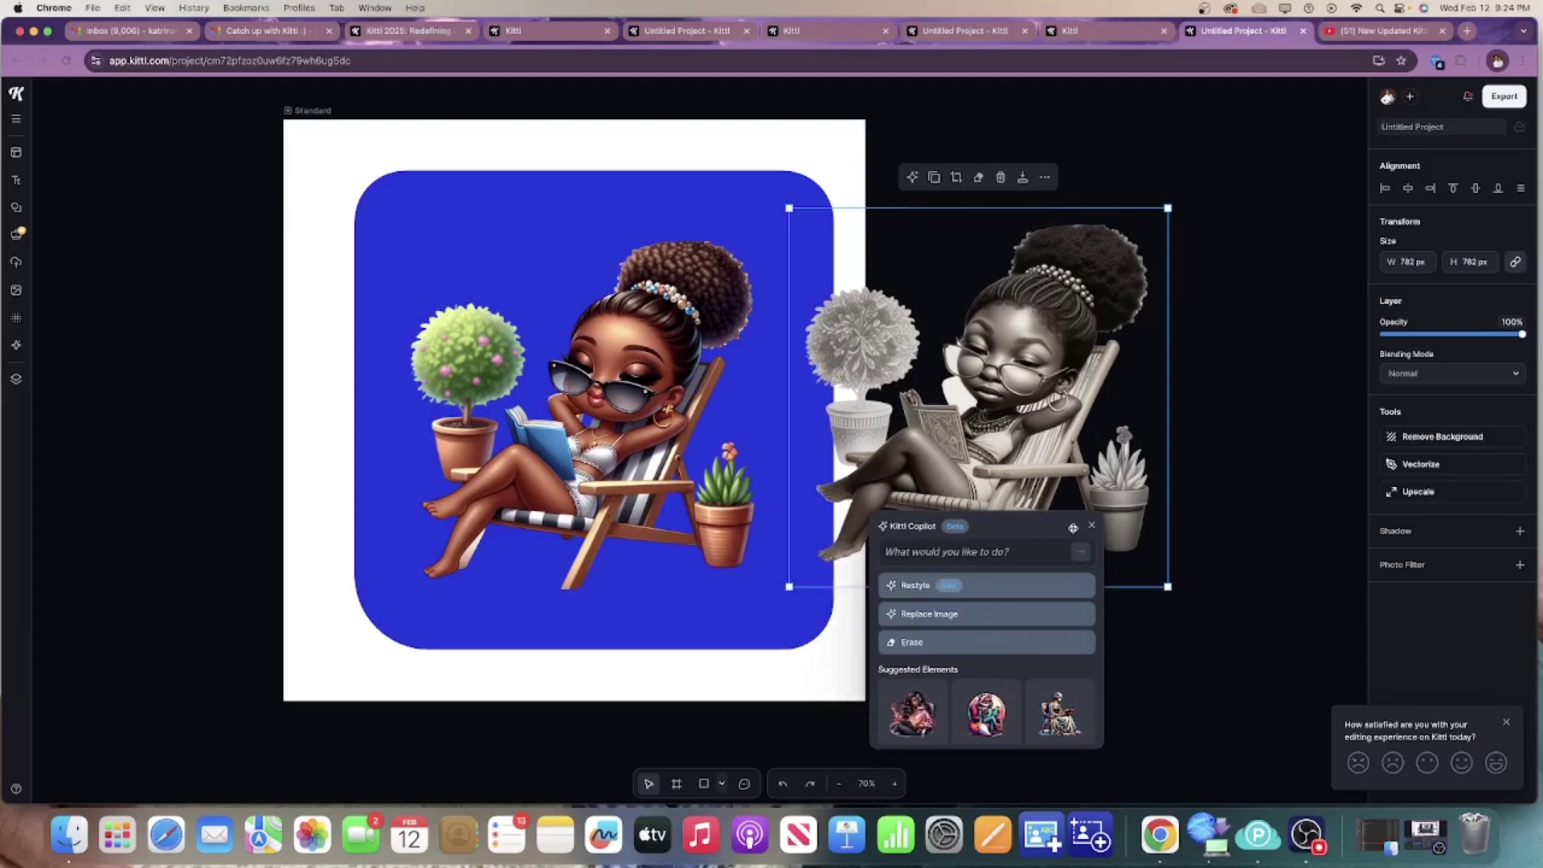
pyautogui.moveTo(968, 692)
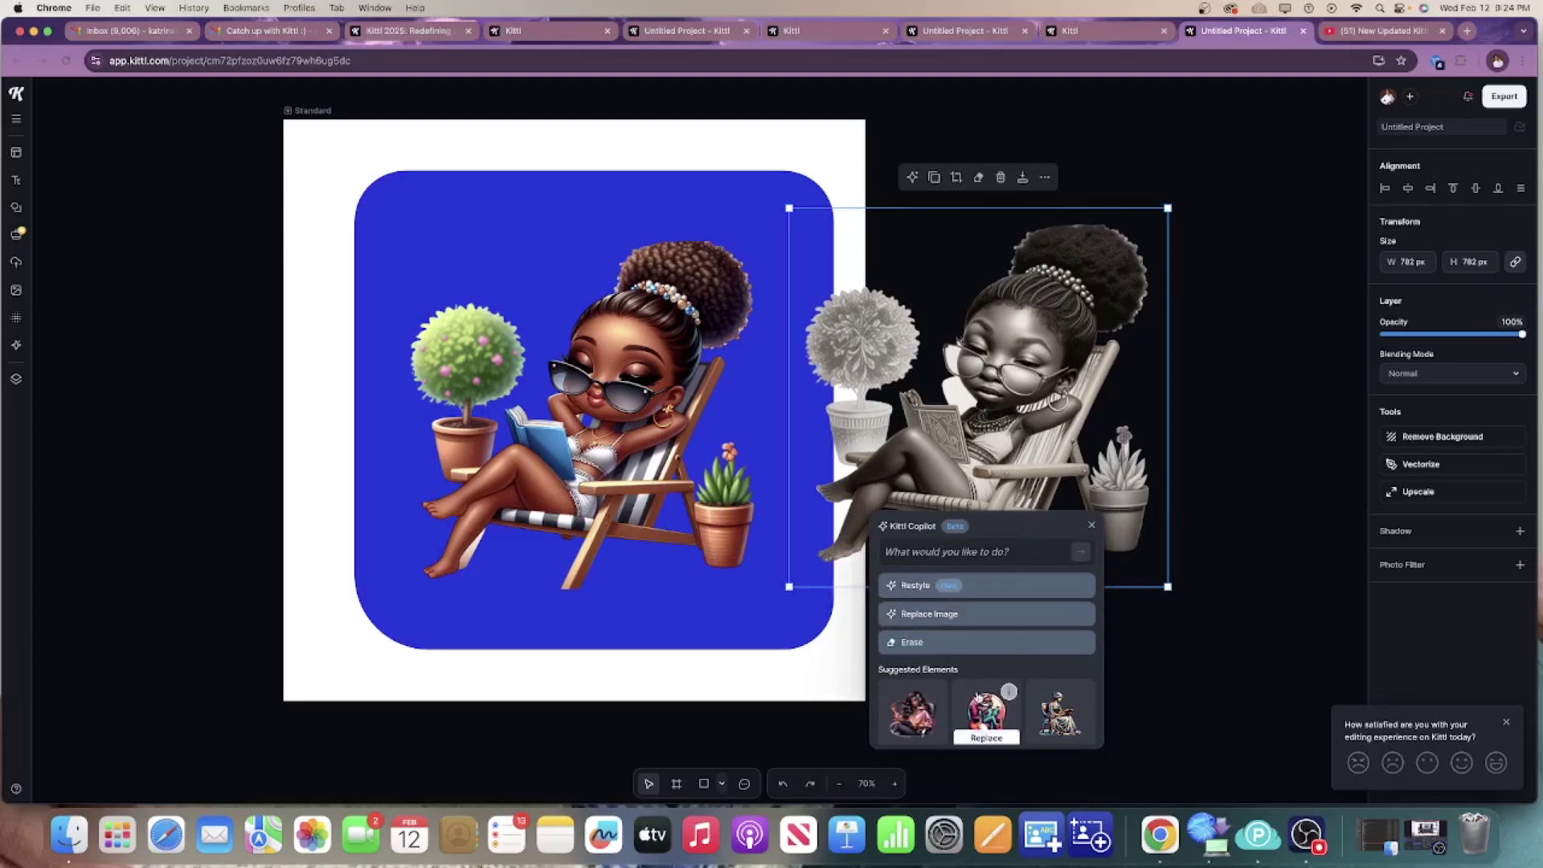
pyautogui.moveTo(922, 705)
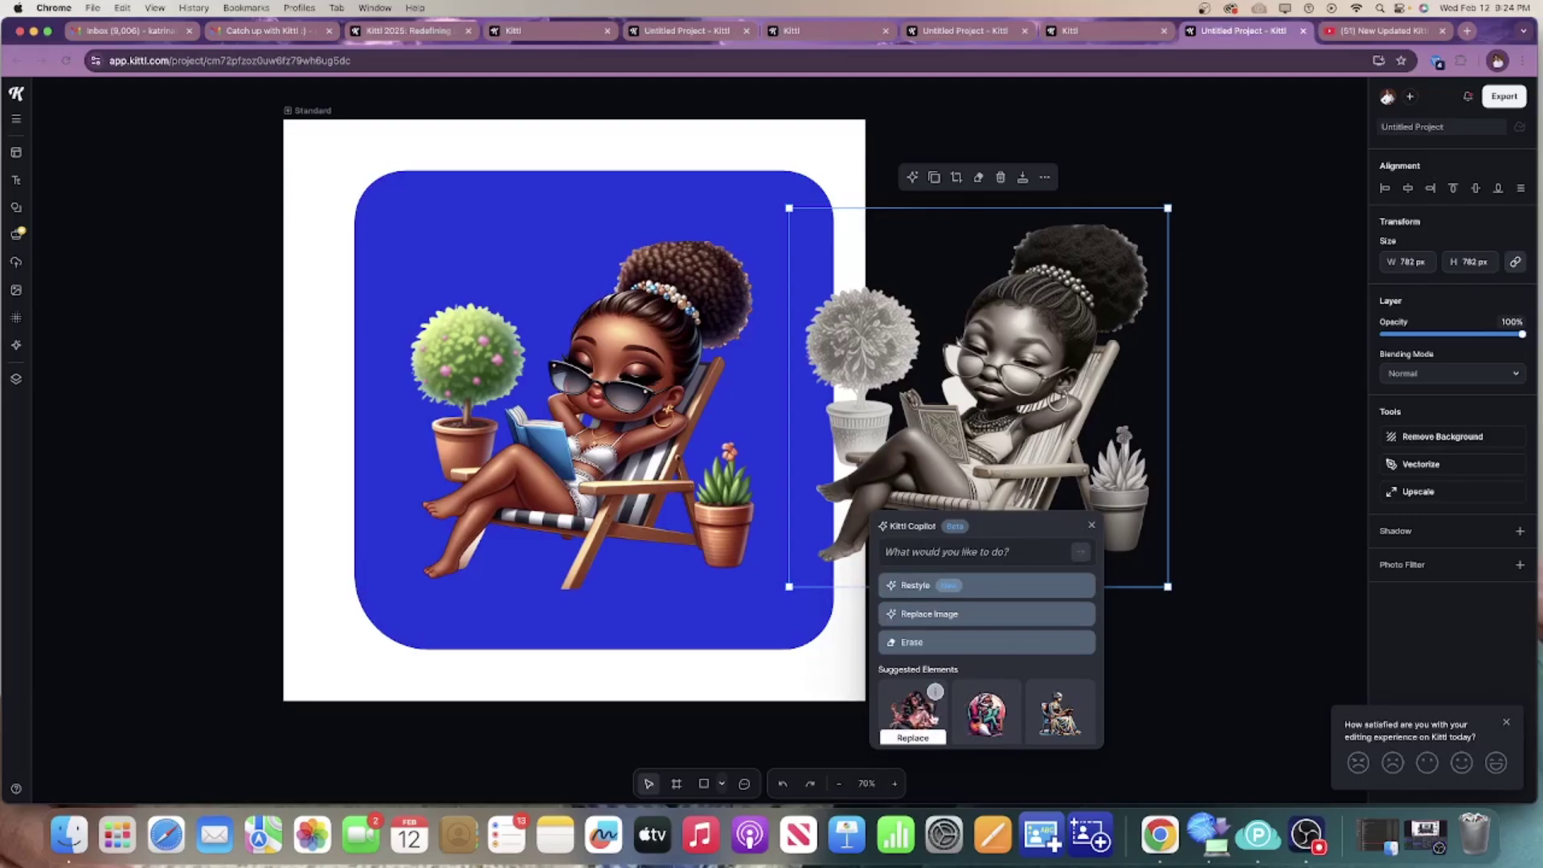
pyautogui.moveTo(1059, 712)
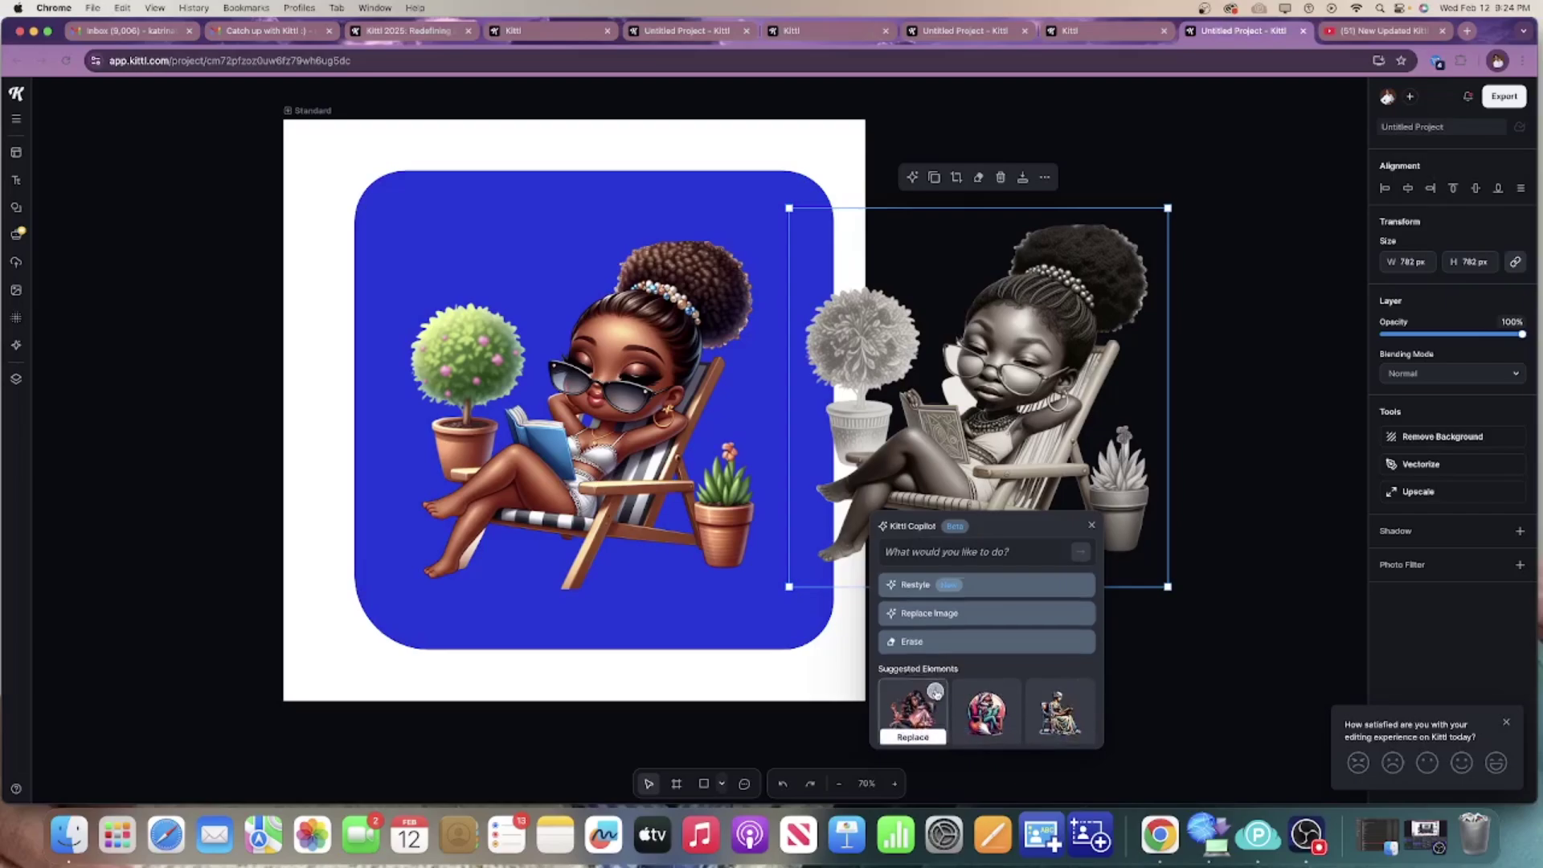
pyautogui.click(935, 691)
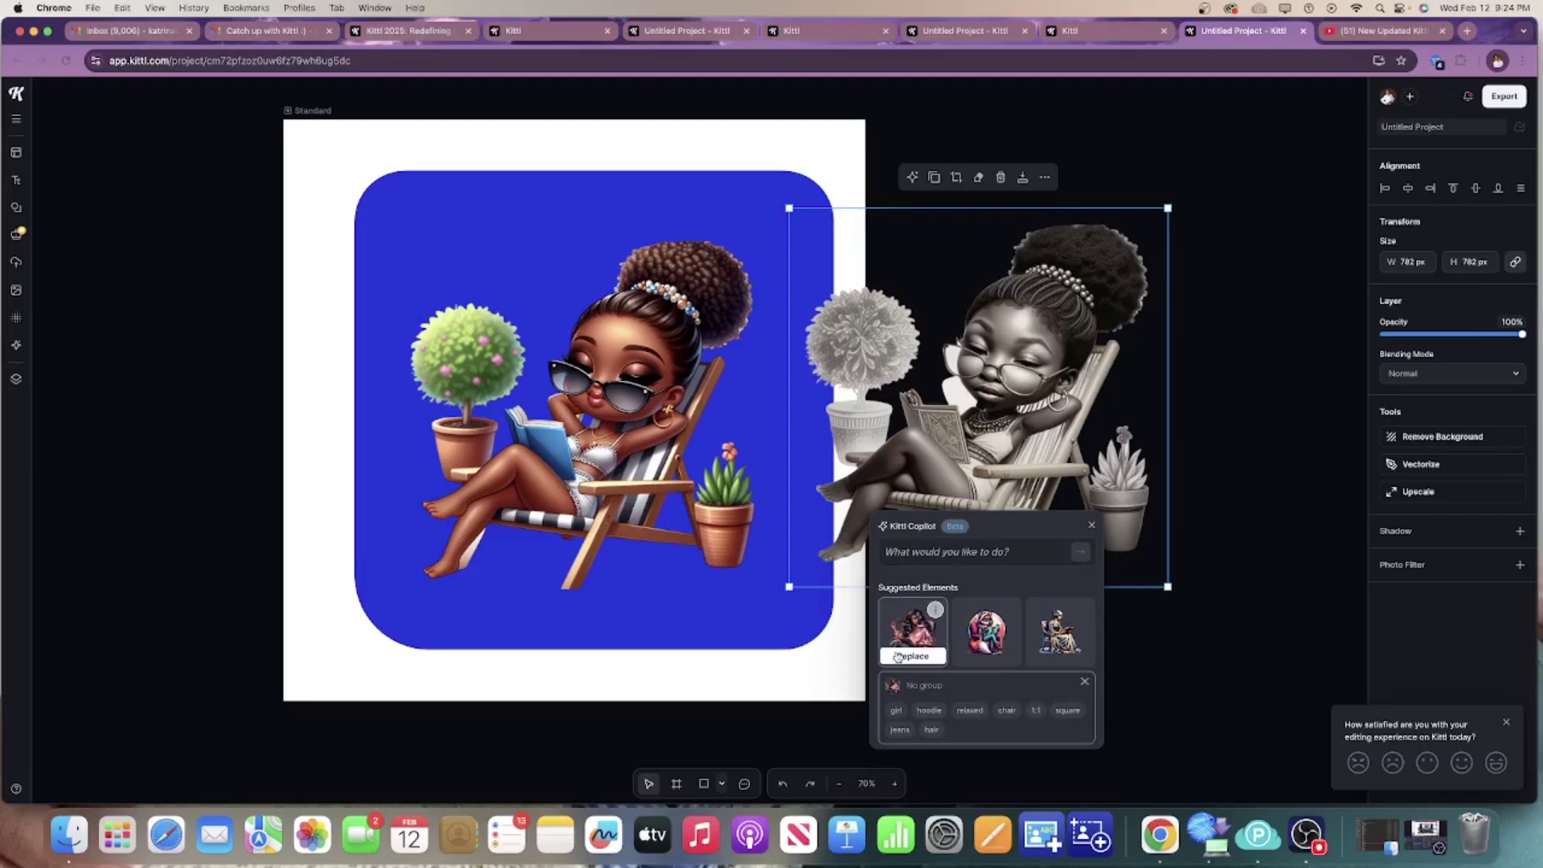
pyautogui.click(898, 656)
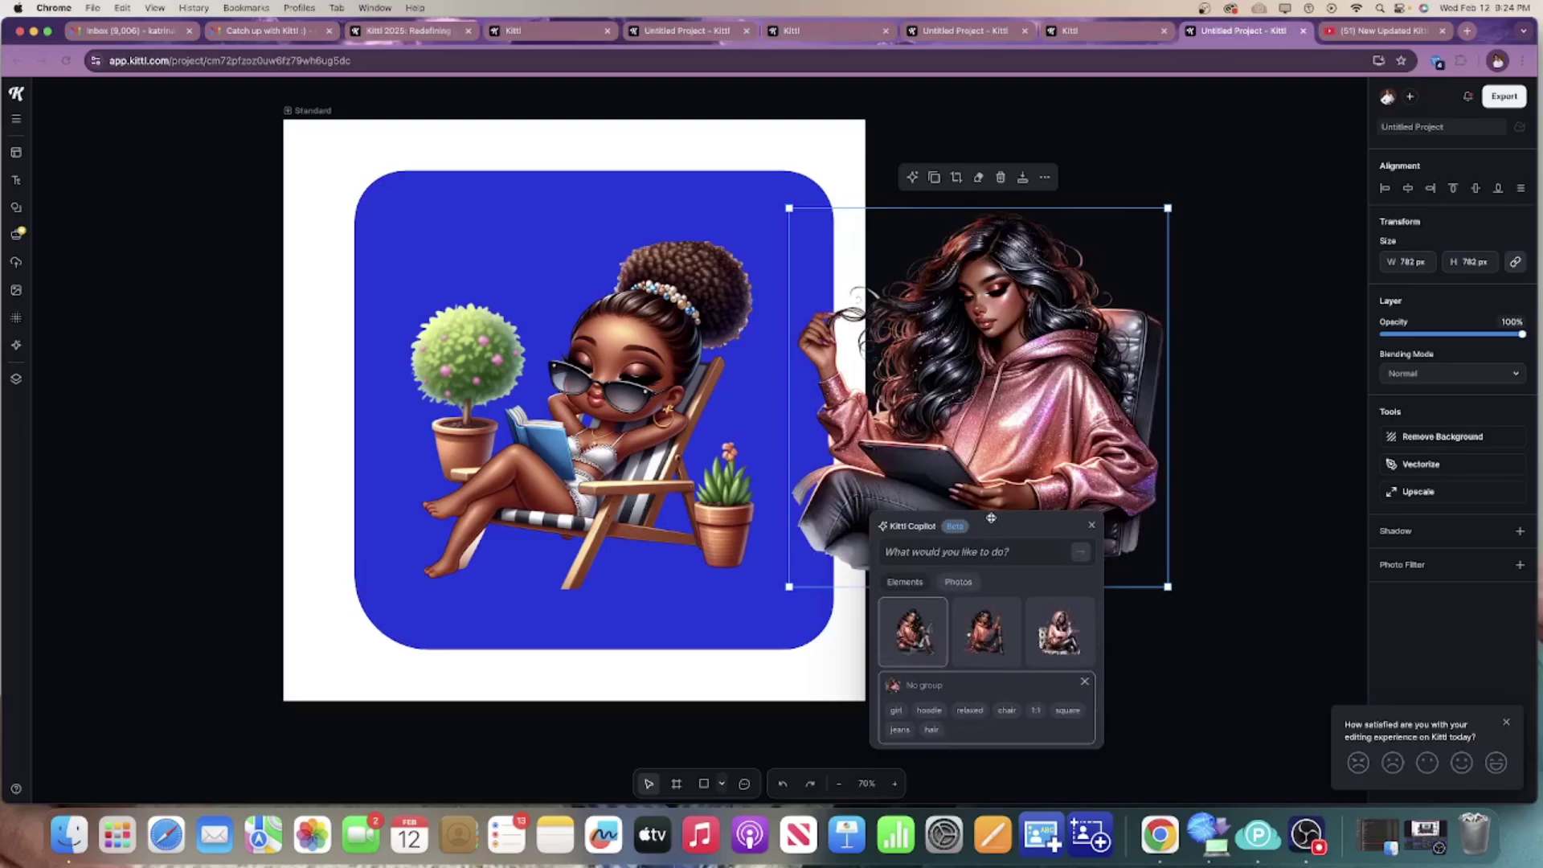
# Replace the seated woman with the suggested floor-sitting woman holding a tablet, and move the Copilot window clear of the image.
pyautogui.moveTo(1009, 530); pyautogui.dragTo(1291, 527)
pyautogui.moveTo(1291, 608); pyautogui.dragTo(876, 608)
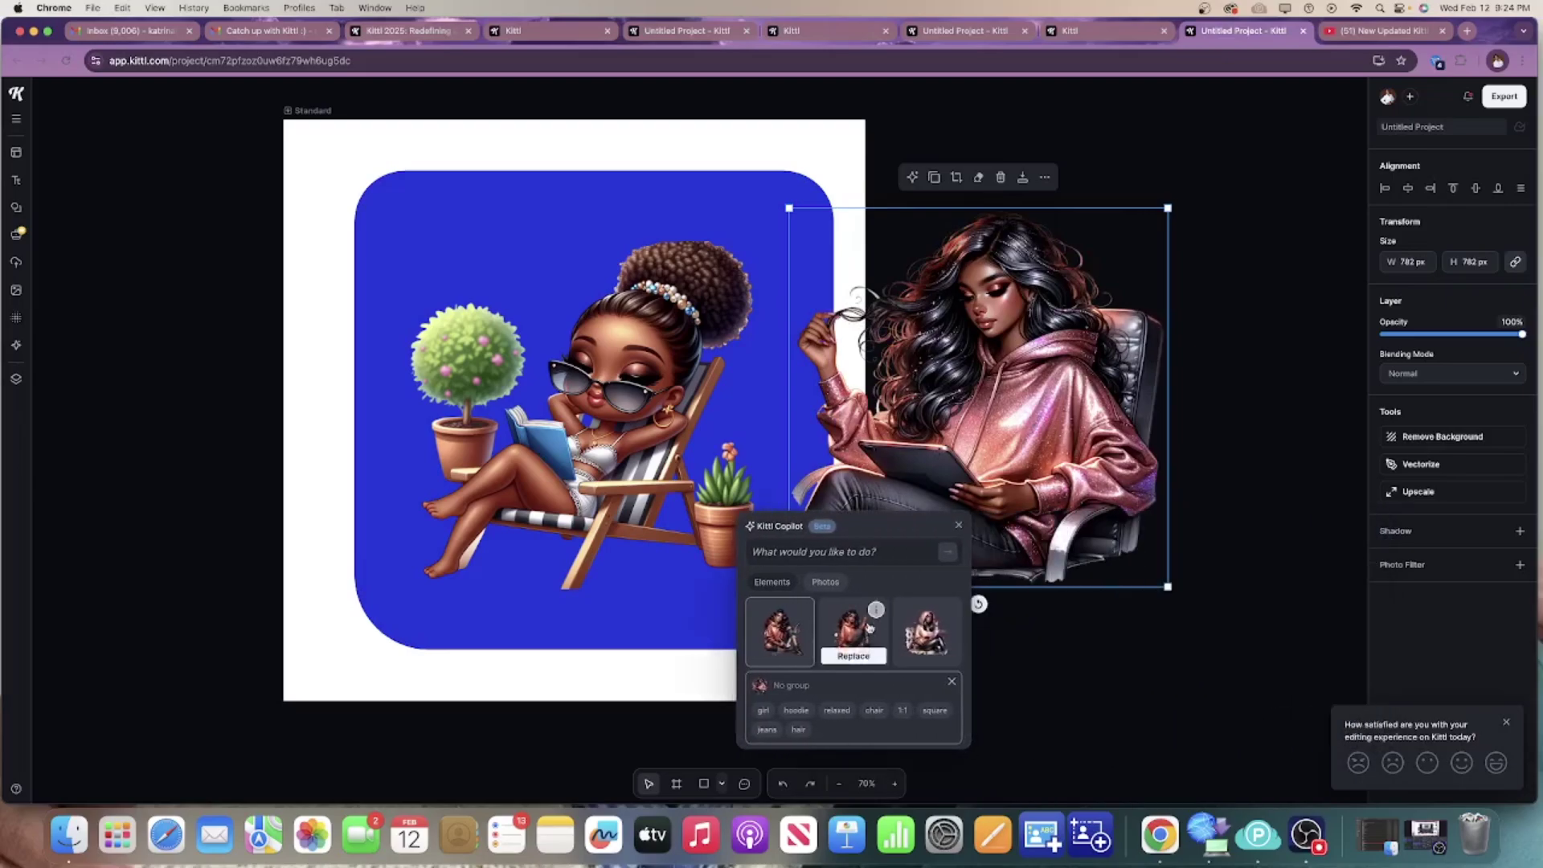
pyautogui.click(855, 657)
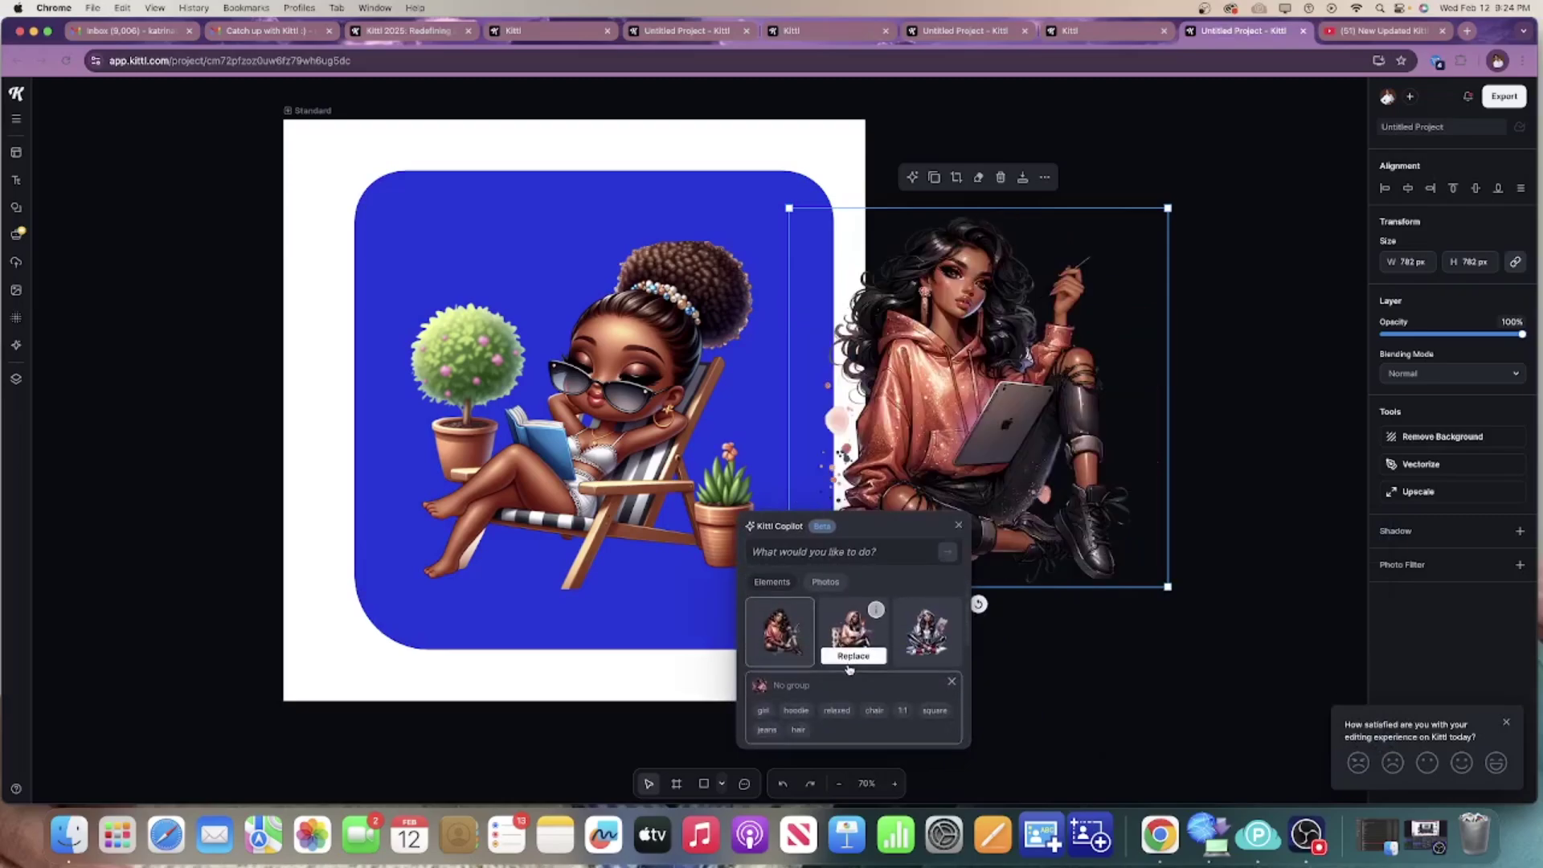
pyautogui.moveTo(909, 532); pyautogui.dragTo(719, 531)
pyautogui.moveTo(674, 644)
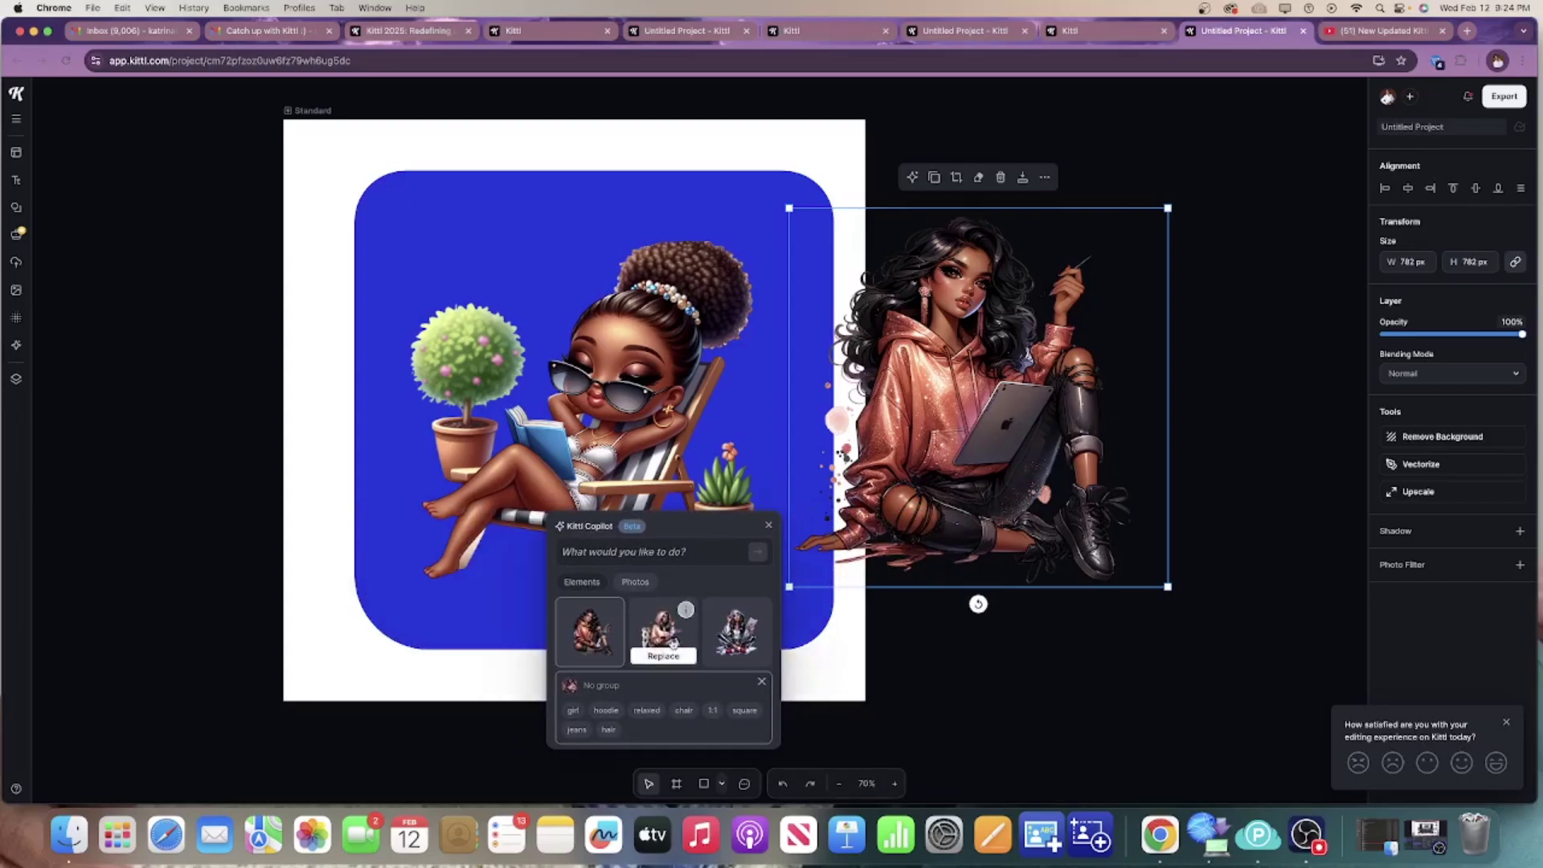
pyautogui.moveTo(673, 643); pyautogui.dragTo(734, 637)
pyautogui.moveTo(734, 637)
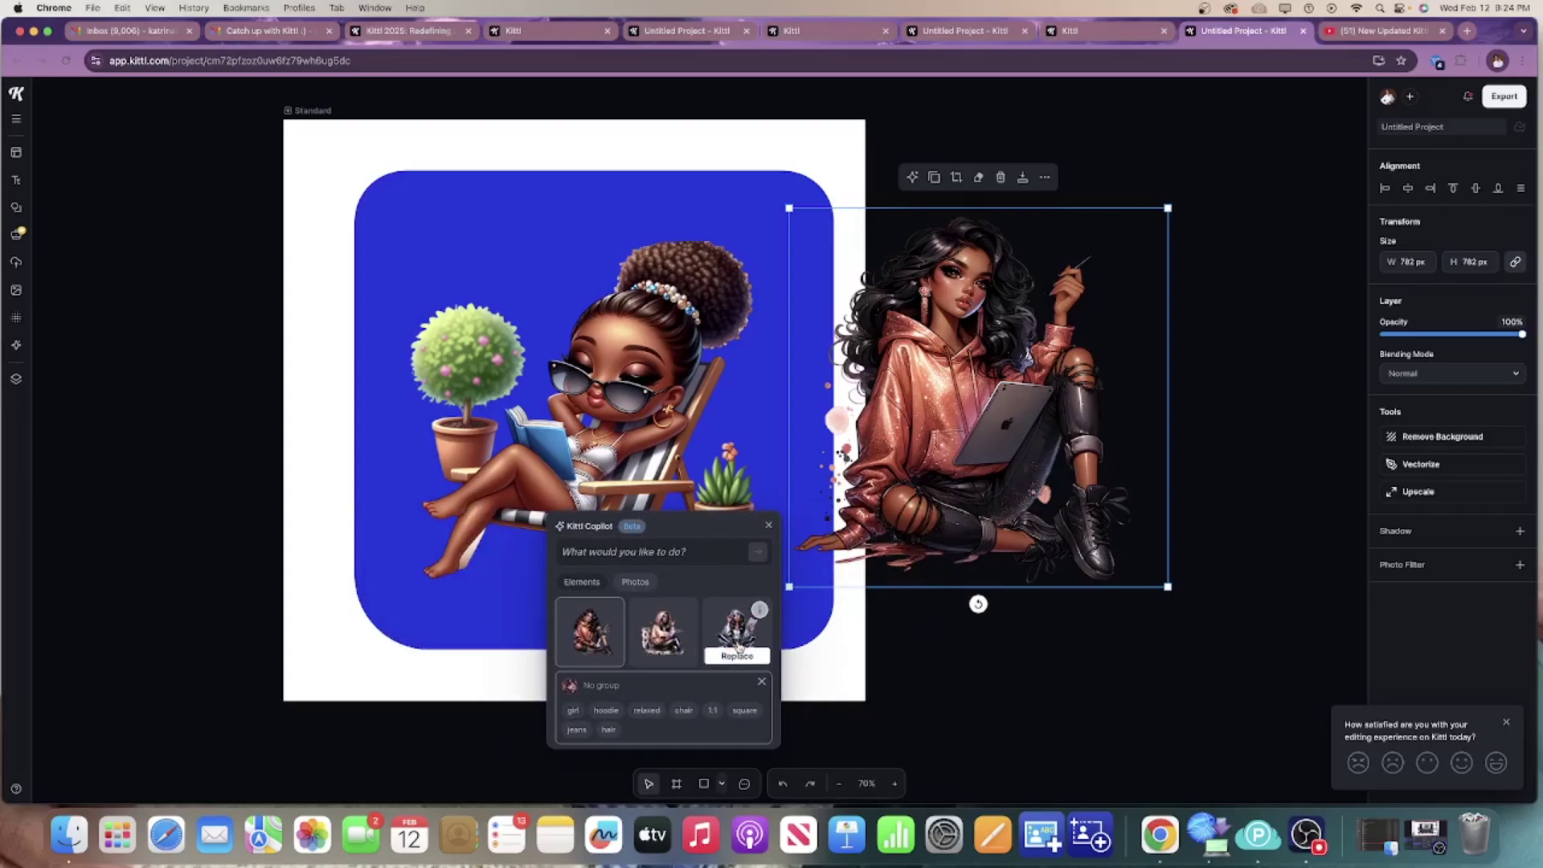
# Examine Copilot's suggested prompts for the hoodie woman image, down to the image replacement and alignment options.
pyautogui.click(685, 552)
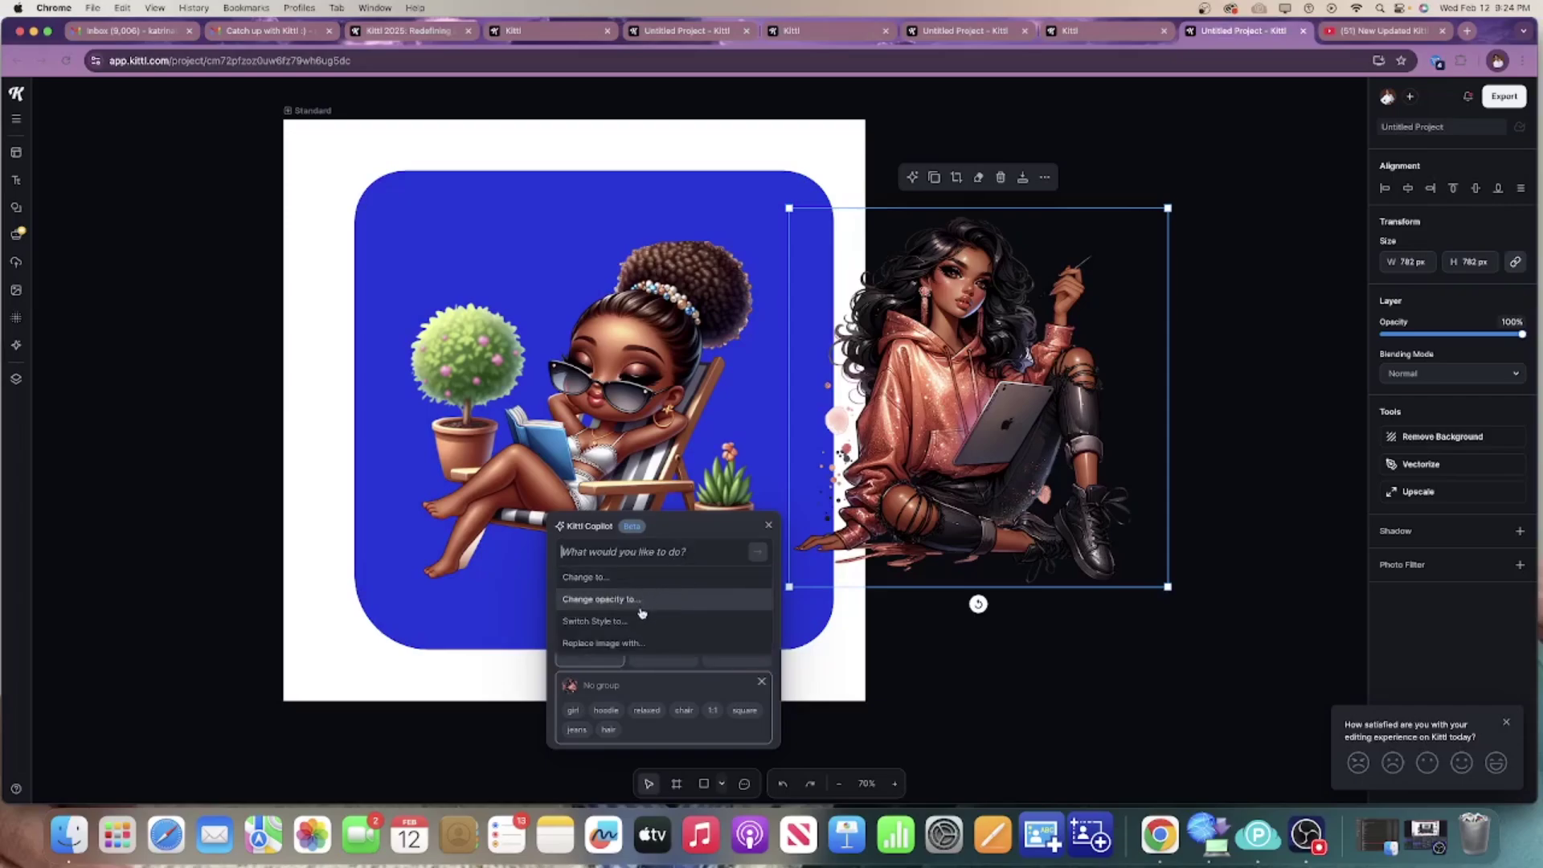
pyautogui.scroll(-1, 639, 619)
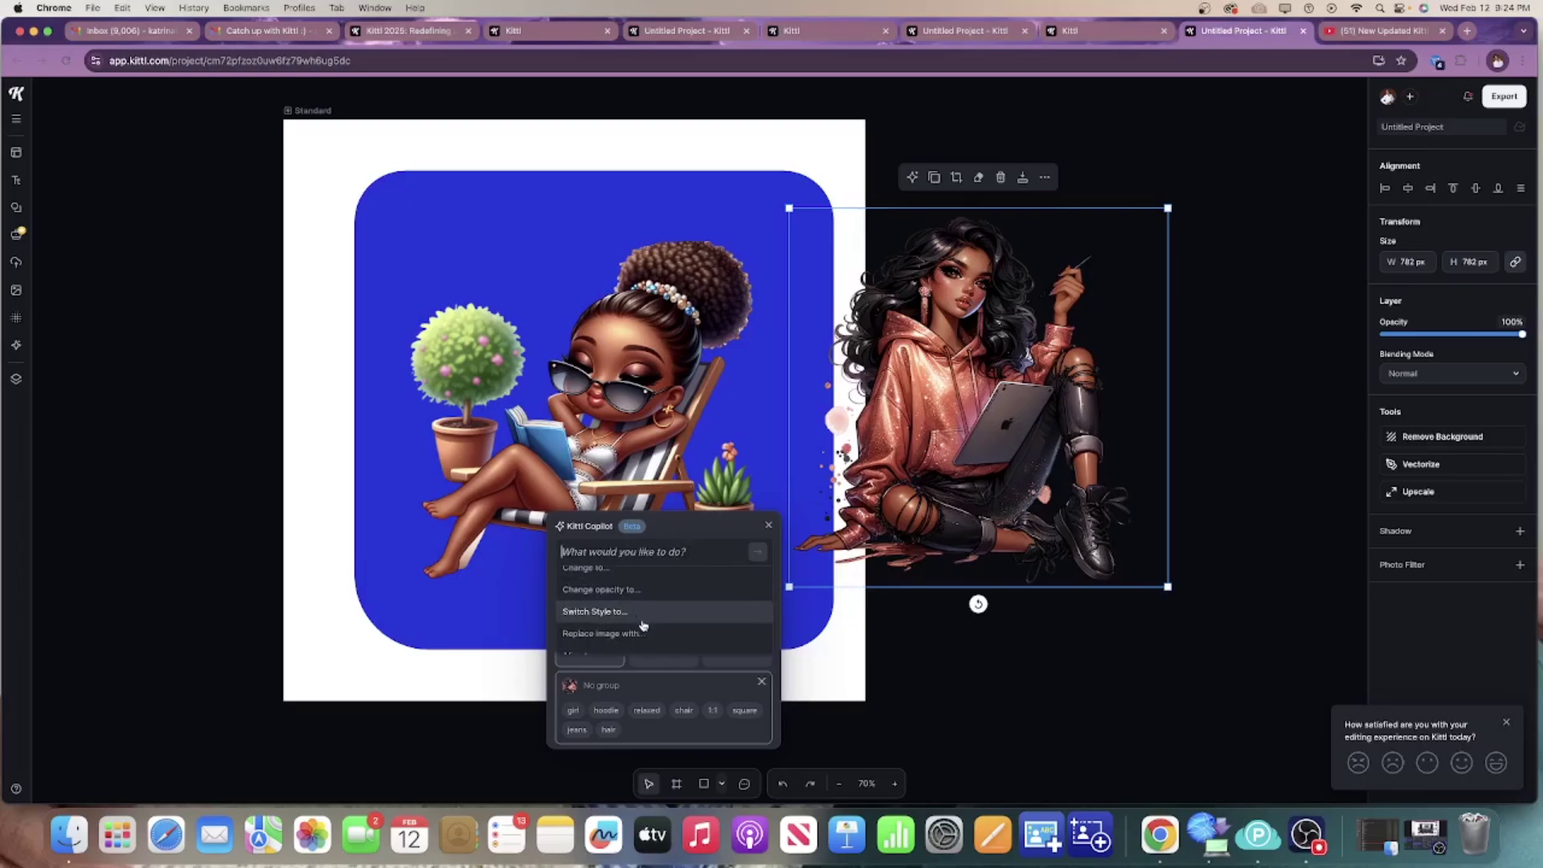
pyautogui.scroll(-1, 649, 636)
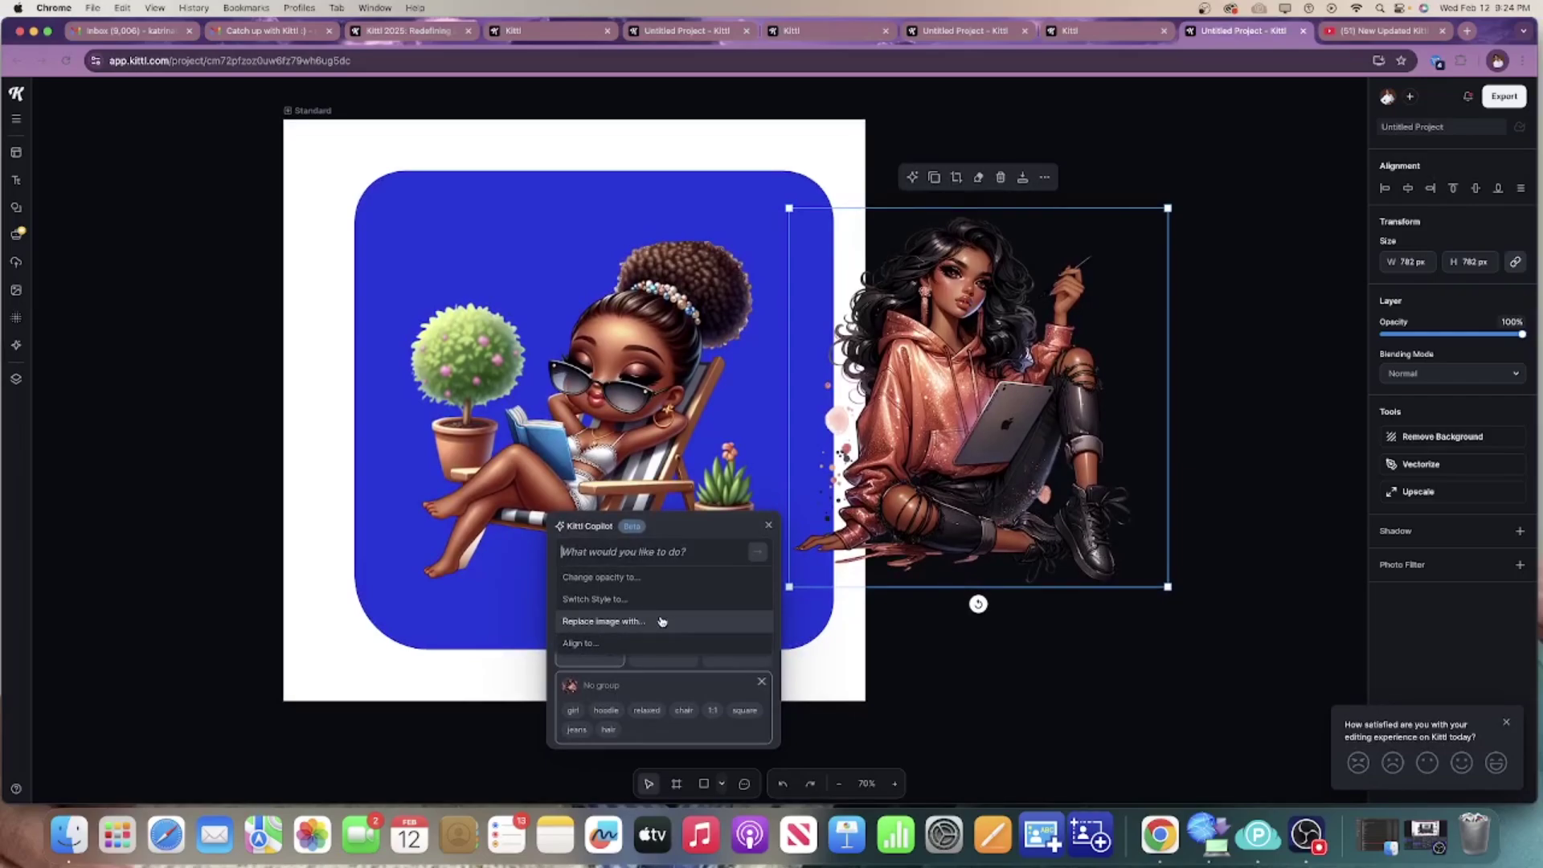
pyautogui.click(662, 622)
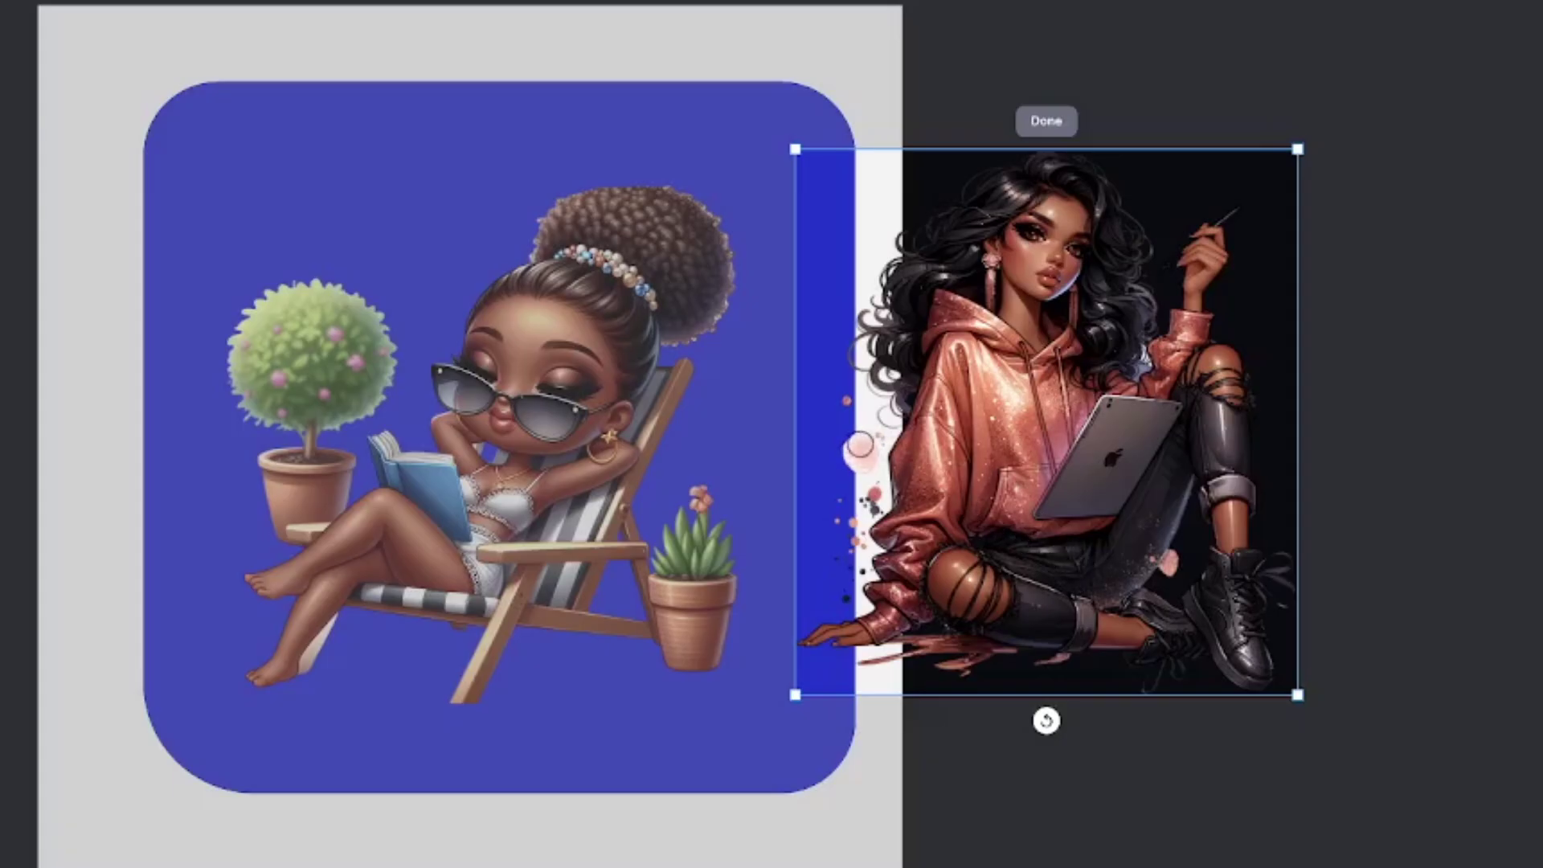
# Erase the paint dots beside the hoodie woman and the thin stick in her raised hand, and finish erasing.
pyautogui.press('Return')
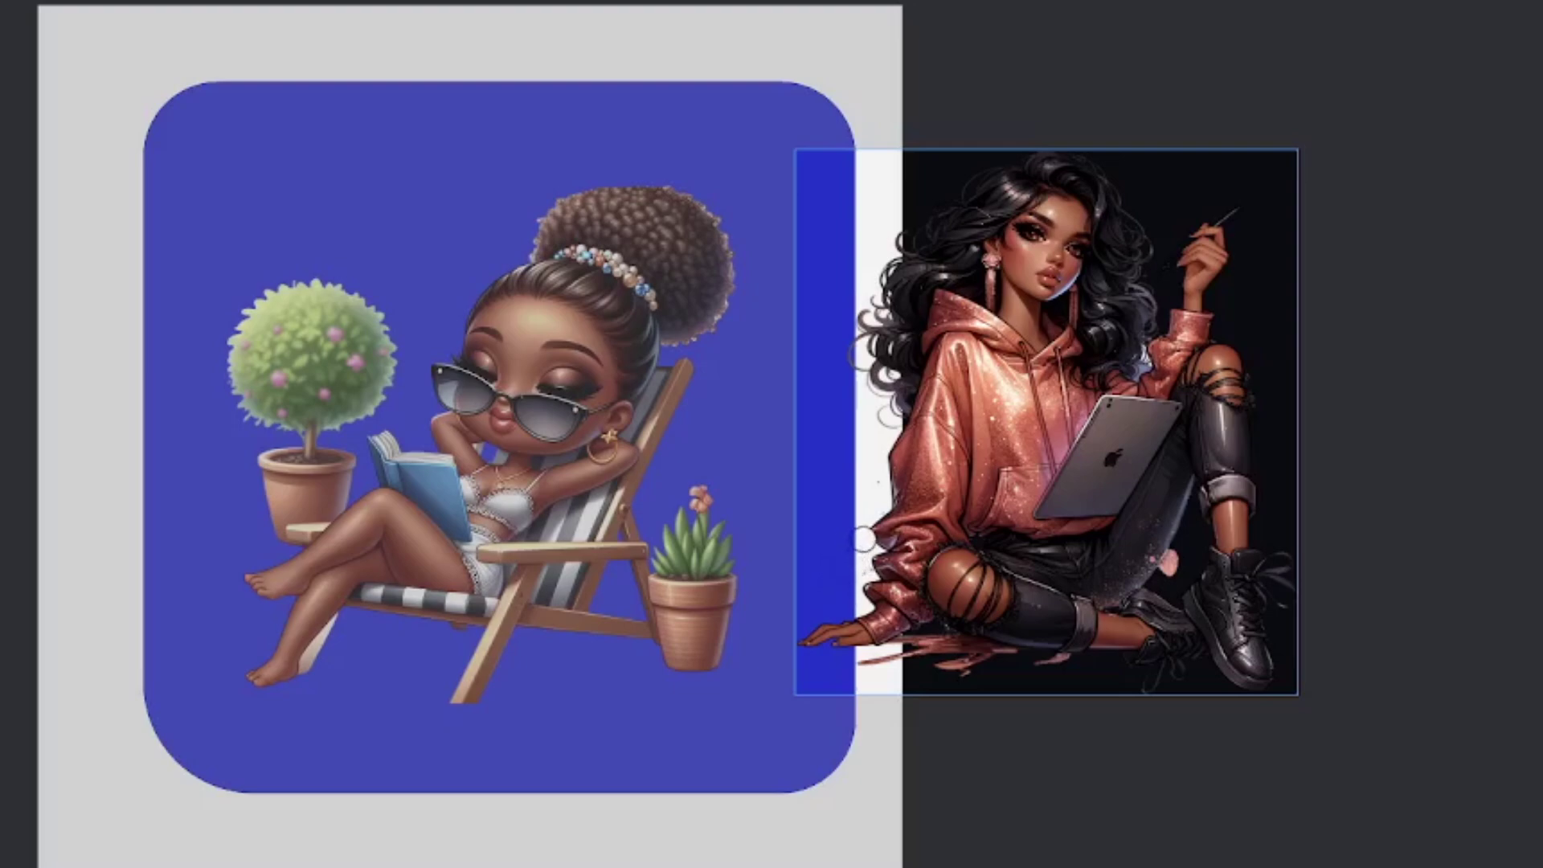
pyautogui.click(822, 487)
pyautogui.press('Escape')
pyautogui.click(1222, 211)
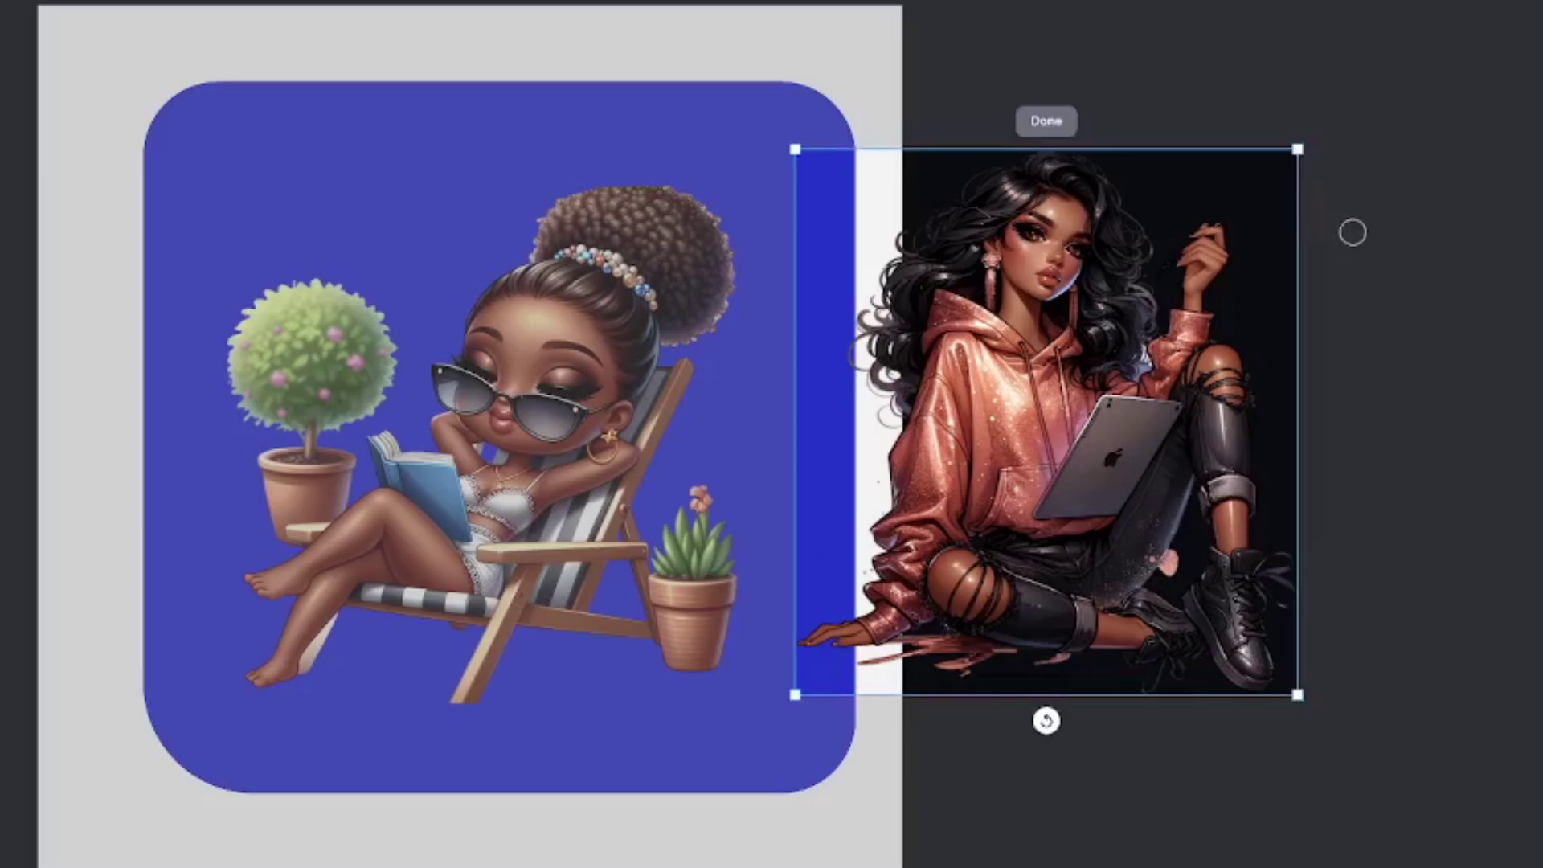
pyautogui.click(1045, 121)
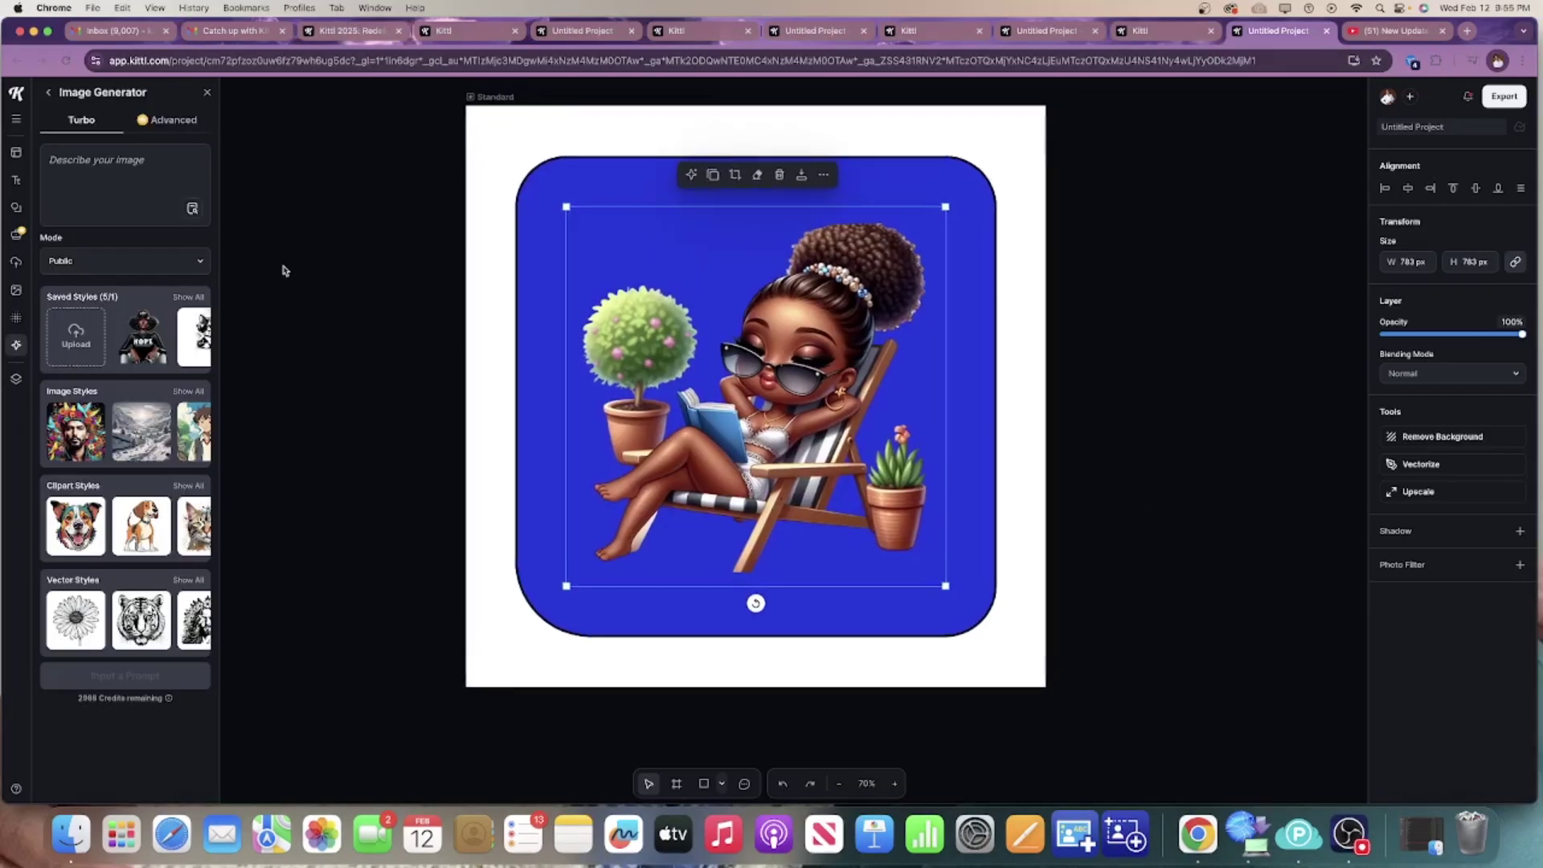
# Turn on the ruler and guides, and place four guides just inside the artboard's edges, the left at about 56 px and the bottom at about 1154 px.
pyautogui.click(17, 123)
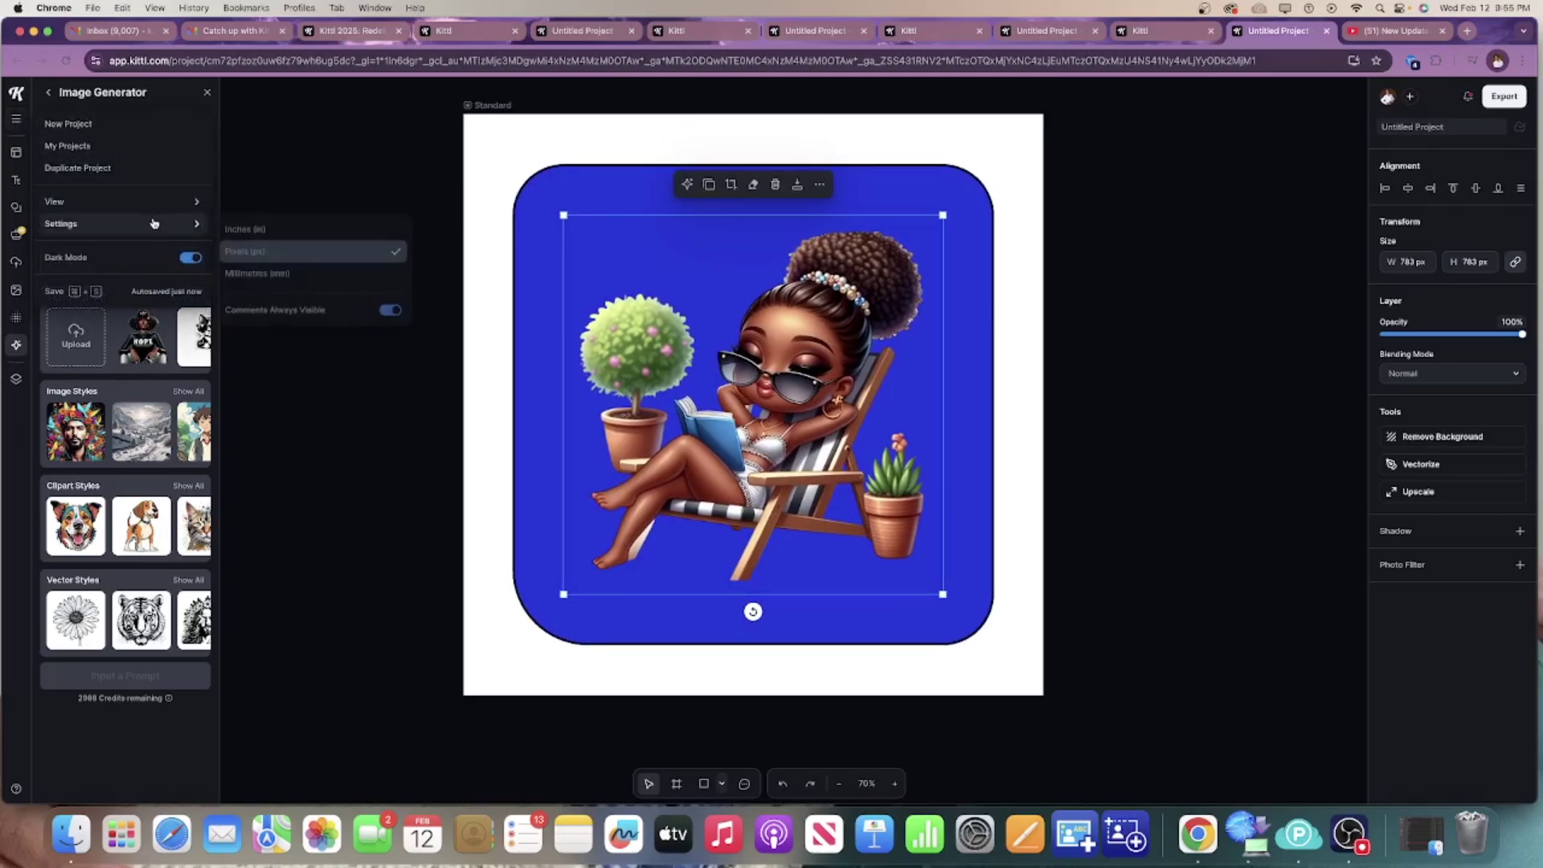
pyautogui.moveTo(185, 207)
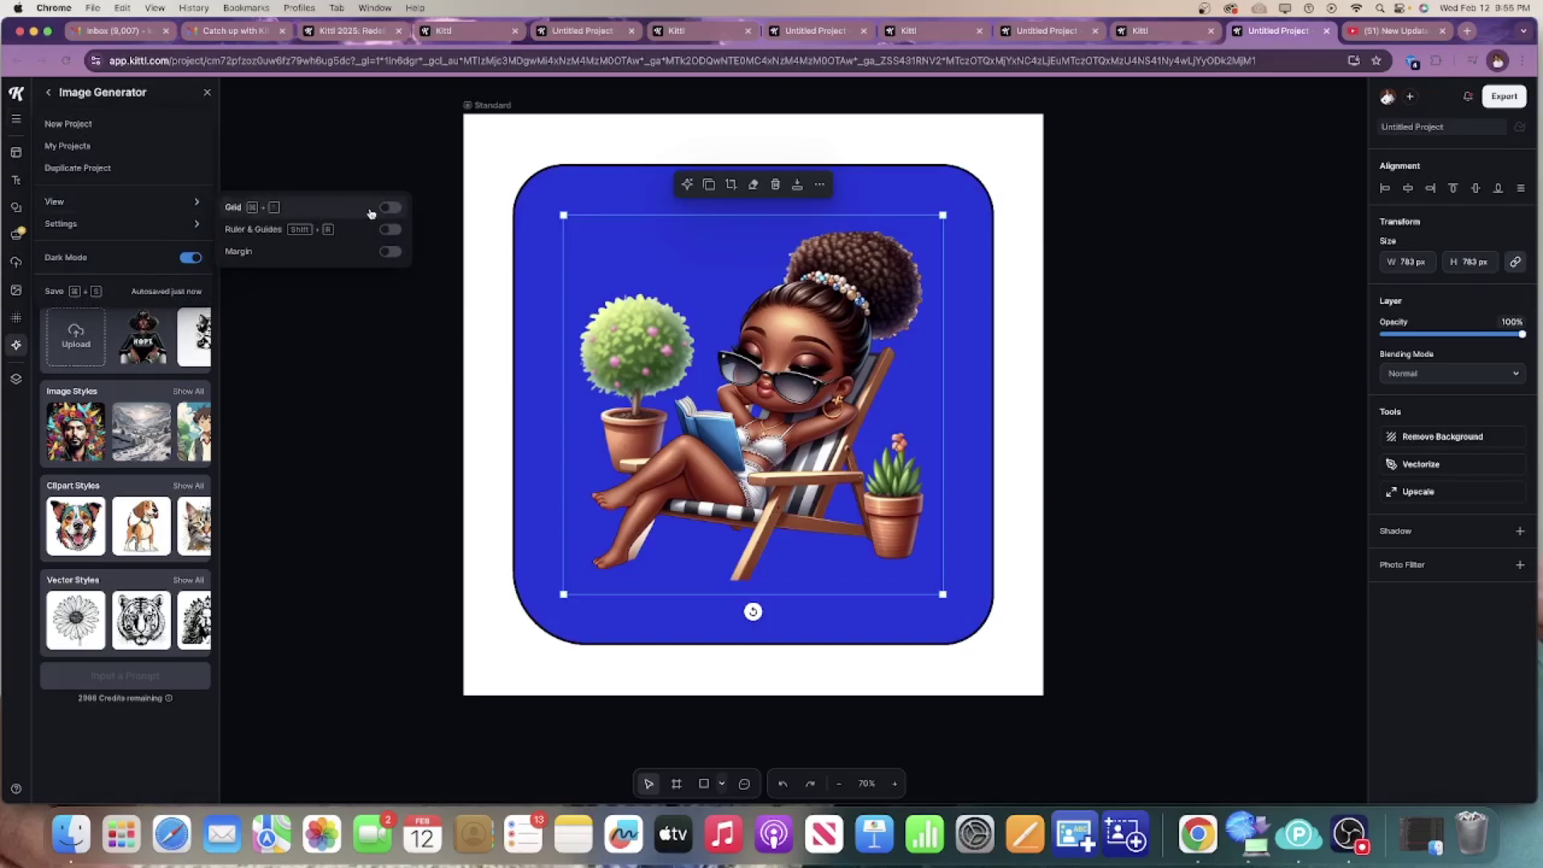
pyautogui.click(389, 231)
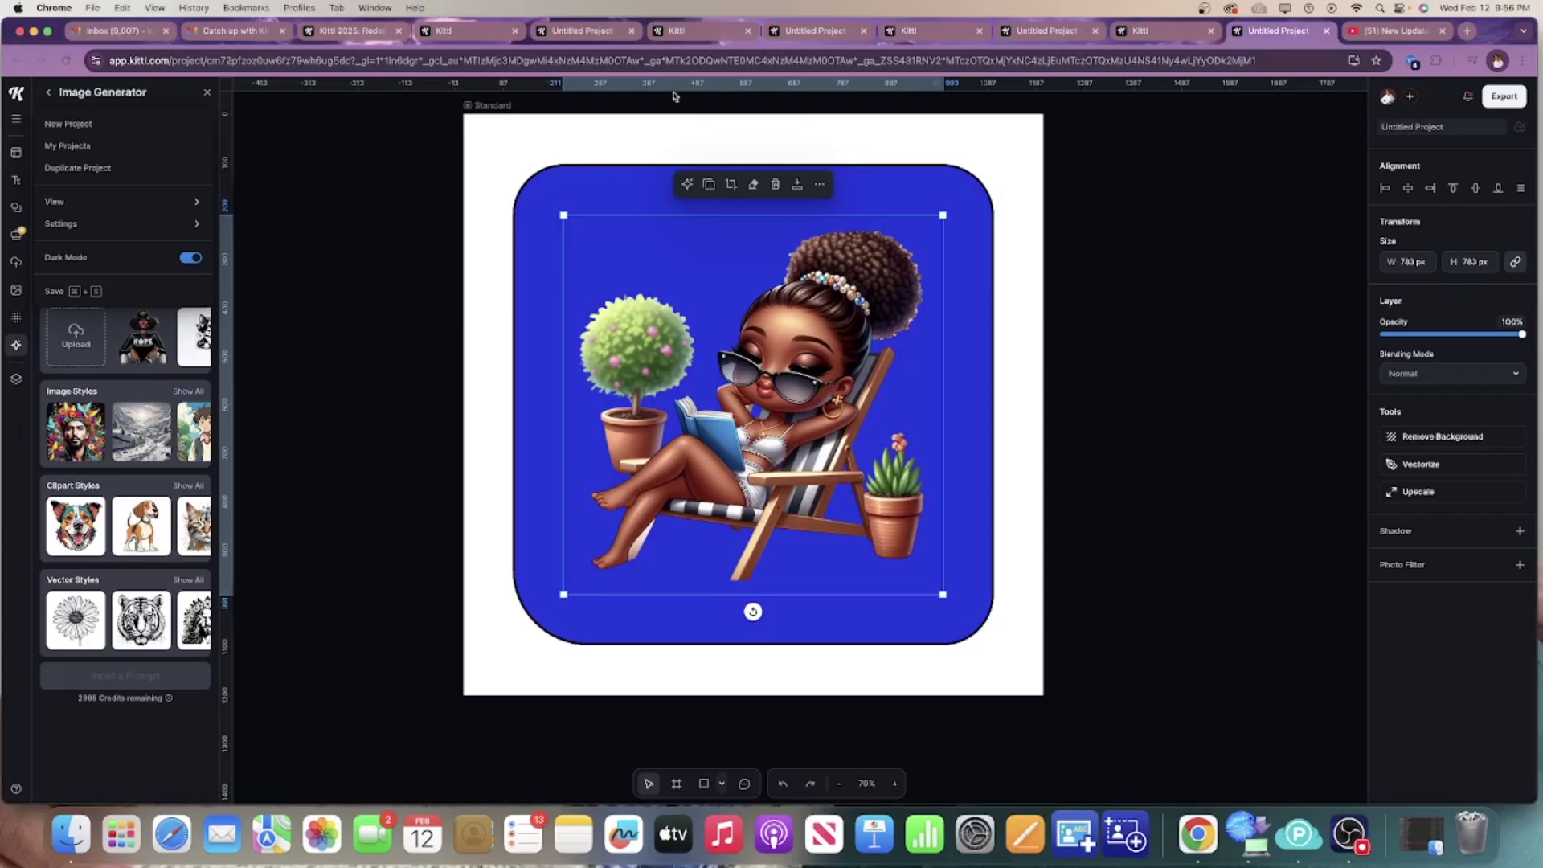
pyautogui.moveTo(677, 97); pyautogui.dragTo(679, 139)
pyautogui.moveTo(225, 351); pyautogui.dragTo(490, 368)
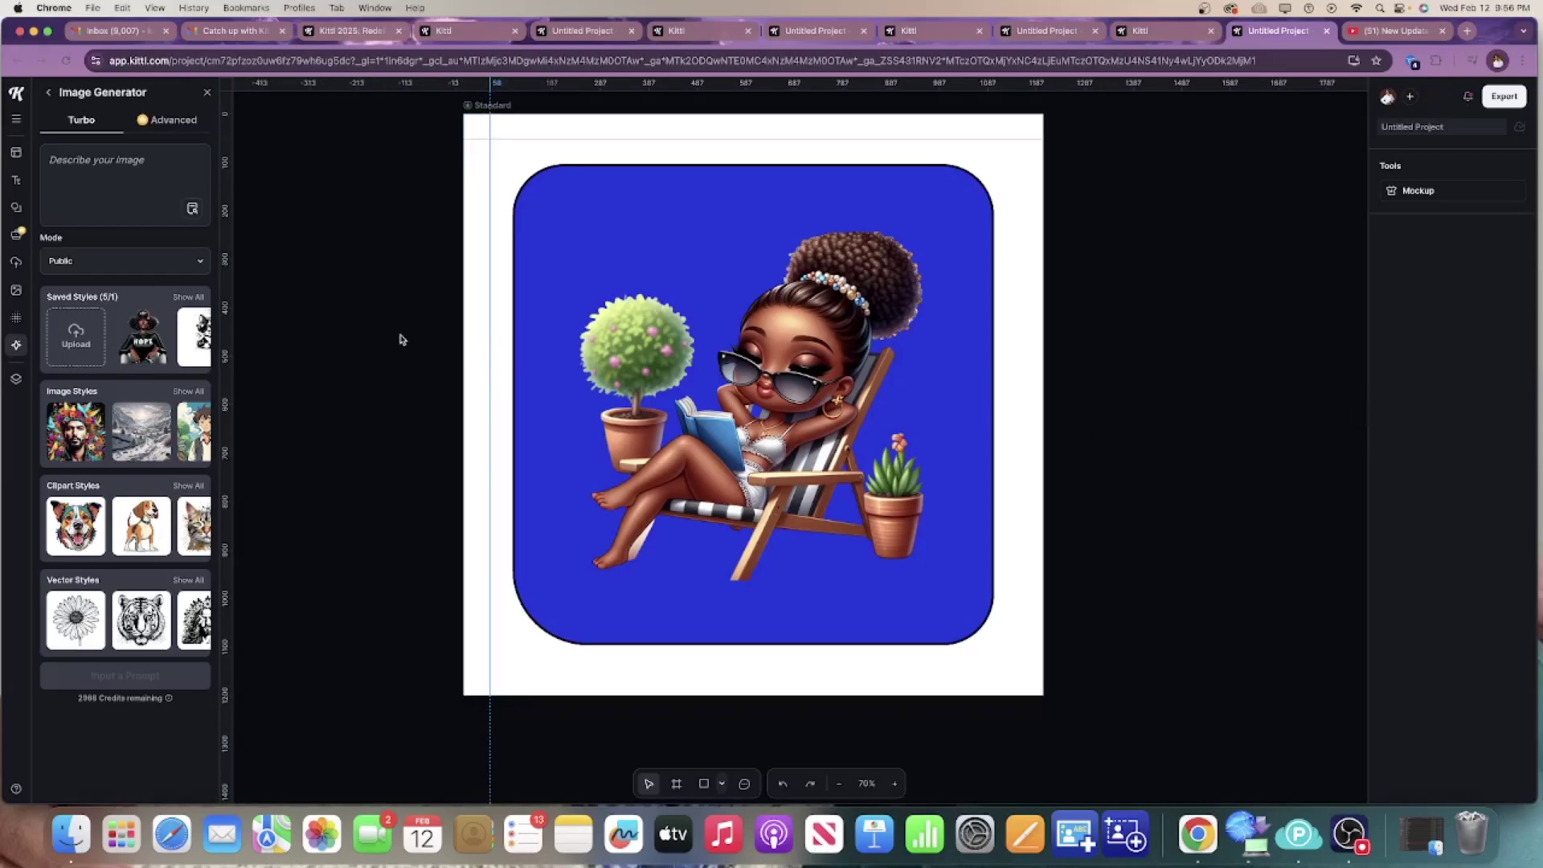
pyautogui.moveTo(222, 336); pyautogui.dragTo(1010, 420)
pyautogui.moveTo(708, 83); pyautogui.dragTo(707, 673)
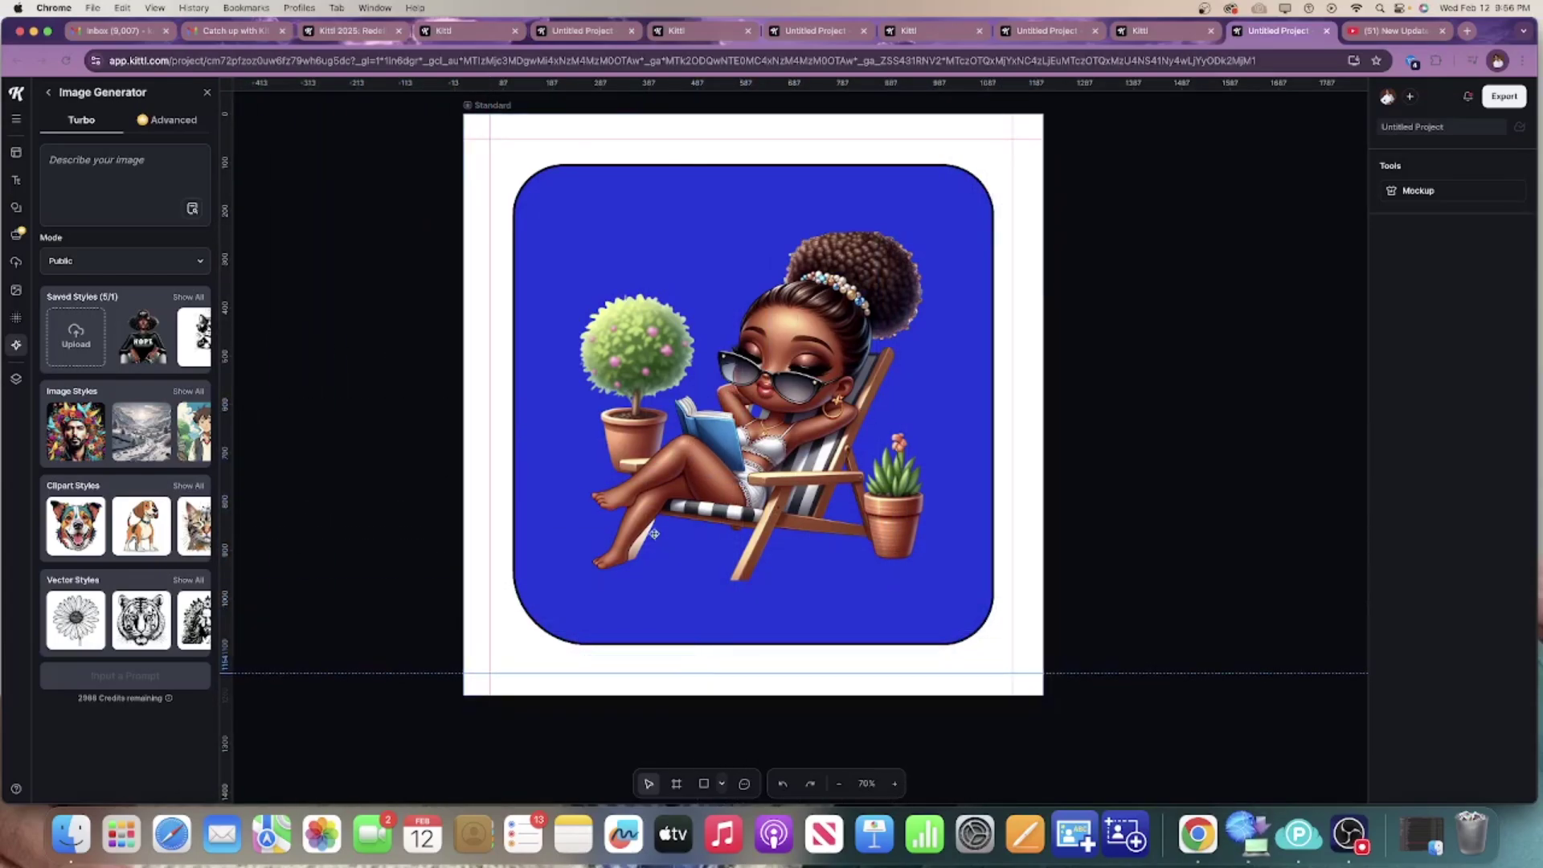
# Stretch the blue rounded square to the upper, left and right guides, to about 1079 by 1038 px.
pyautogui.click(583, 565)
pyautogui.moveTo(513, 165); pyautogui.dragTo(493, 139)
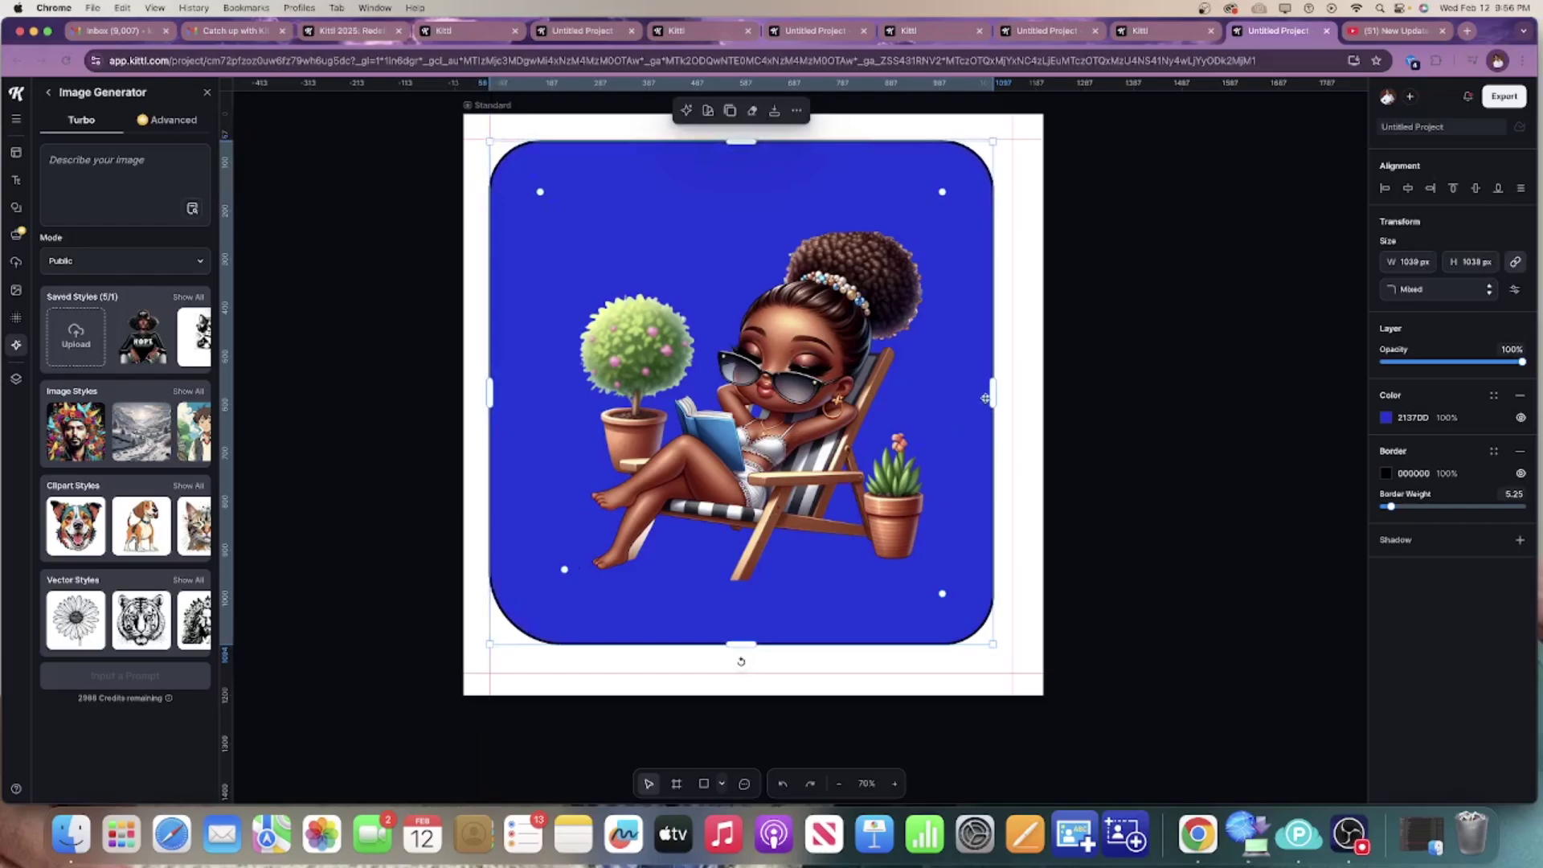
pyautogui.moveTo(993, 394); pyautogui.dragTo(1014, 399)
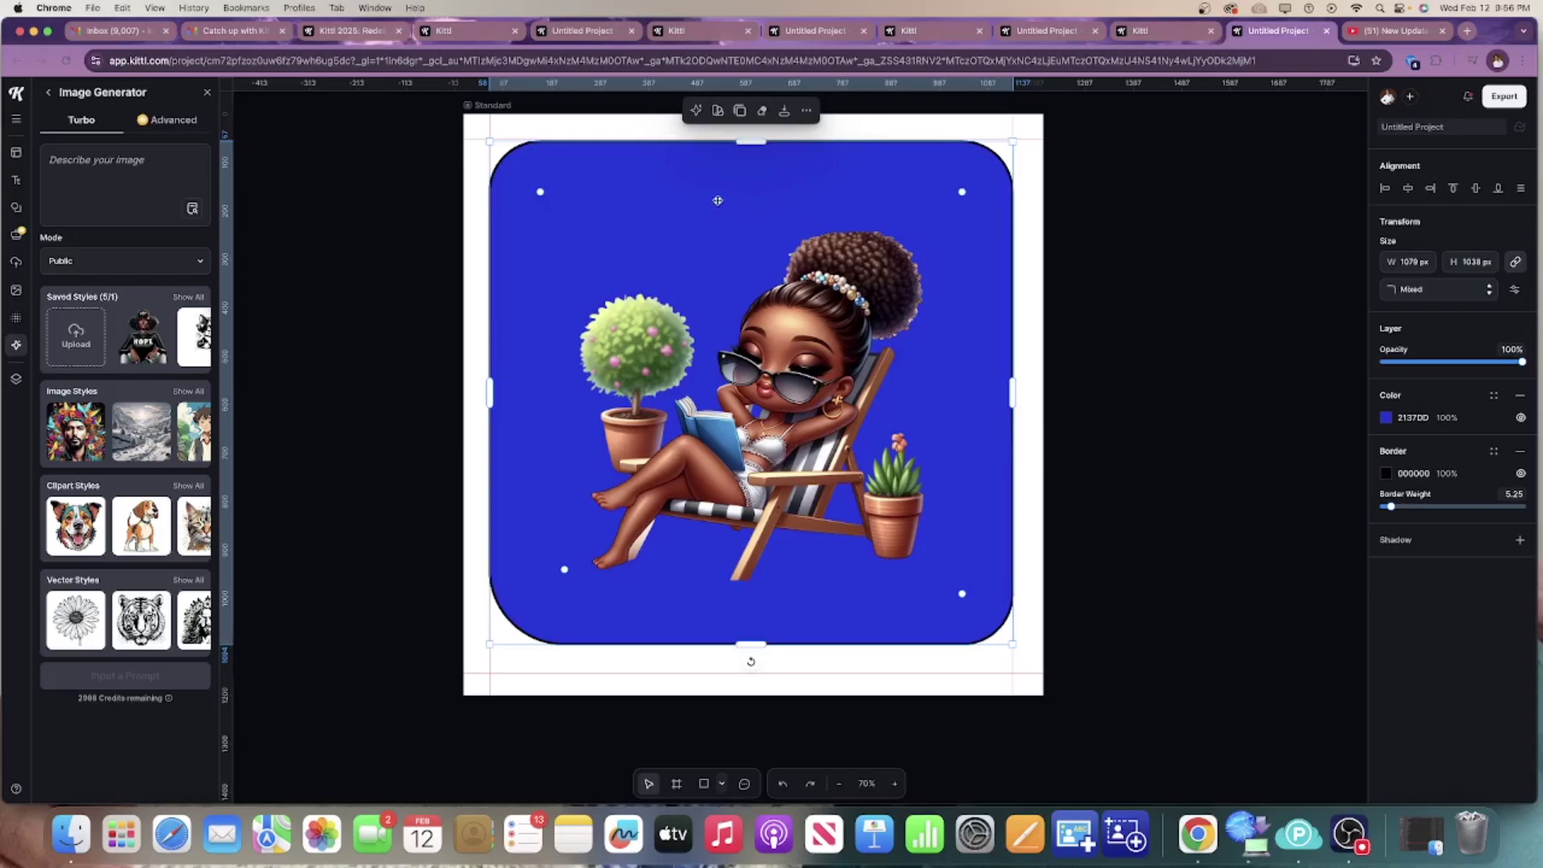
# Show the grid and use it to enlarge the lounging woman image to about 956 px square inside the blue shape.
pyautogui.click(17, 119)
pyautogui.click(389, 207)
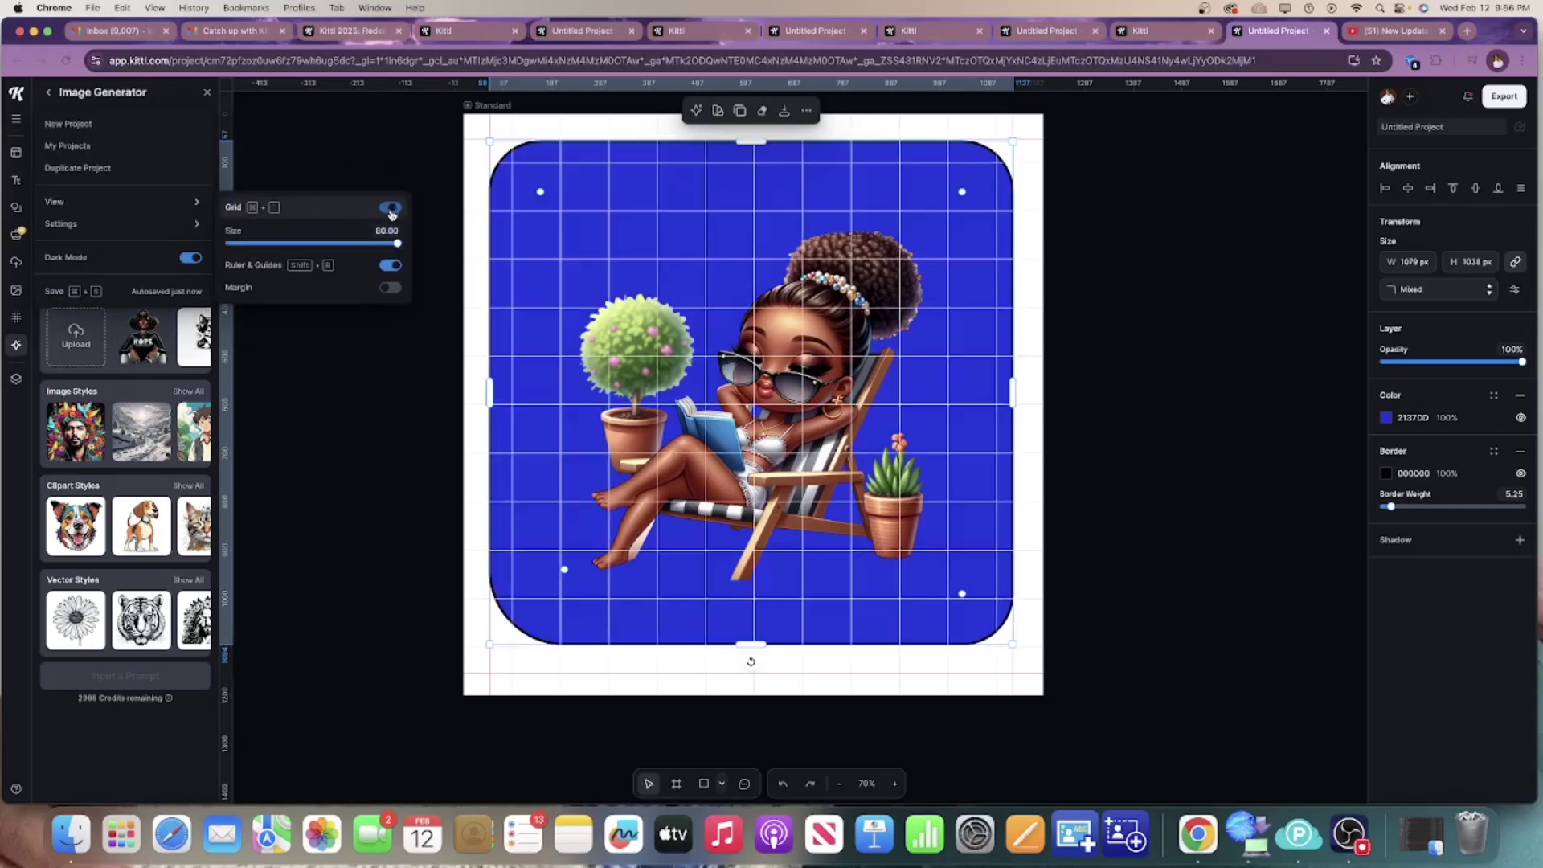
pyautogui.moveTo(816, 414); pyautogui.dragTo(804, 406)
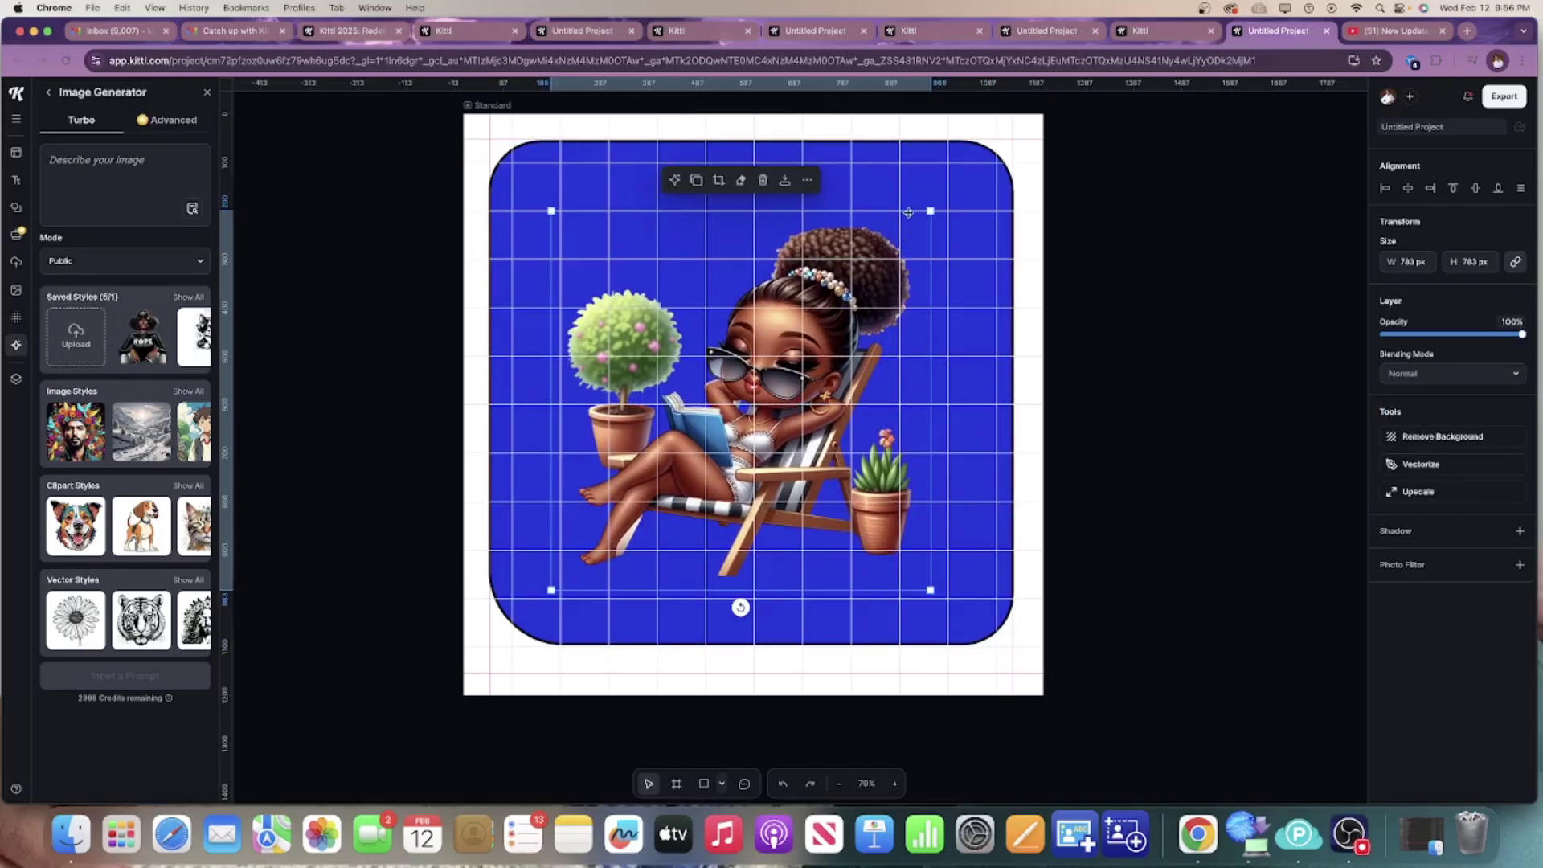
pyautogui.moveTo(932, 211); pyautogui.dragTo(979, 162)
pyautogui.moveTo(552, 591); pyautogui.dragTo(509, 624)
# Hide the grid and switch on the artboard margin.
pyautogui.click(16, 118)
pyautogui.moveTo(81, 202)
pyautogui.click(391, 207)
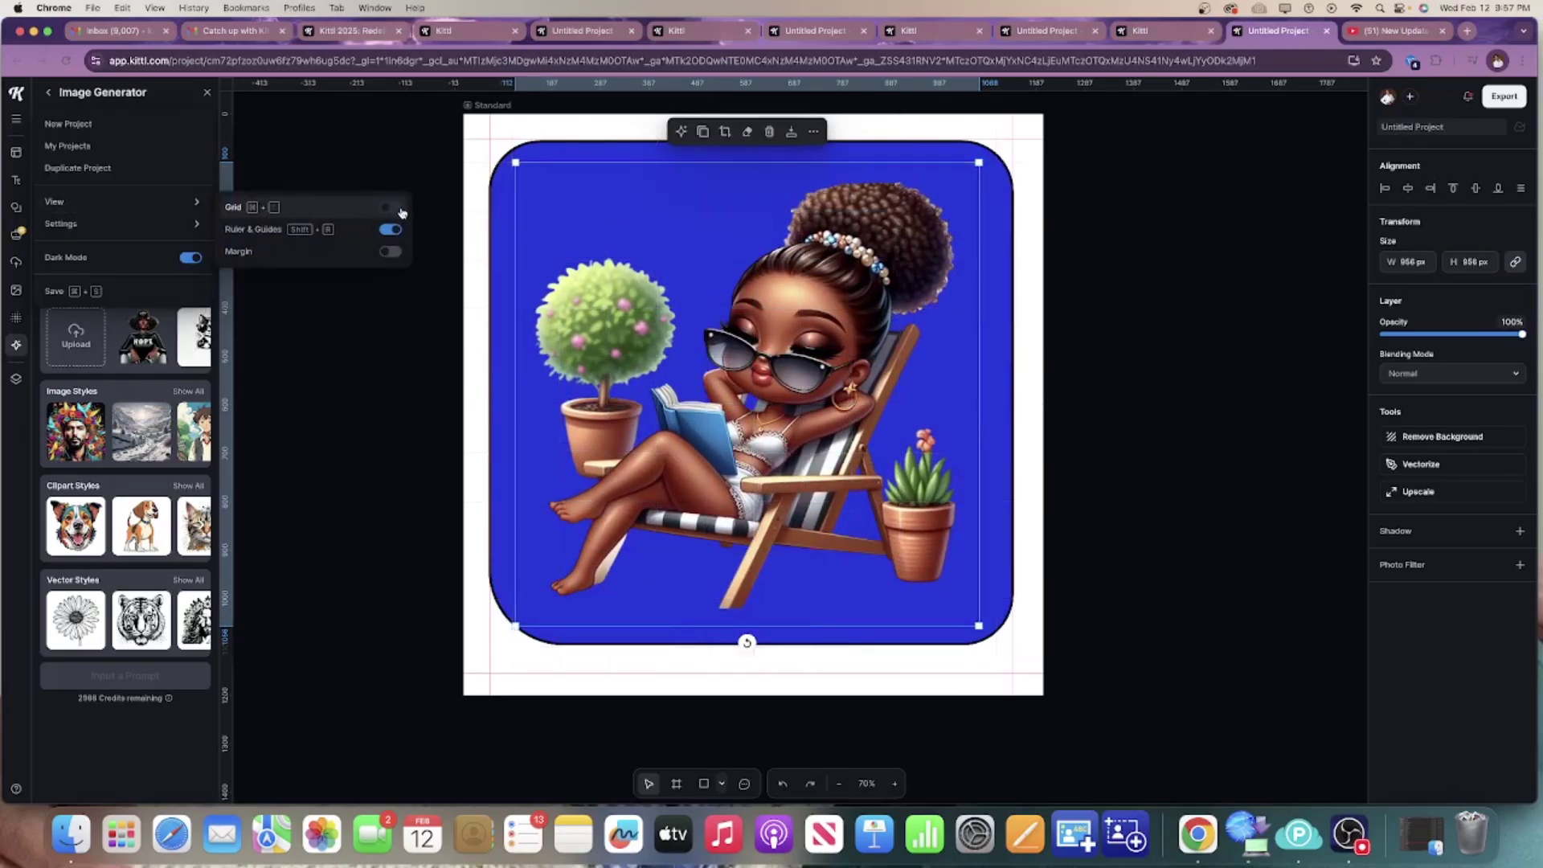
pyautogui.click(392, 253)
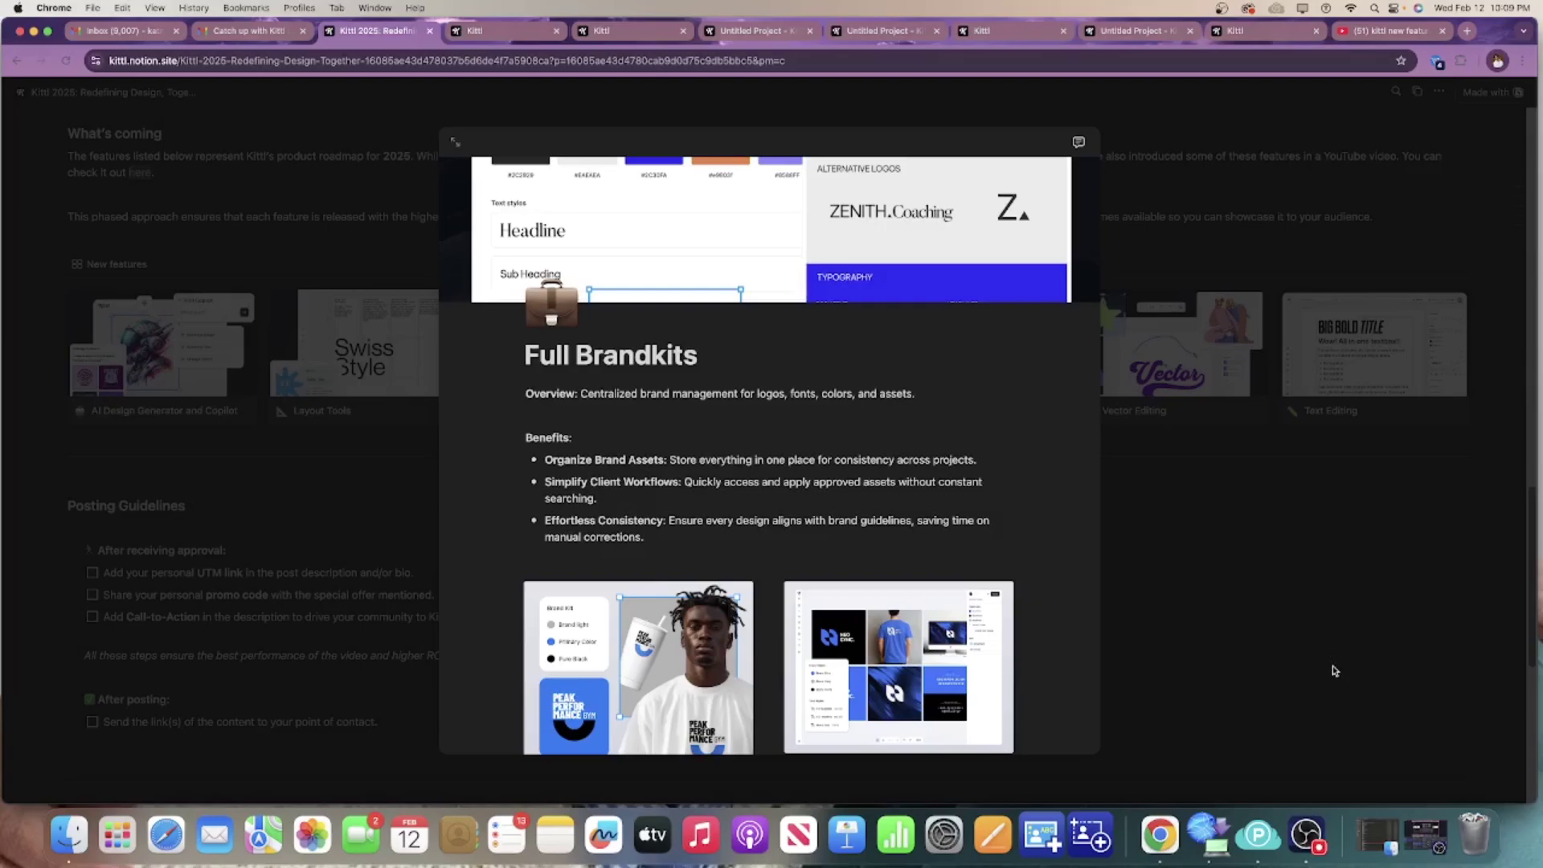
pyautogui.scroll(-5, 1069, 641)
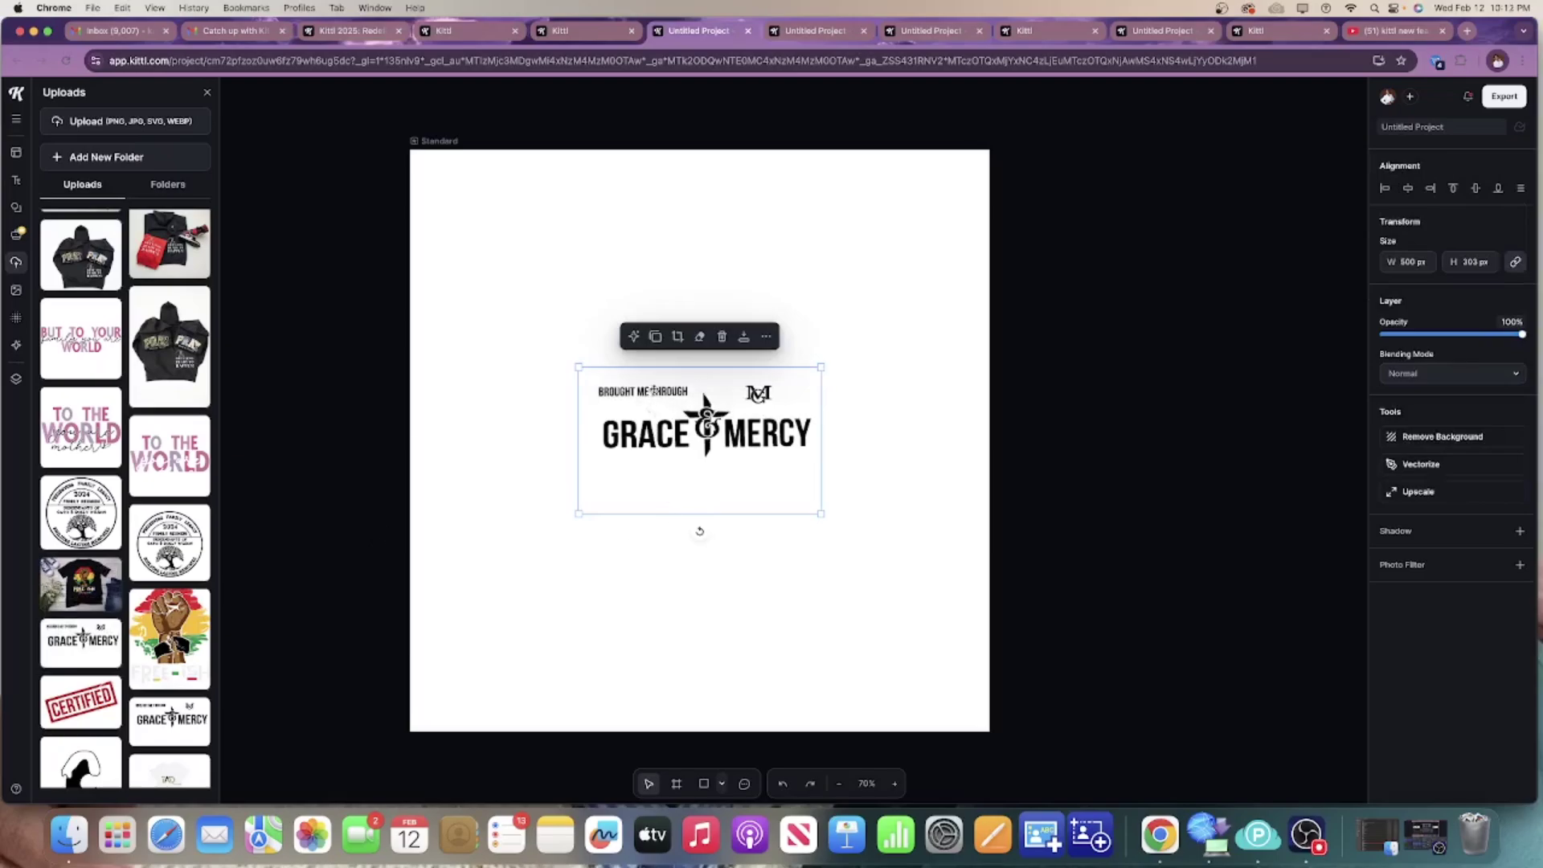
# Erase the BROUGHT ME THROUGH line and small monogram above GRACE & MERCY, and enlarge the logo image to about 731 by 443 px.
pyautogui.click(699, 336)
pyautogui.moveTo(595, 391)
pyautogui.mouseDown()
pyautogui.moveTo(772, 391)
pyautogui.moveTo(751, 397)
pyautogui.mouseUp()
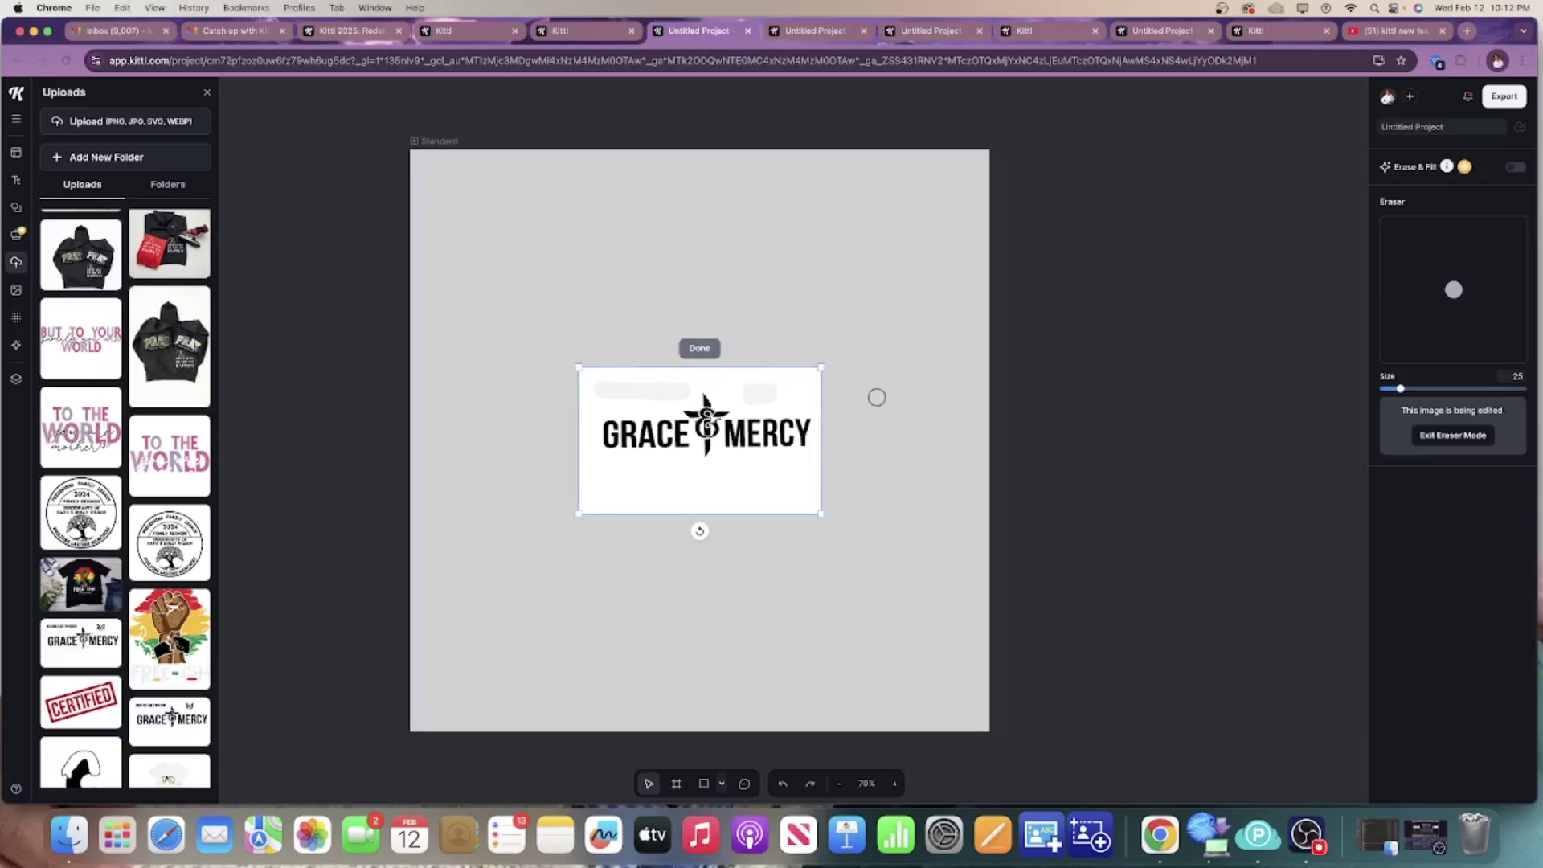
pyautogui.click(715, 354)
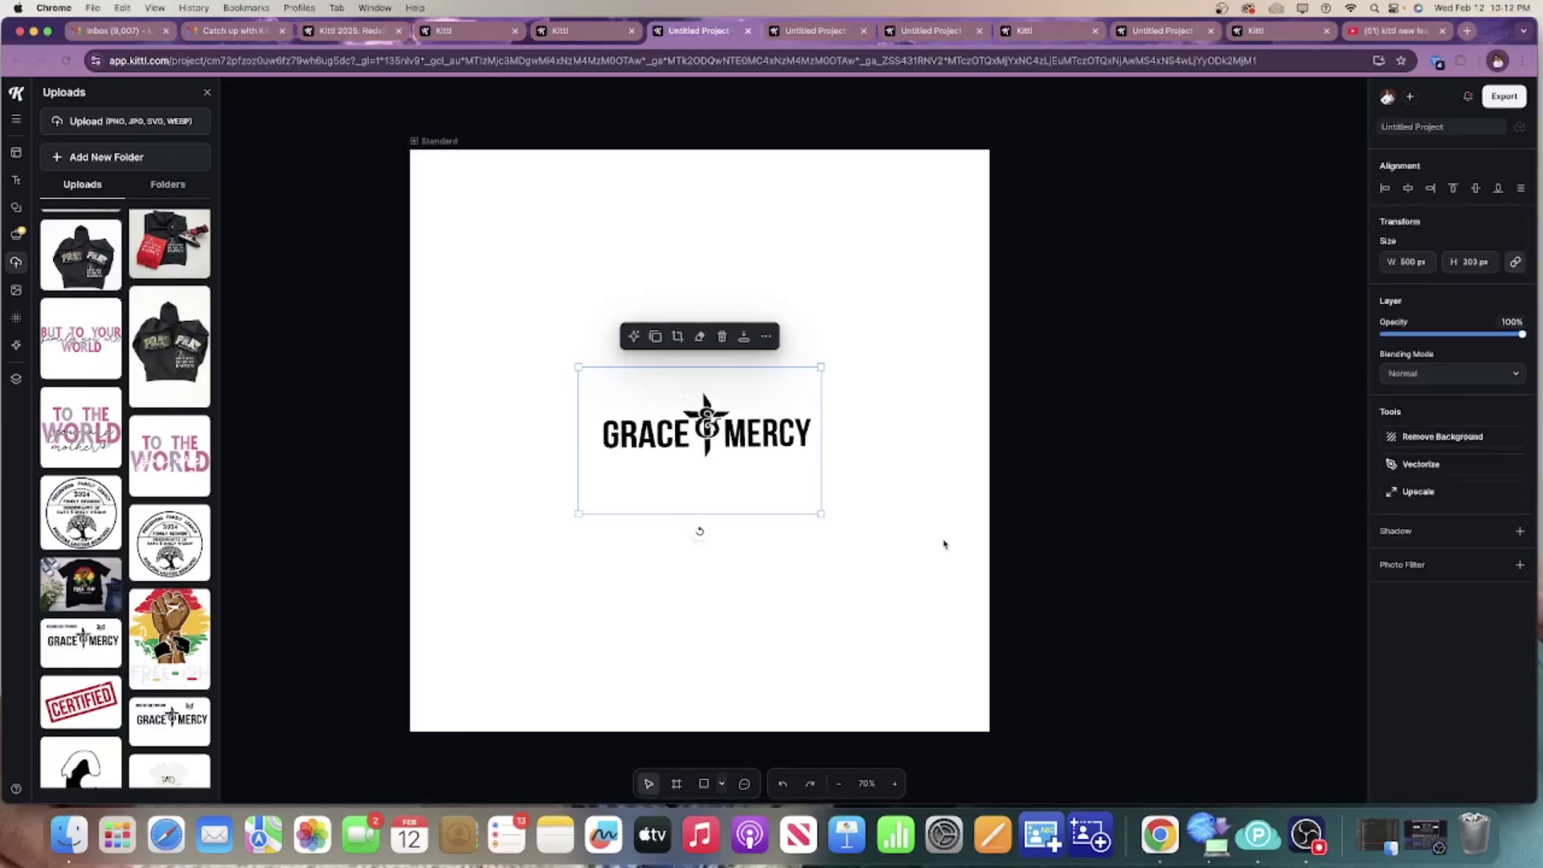
pyautogui.moveTo(734, 461); pyautogui.dragTo(713, 460)
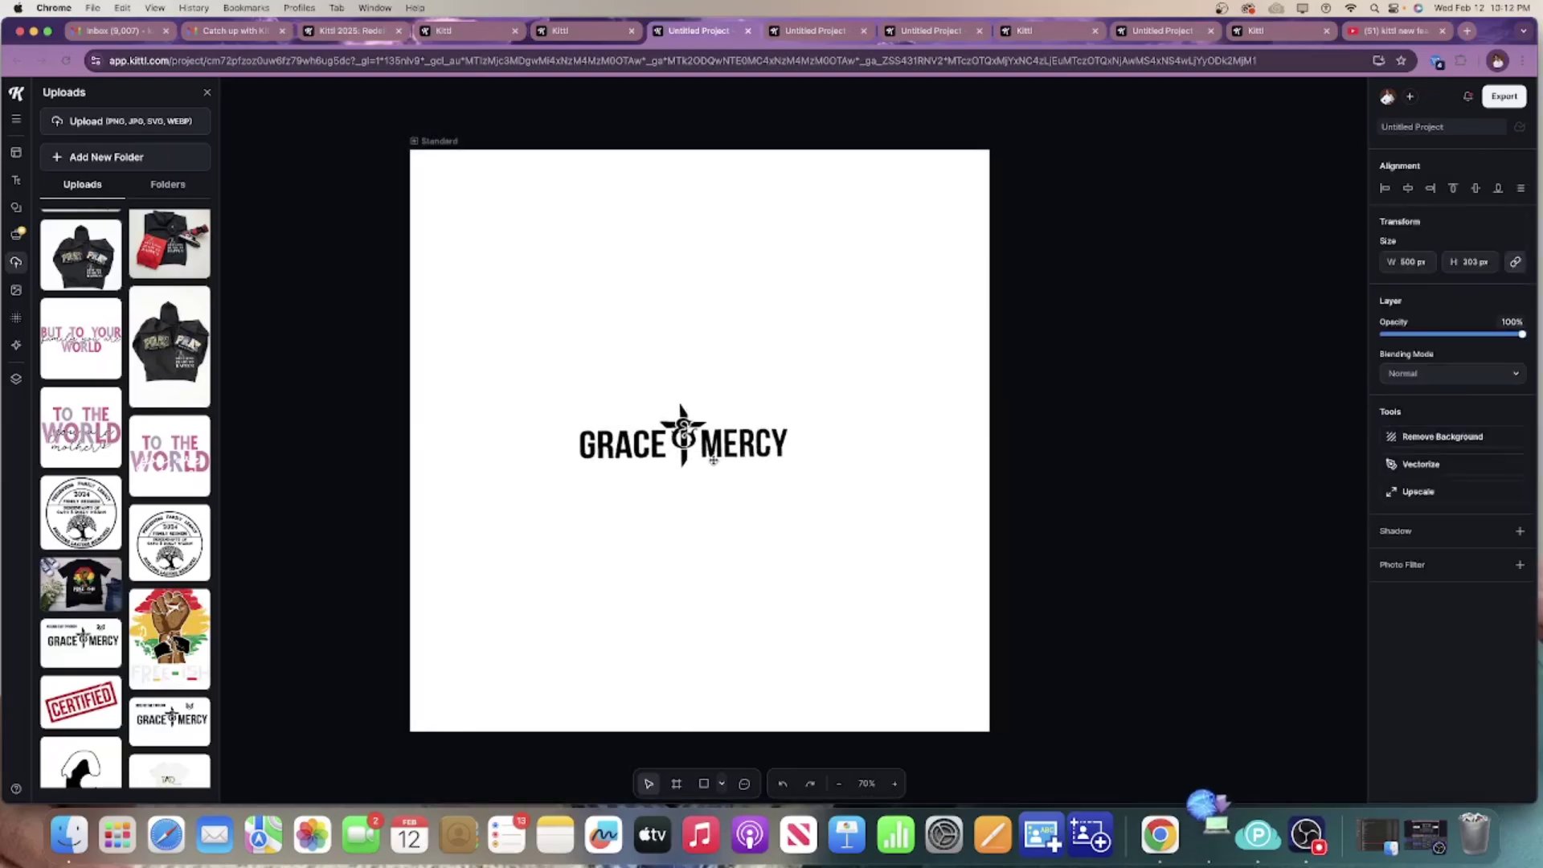
pyautogui.moveTo(811, 520); pyautogui.dragTo(777, 536)
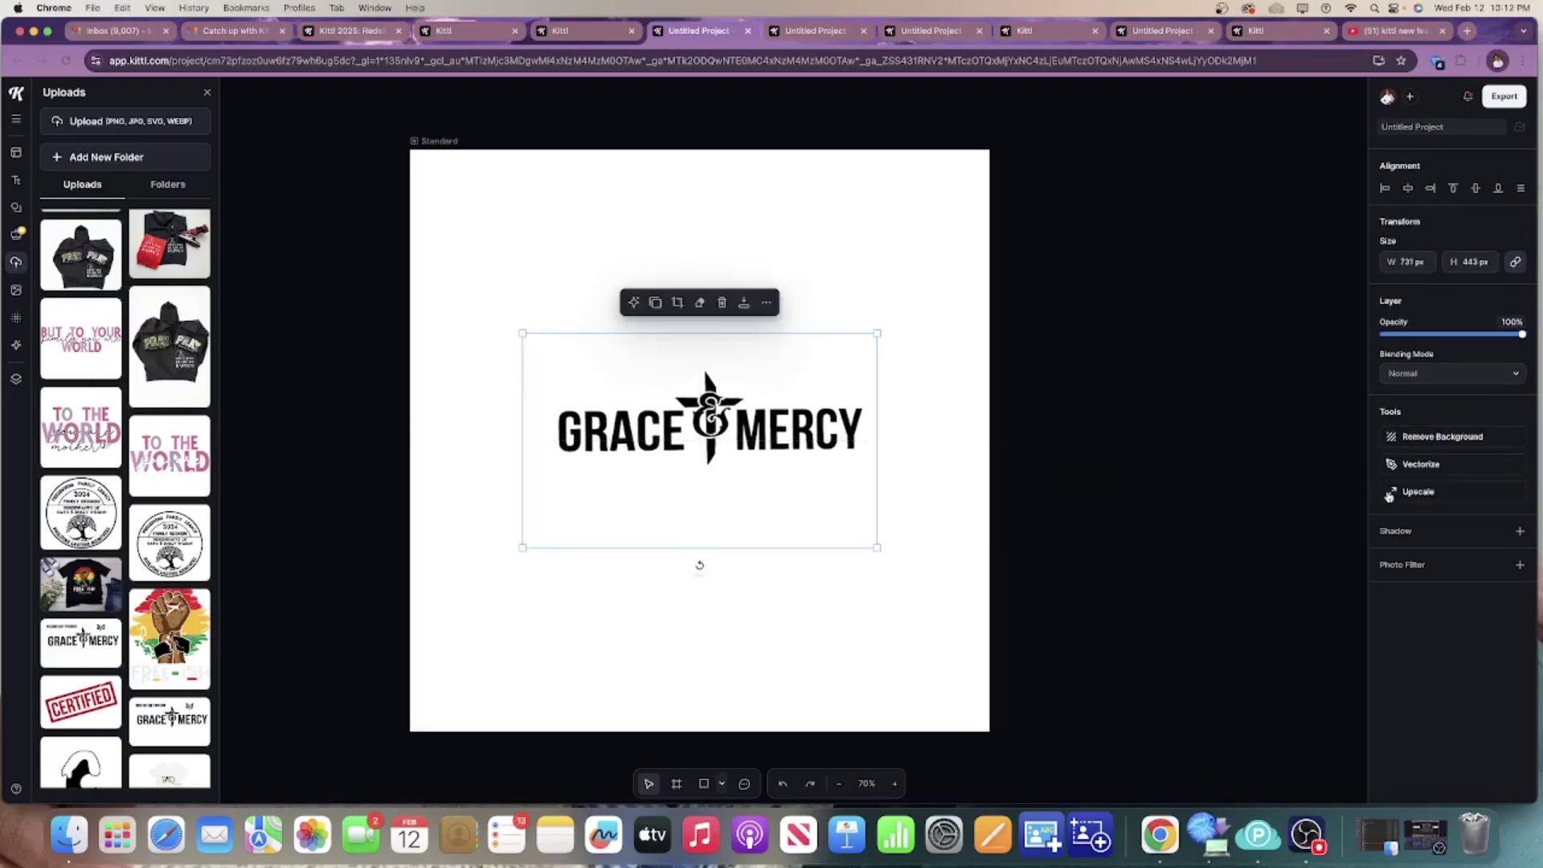
# Open the project's mockup view and place the enlarged GRACE & MERCY design on the chest of the white T-shirt.
pyautogui.click(826, 335)
pyautogui.click(1404, 279)
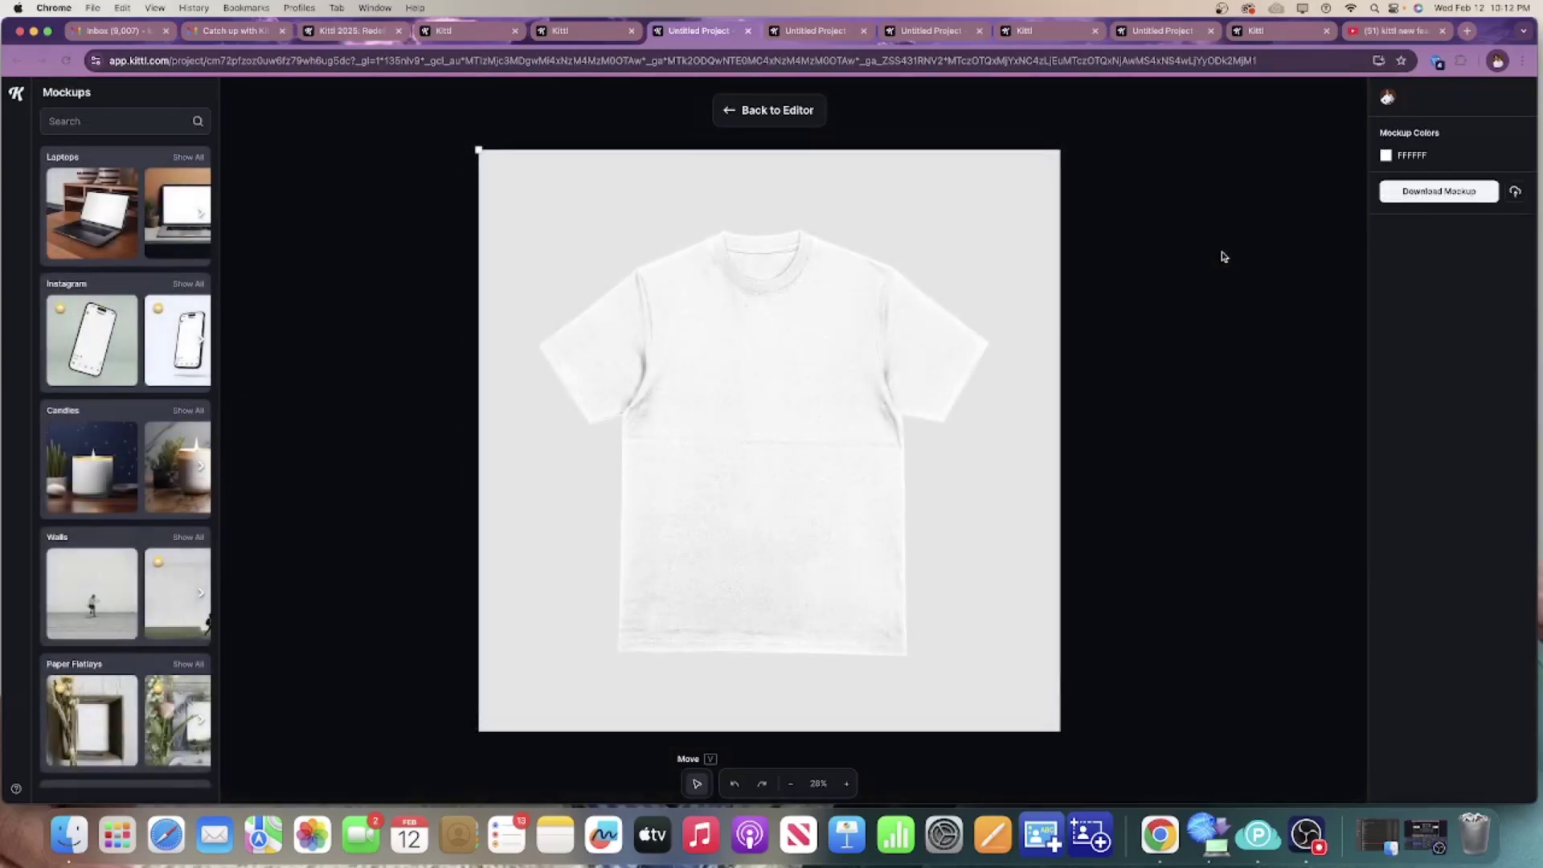
pyautogui.click(814, 425)
pyautogui.moveTo(829, 385); pyautogui.dragTo(1043, 291)
pyautogui.moveTo(886, 356); pyautogui.dragTo(805, 375)
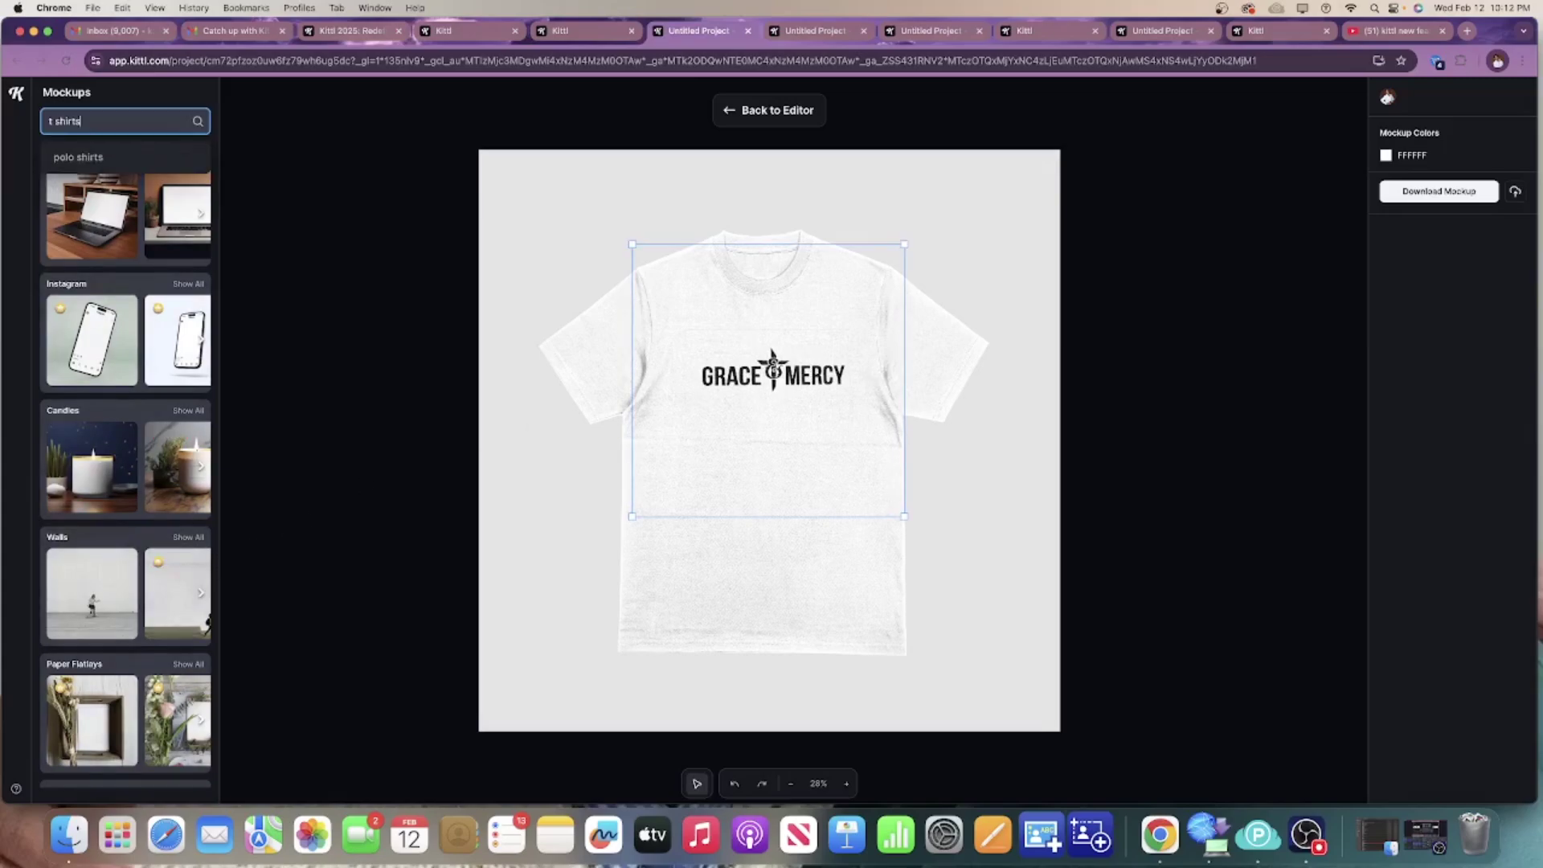
# Search the mockups for "t shirts" and browse the T-Shirts category.
pyautogui.click(91, 121)
pyautogui.write('t shirts')
pyautogui.press('Return')
pyautogui.click(98, 165)
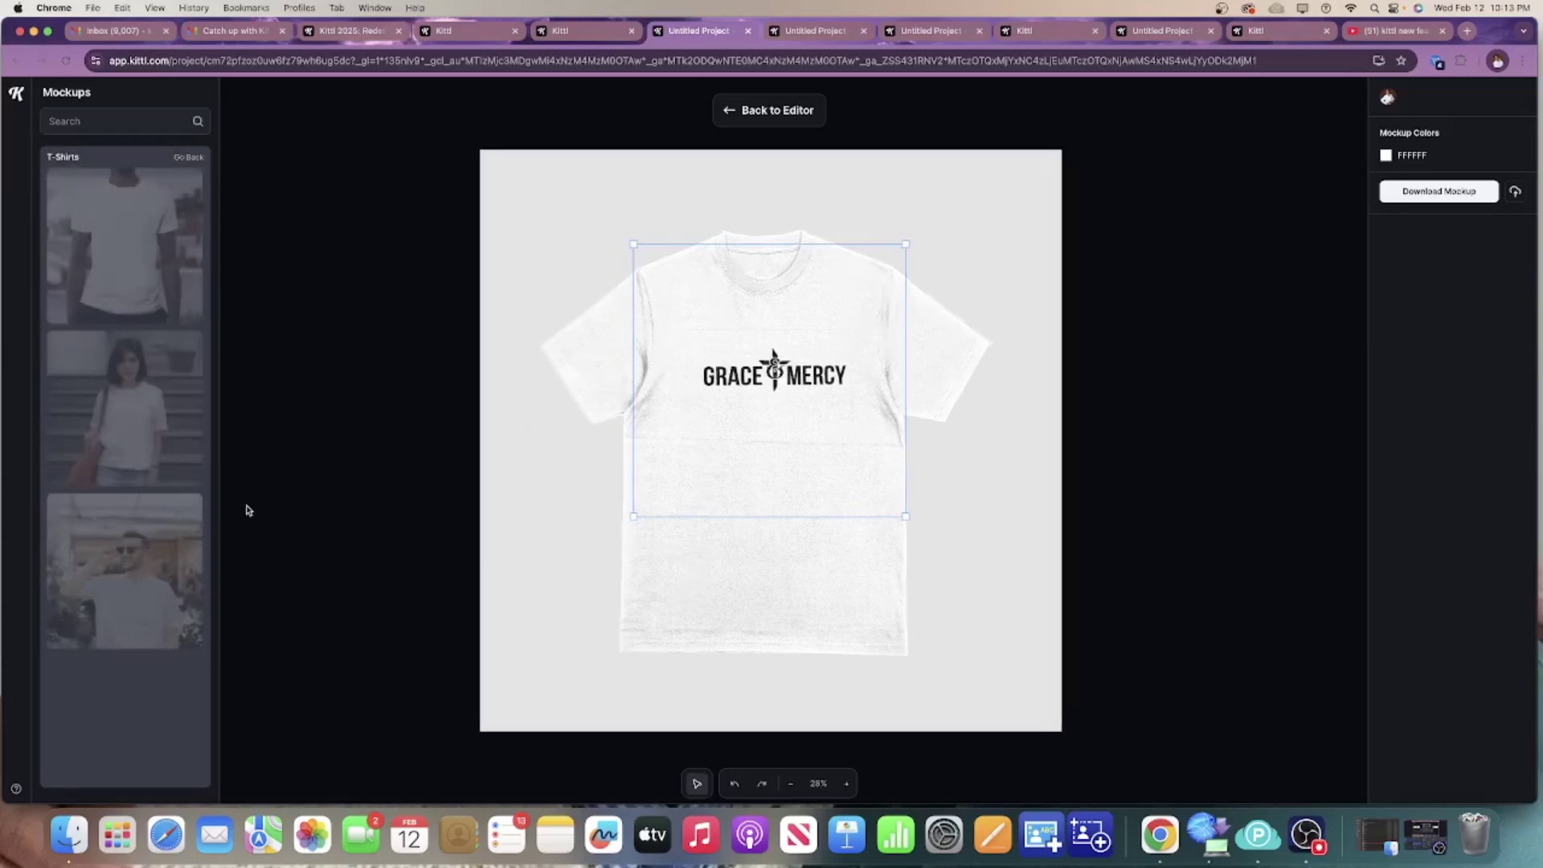
pyautogui.scroll(-10, 155, 500)
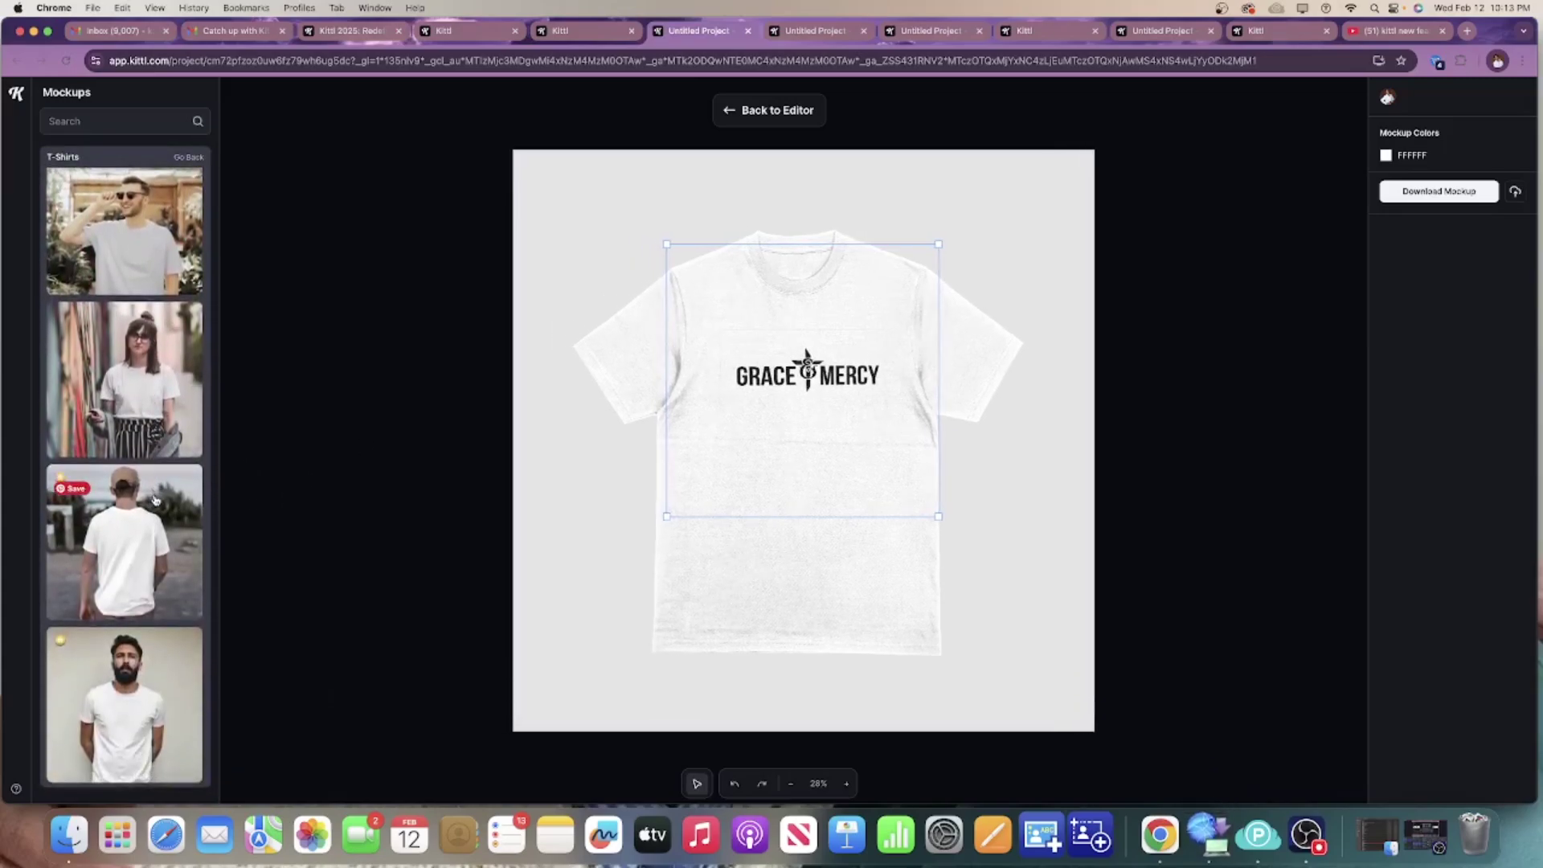
pyautogui.scroll(-15, 155, 500)
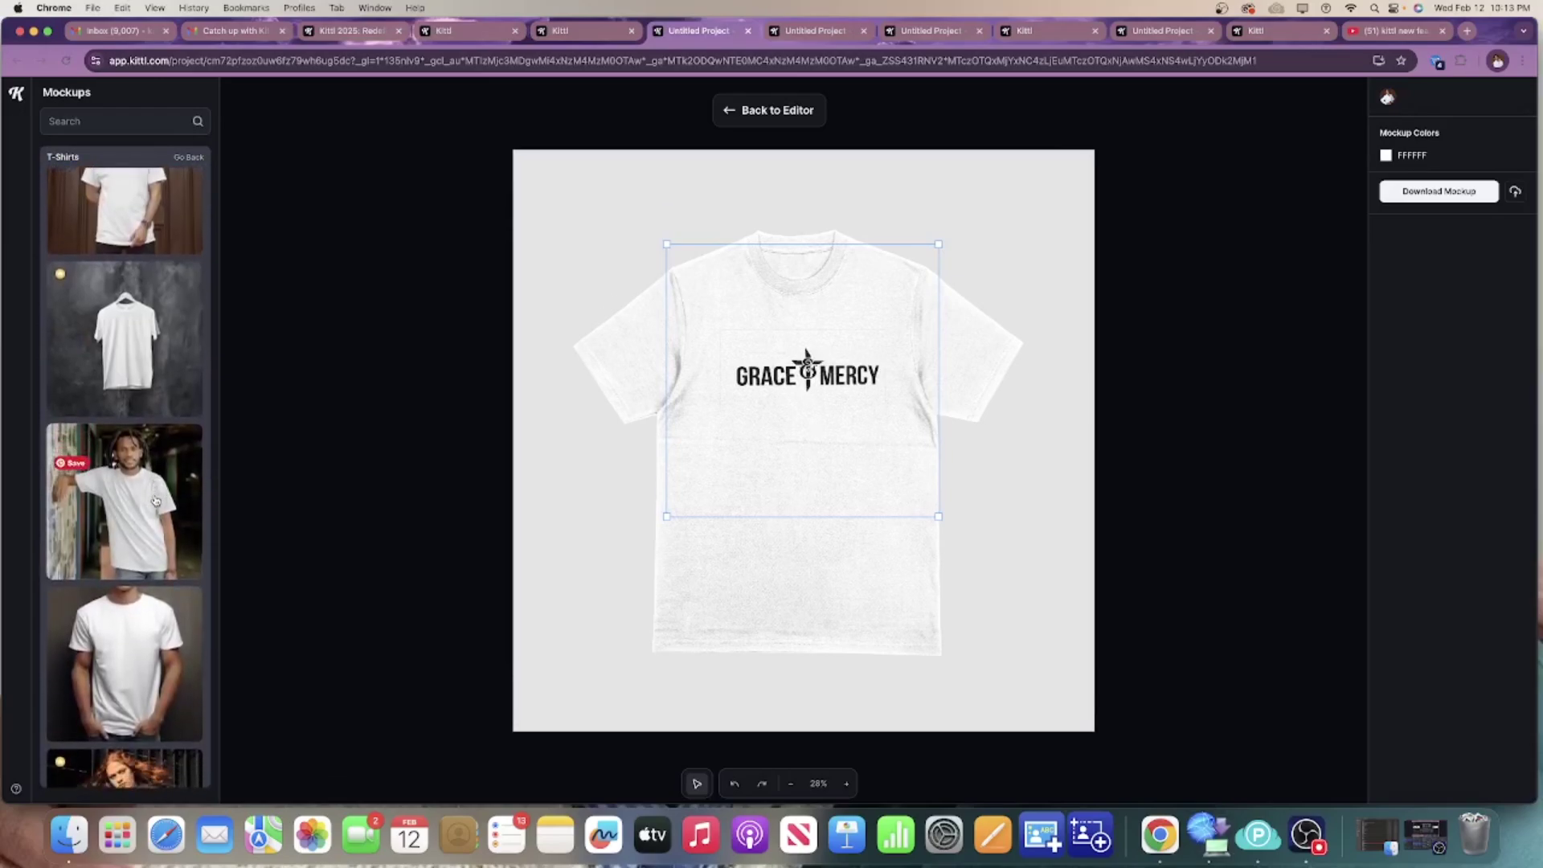
# Apply the mockup of the man leaning on a papered wall, and enlarge the design across his T-shirt's chest.
pyautogui.click(143, 484)
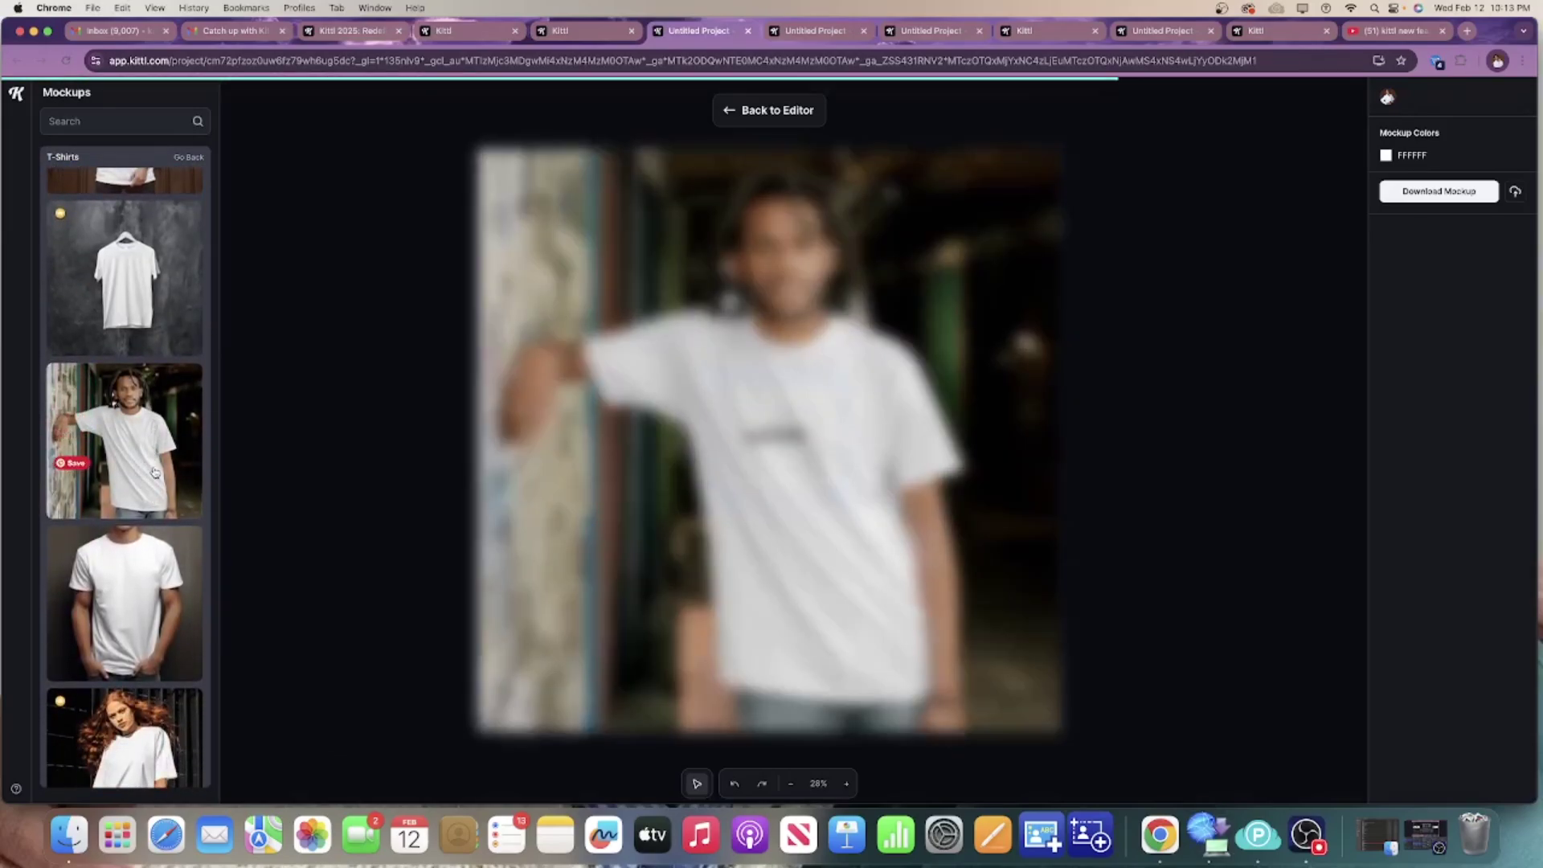
pyautogui.moveTo(842, 502); pyautogui.dragTo(1057, 728)
pyautogui.moveTo(862, 525); pyautogui.dragTo(810, 459)
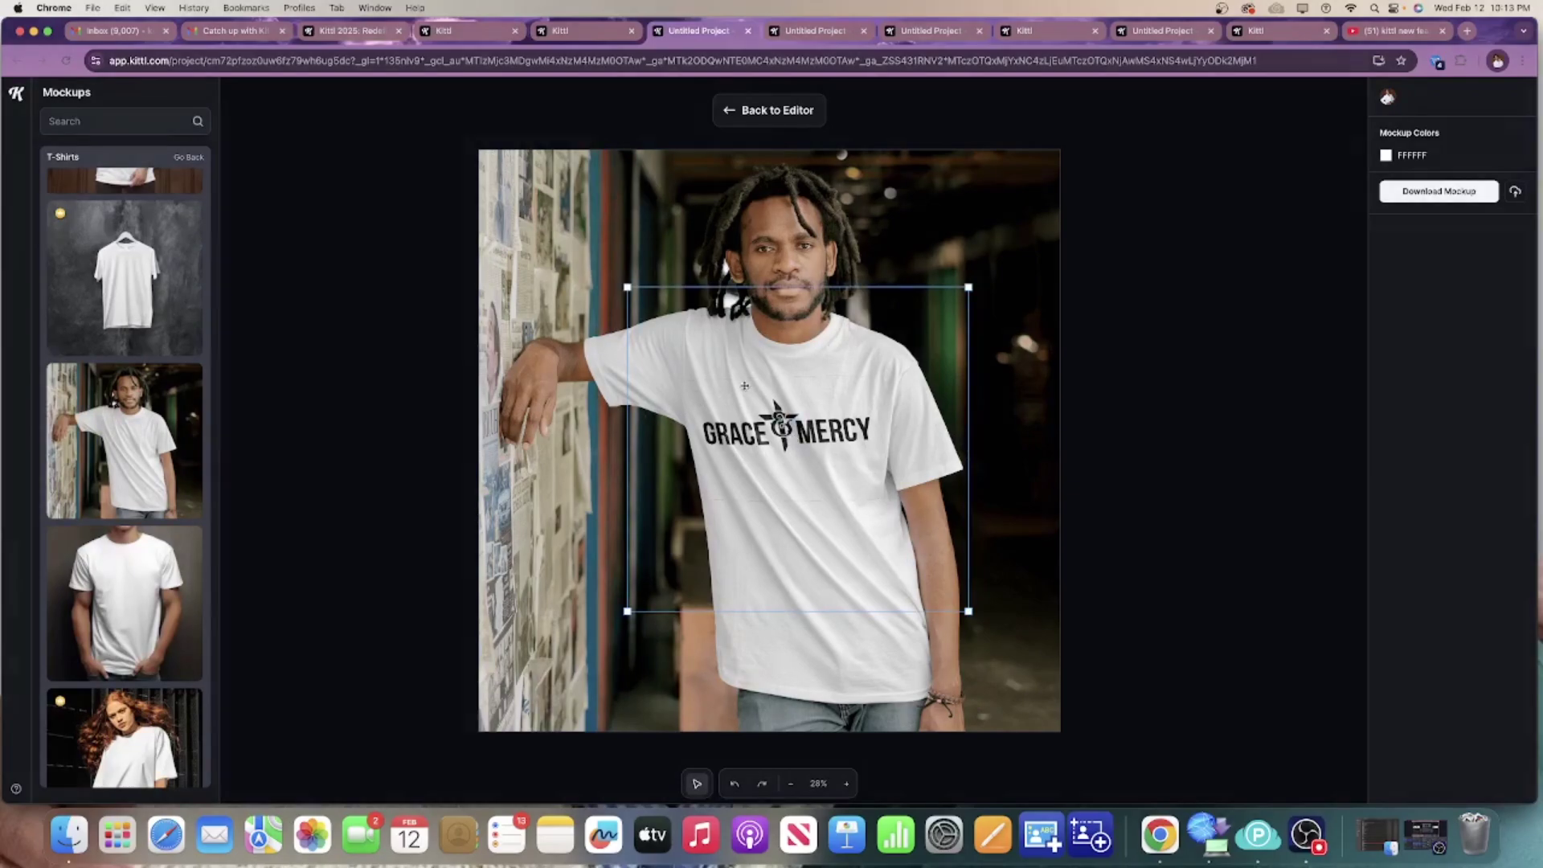
# Place the design on the T-shirt mockup of the man with hands in his pockets, and switch to the woman with a backpack.
pyautogui.click(80, 562)
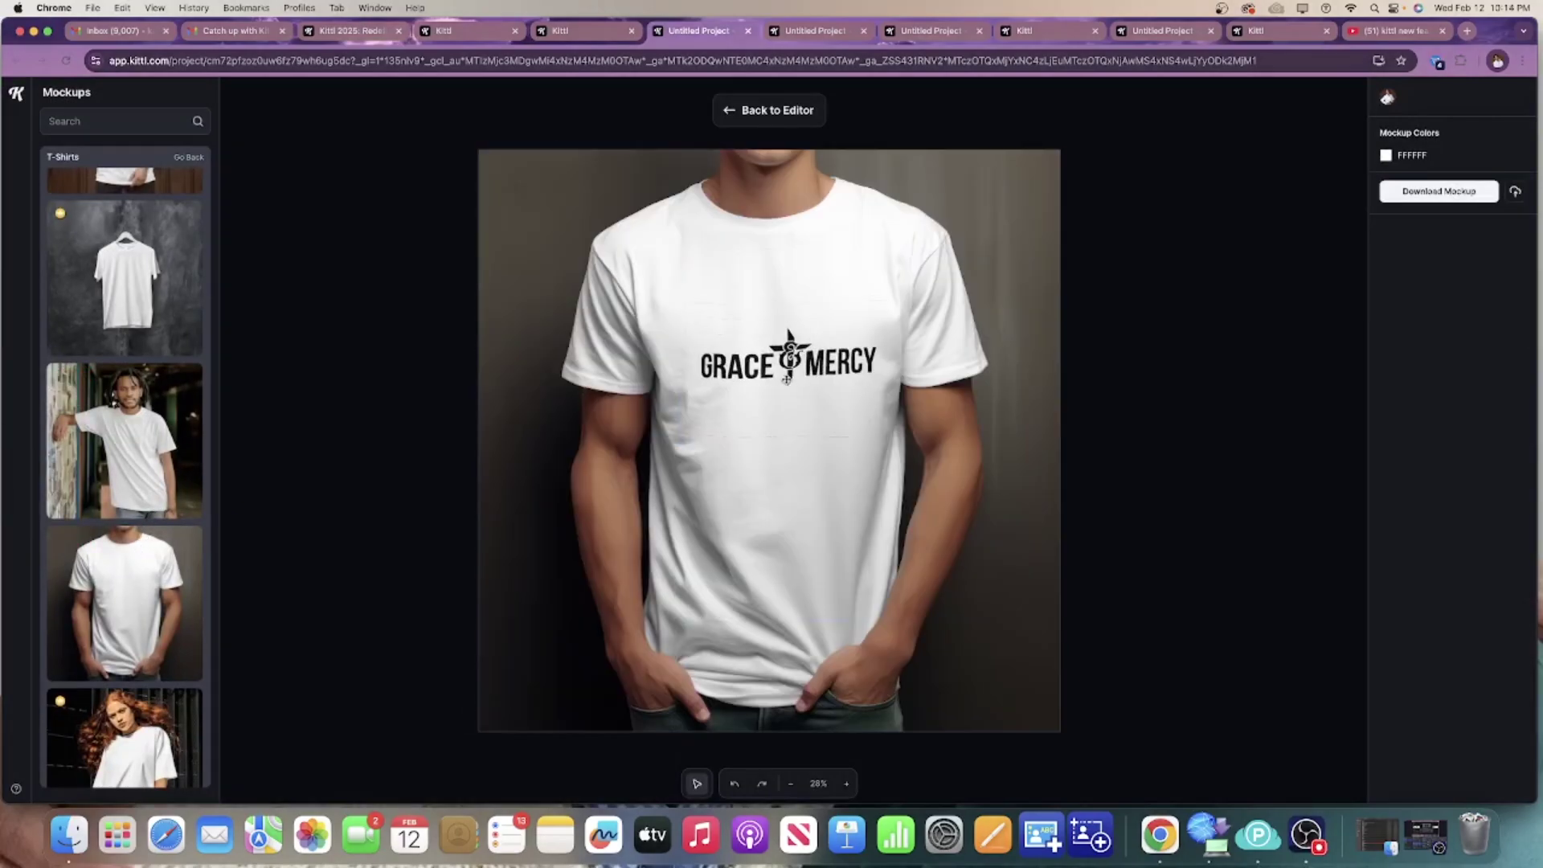
pyautogui.click(737, 445)
pyautogui.scroll(-10, 73, 377)
pyautogui.click(72, 378)
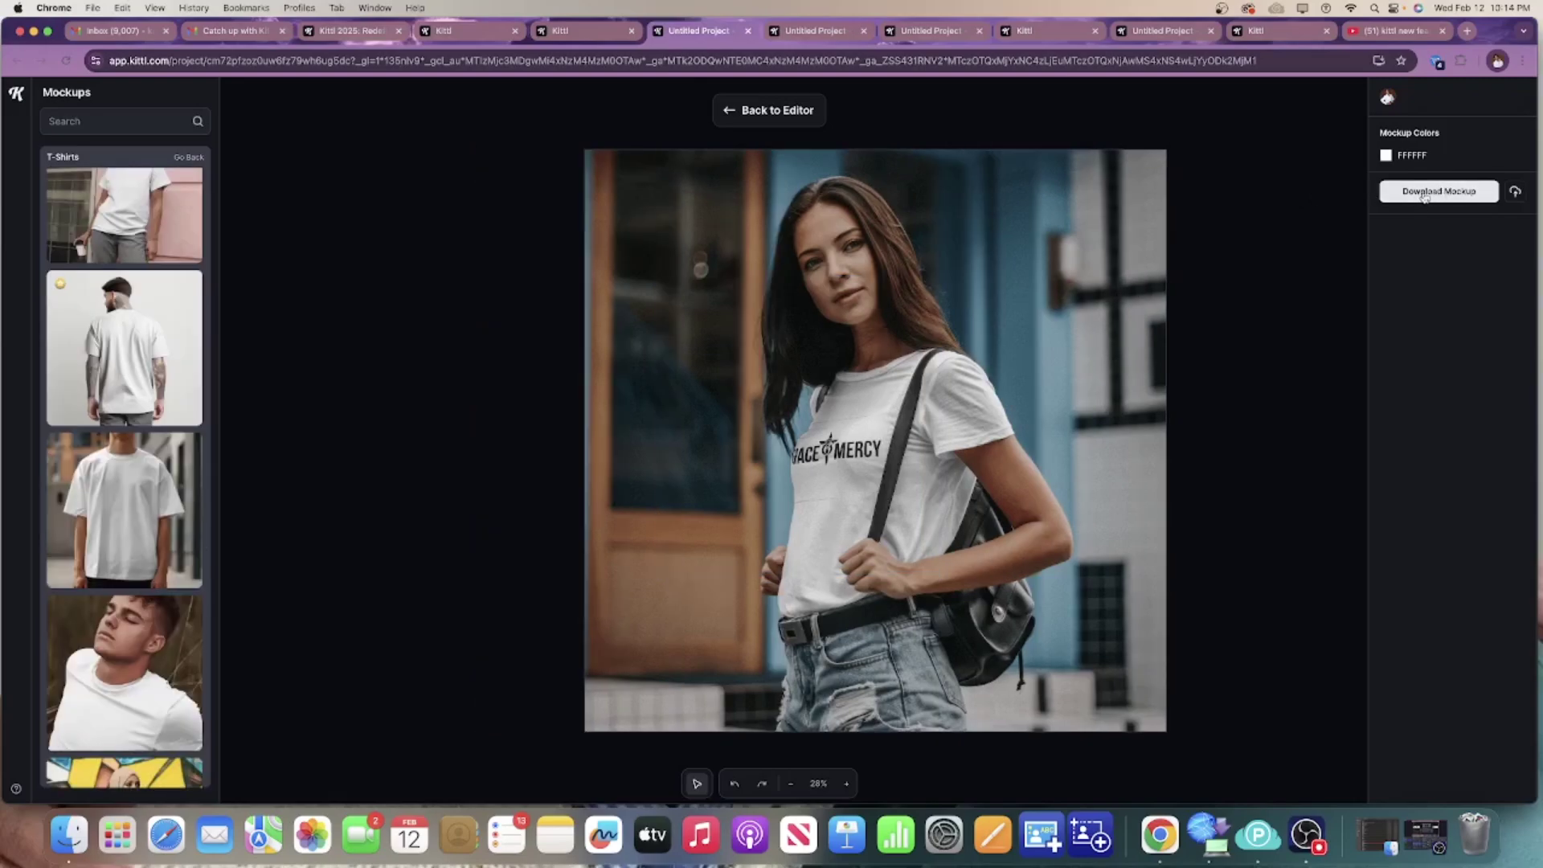
# Recolour the backpack woman's T-shirt to near-black 150202, and try a lighter shade.
pyautogui.click(1385, 155)
pyautogui.click(1351, 318)
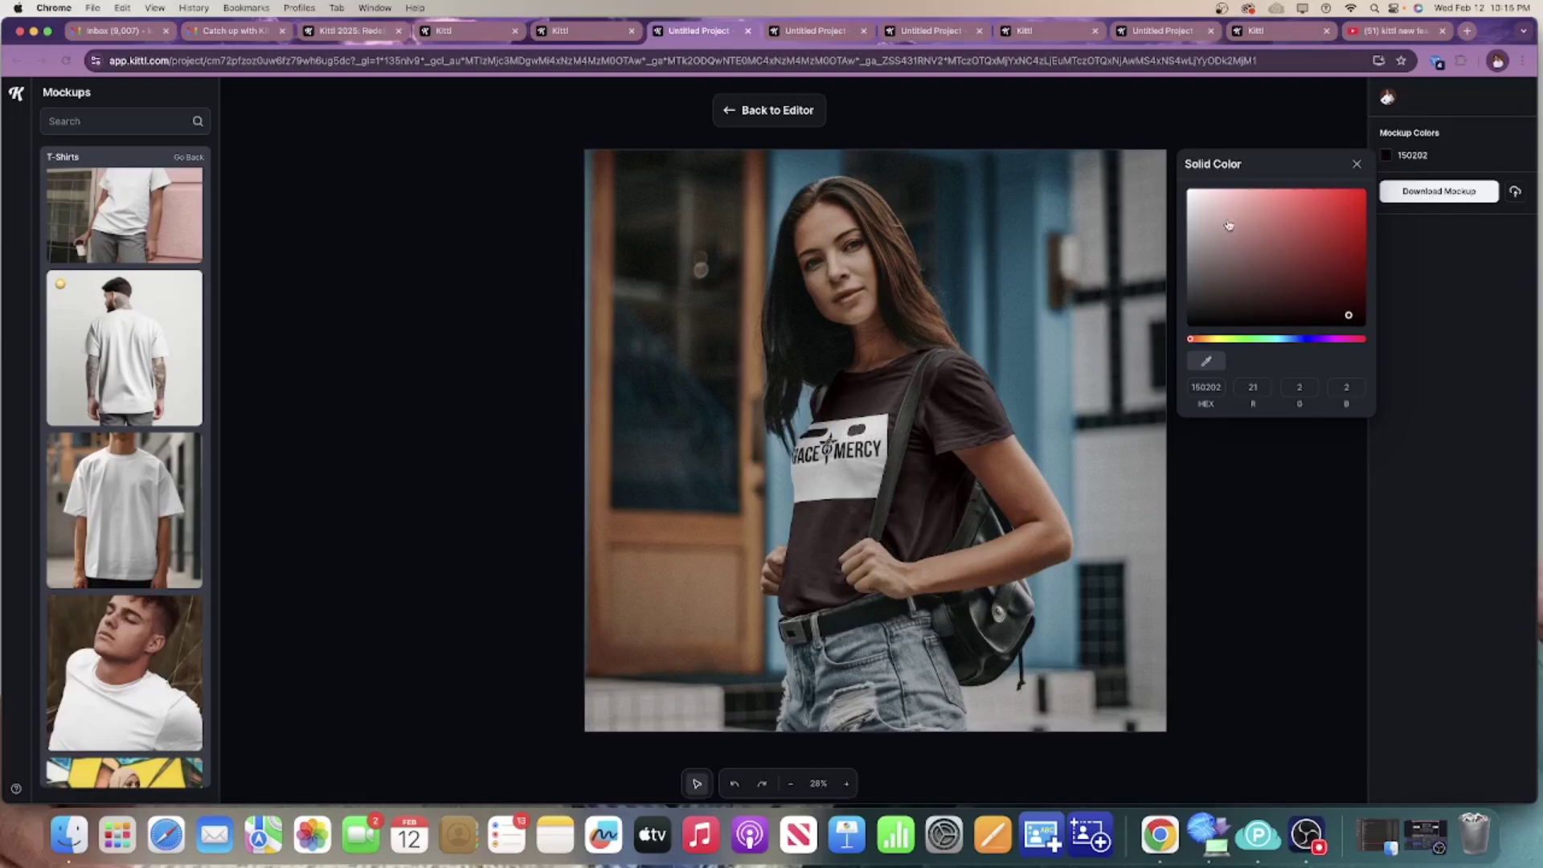
pyautogui.moveTo(1350, 319); pyautogui.dragTo(1295, 303)
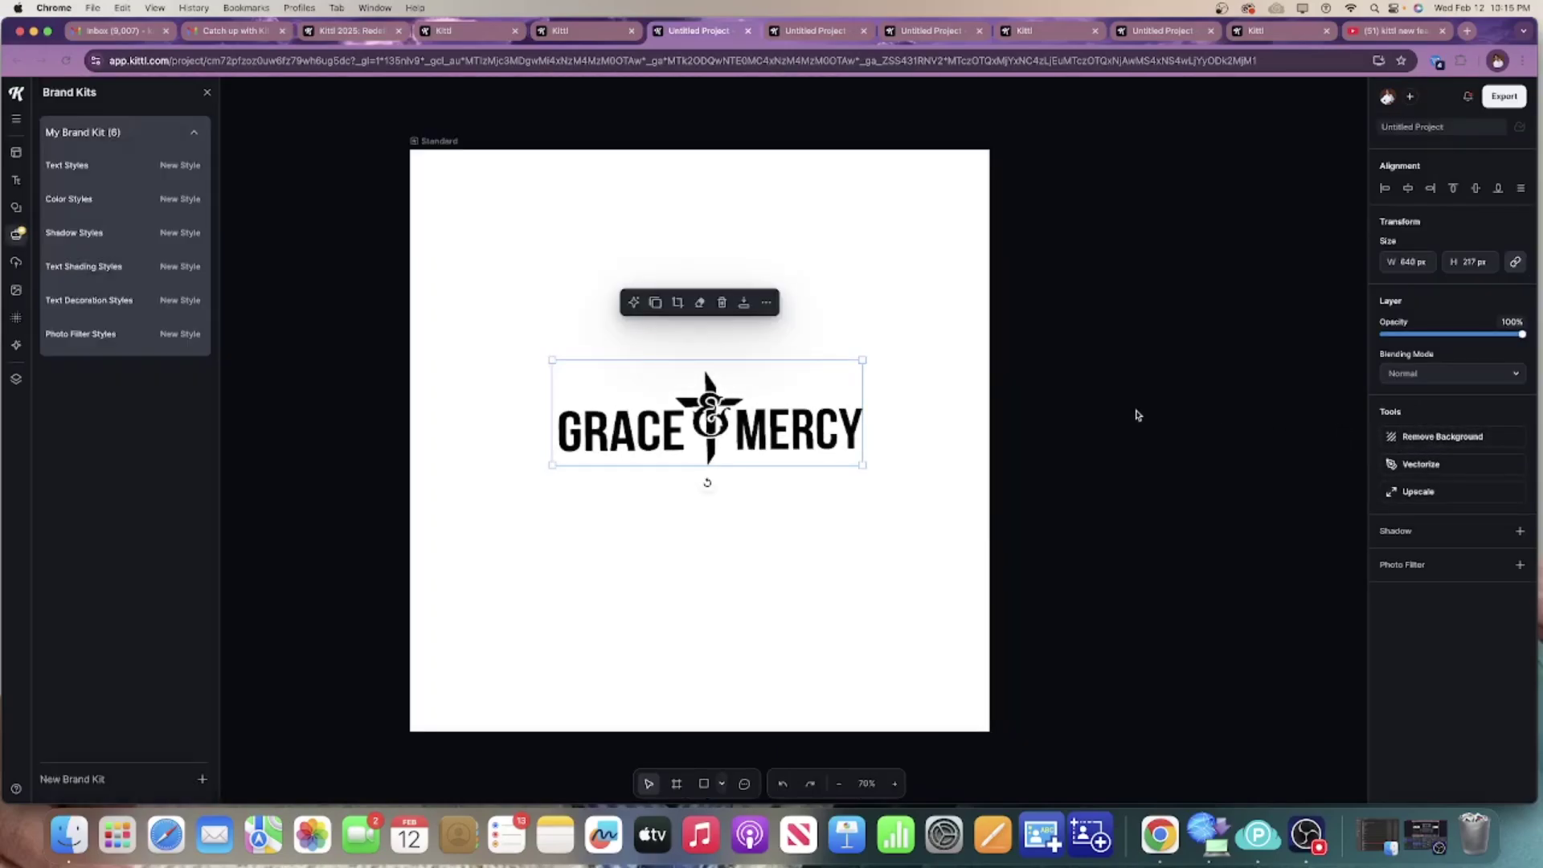
# Reopen the backpack woman mockup, recolour her T-shirt to 714D4D and place the cropped GRACE & MERCY logo on its chest.
pyautogui.click(1264, 390)
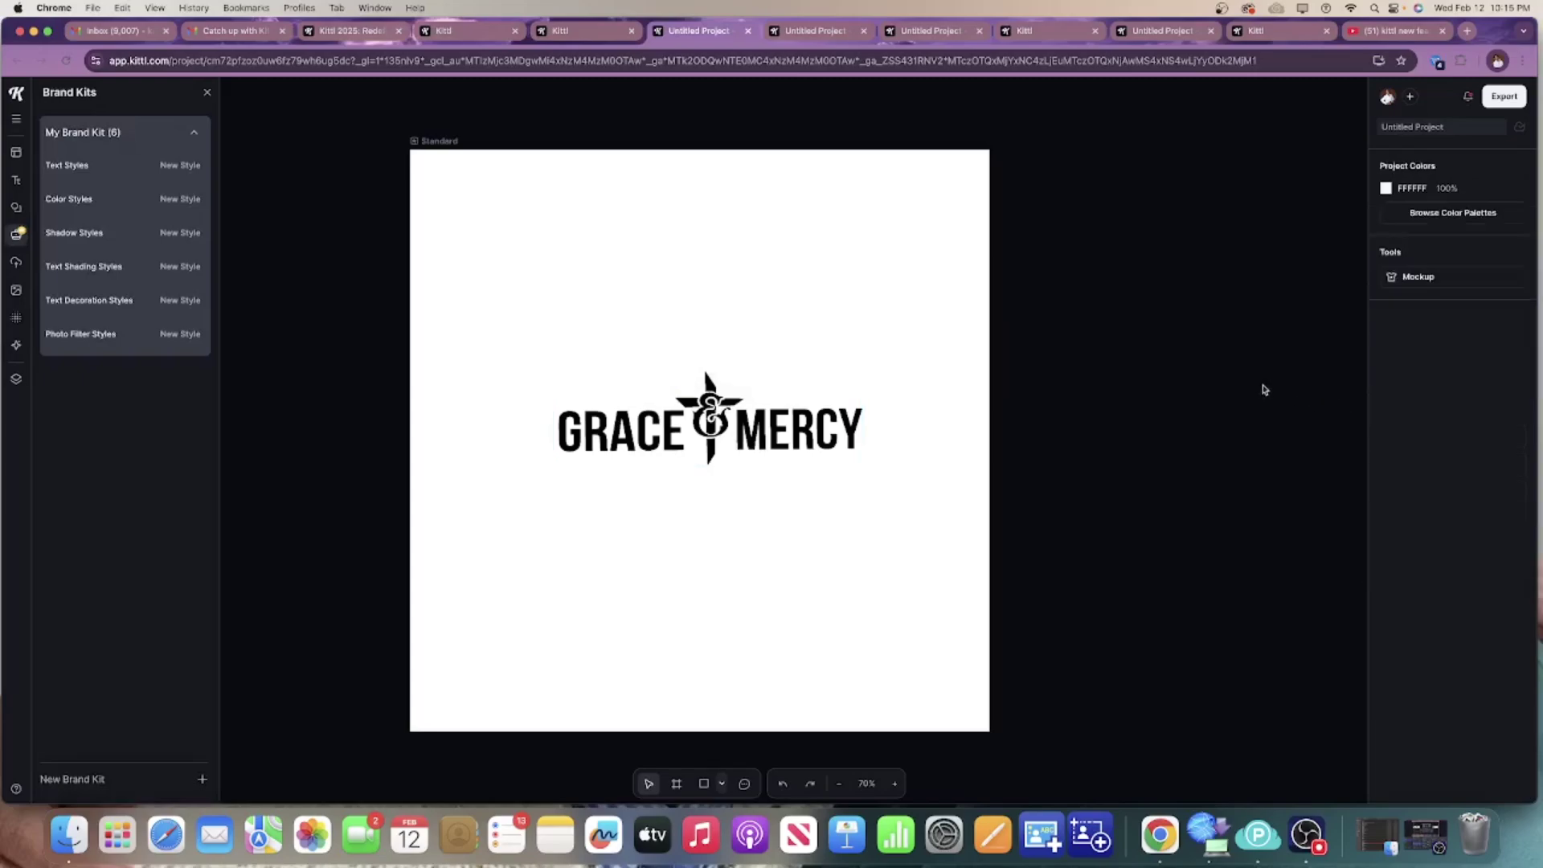
pyautogui.click(1400, 282)
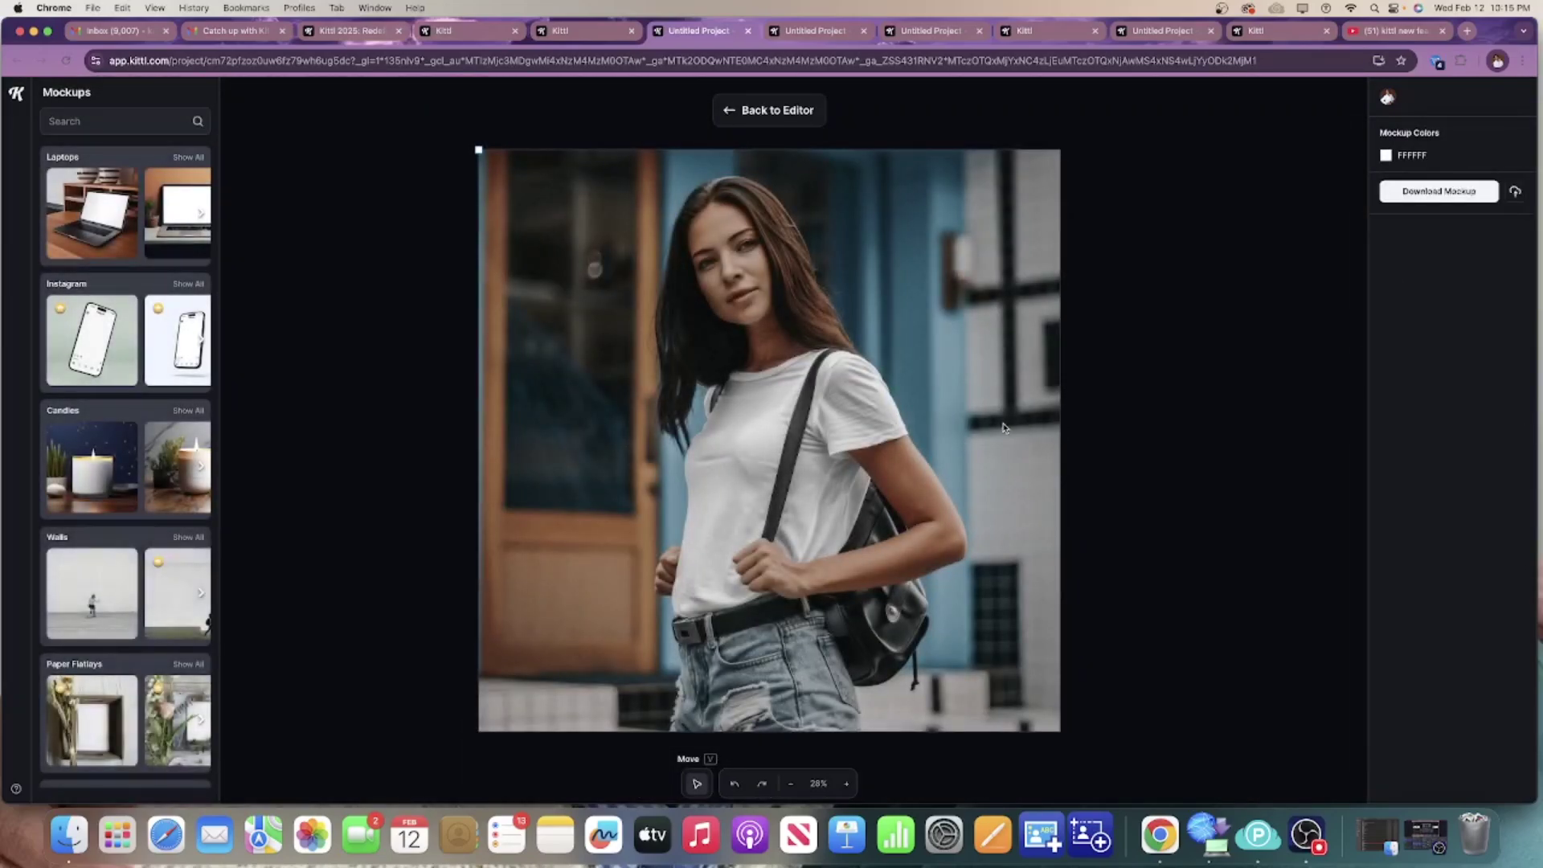
pyautogui.click(1387, 158)
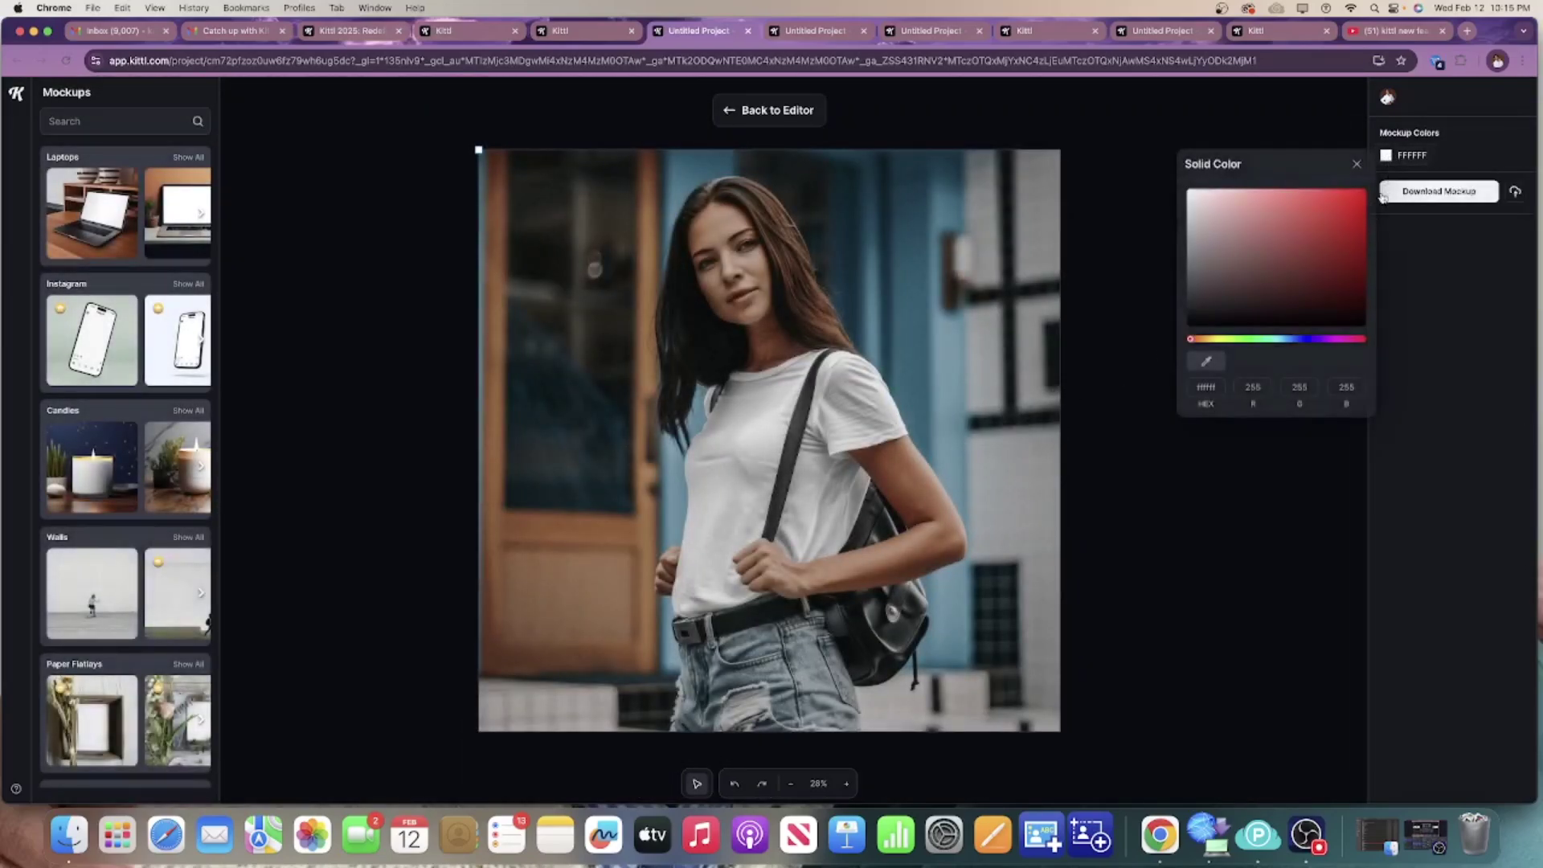
pyautogui.click(1349, 307)
pyautogui.moveTo(1347, 305); pyautogui.dragTo(1244, 265)
pyautogui.moveTo(770, 466); pyautogui.dragTo(761, 458)
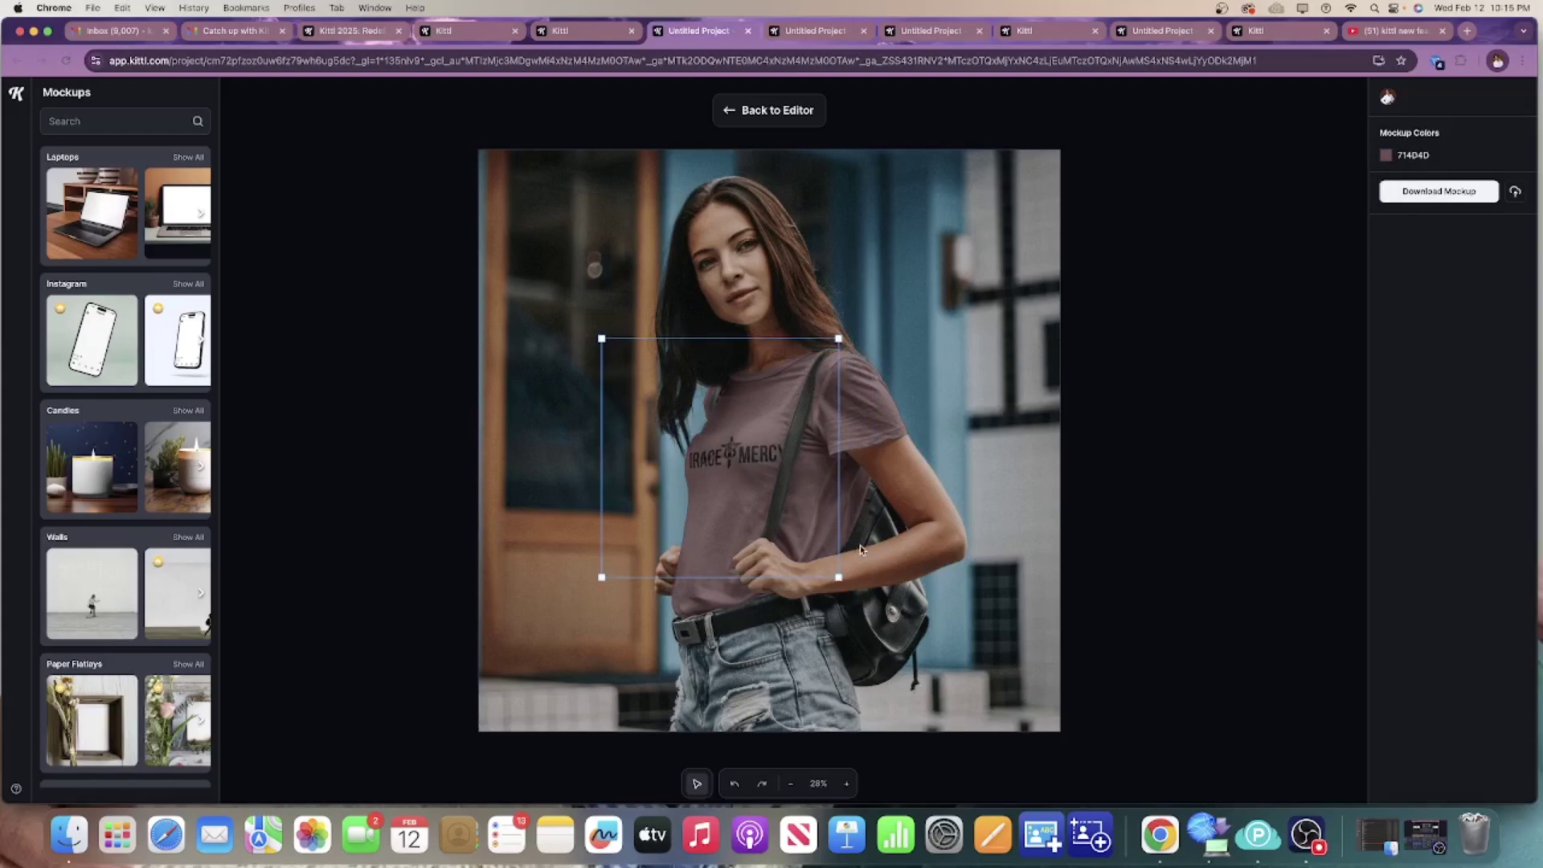
pyautogui.click(728, 438)
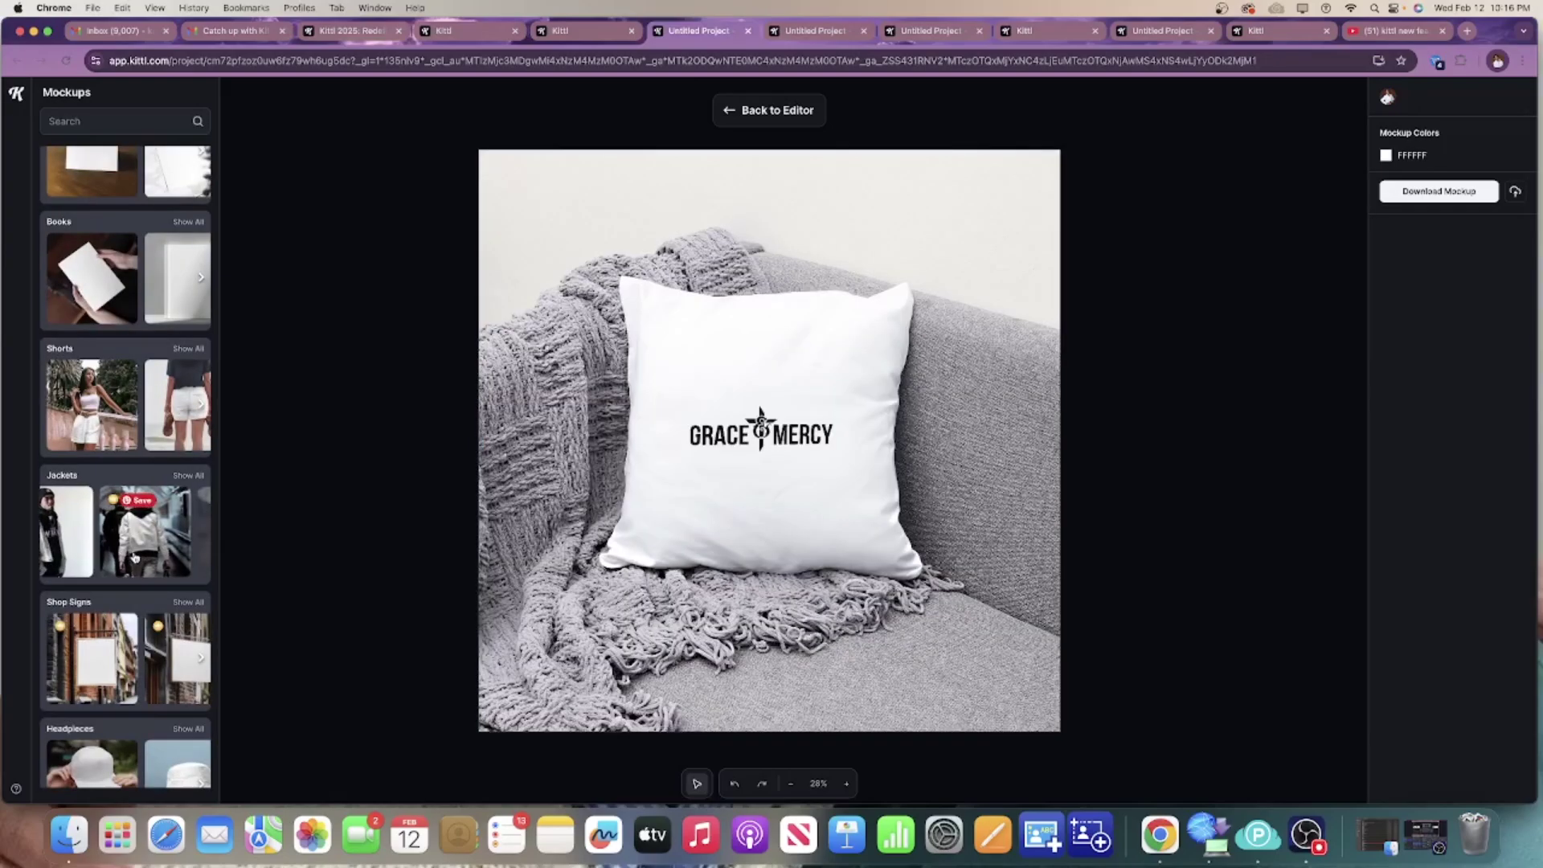
# Browse the mockup categories beyond Jackets, down through Headpieces, Packaging and Kids Wear to Posters, Cans and Office.
pyautogui.scroll(-1, 134, 557)
pyautogui.scroll(-5, 134, 557)
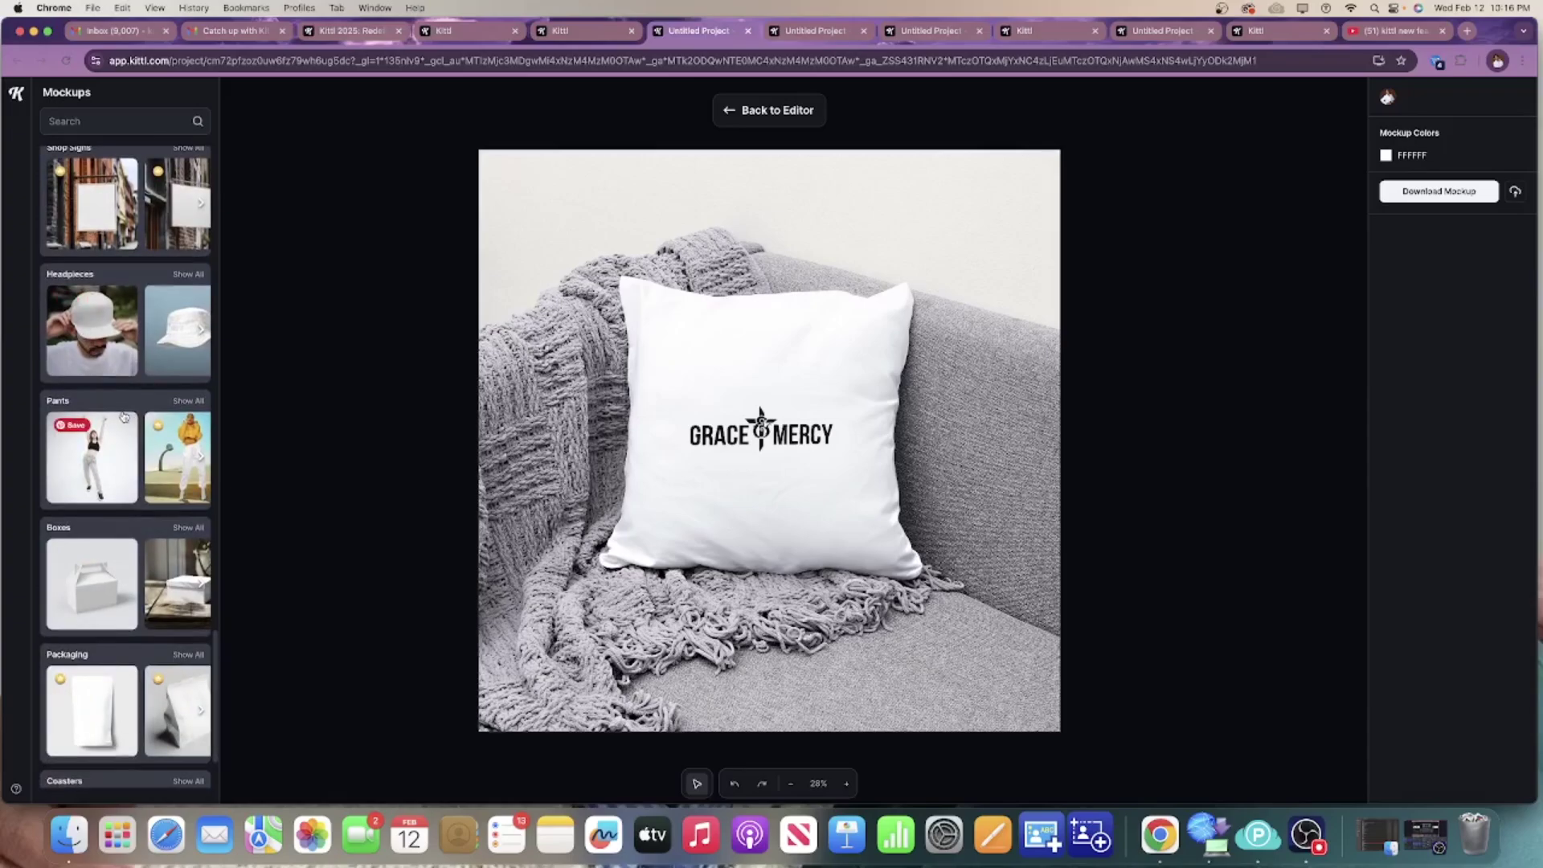
pyautogui.scroll(-10, 123, 415)
pyautogui.scroll(-8, 123, 416)
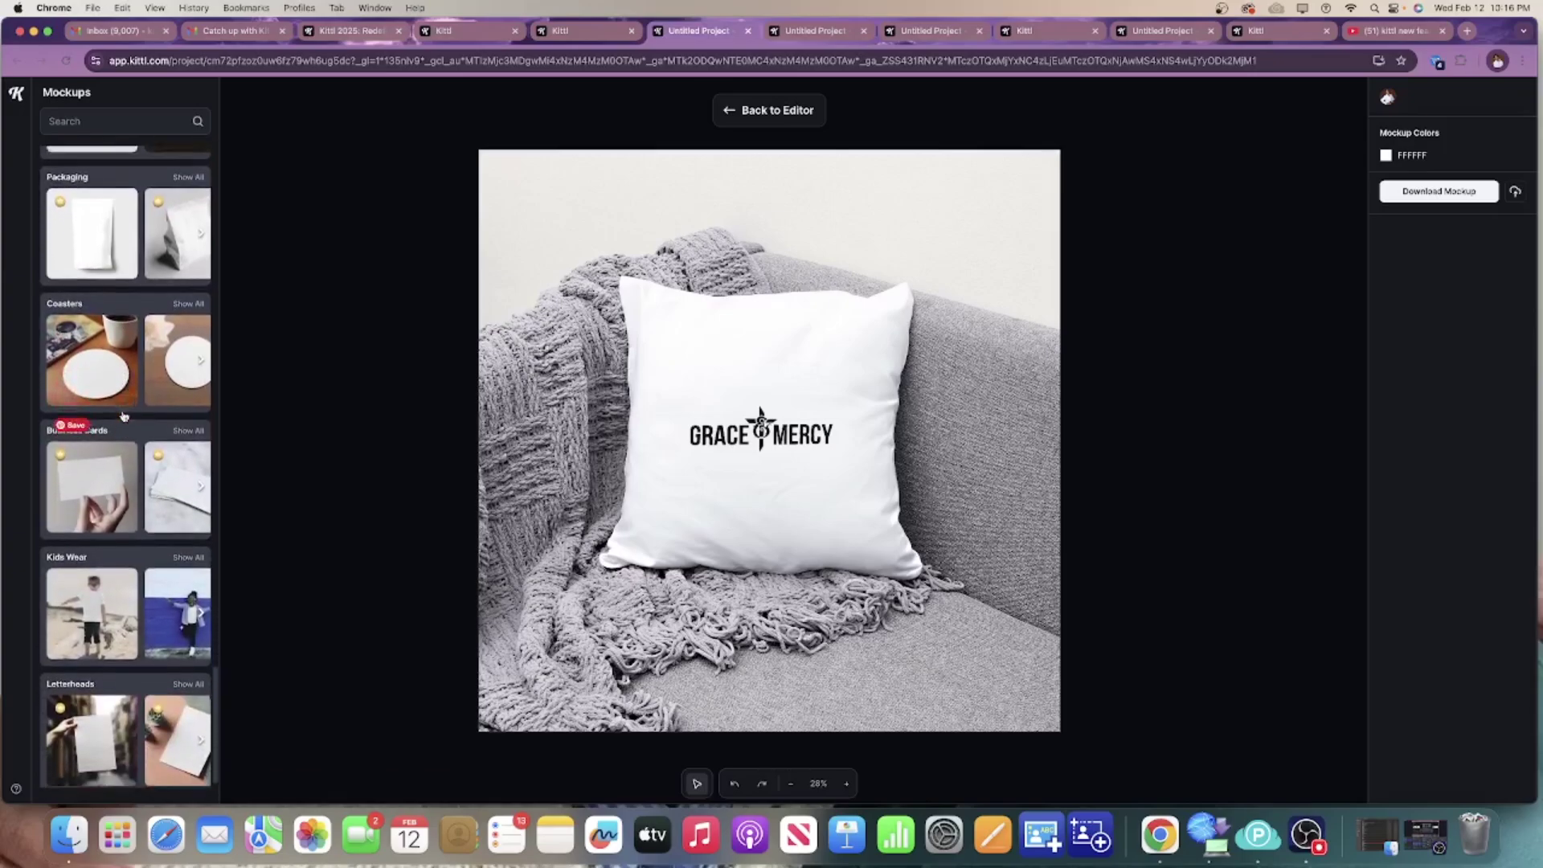
pyautogui.scroll(-4, 123, 416)
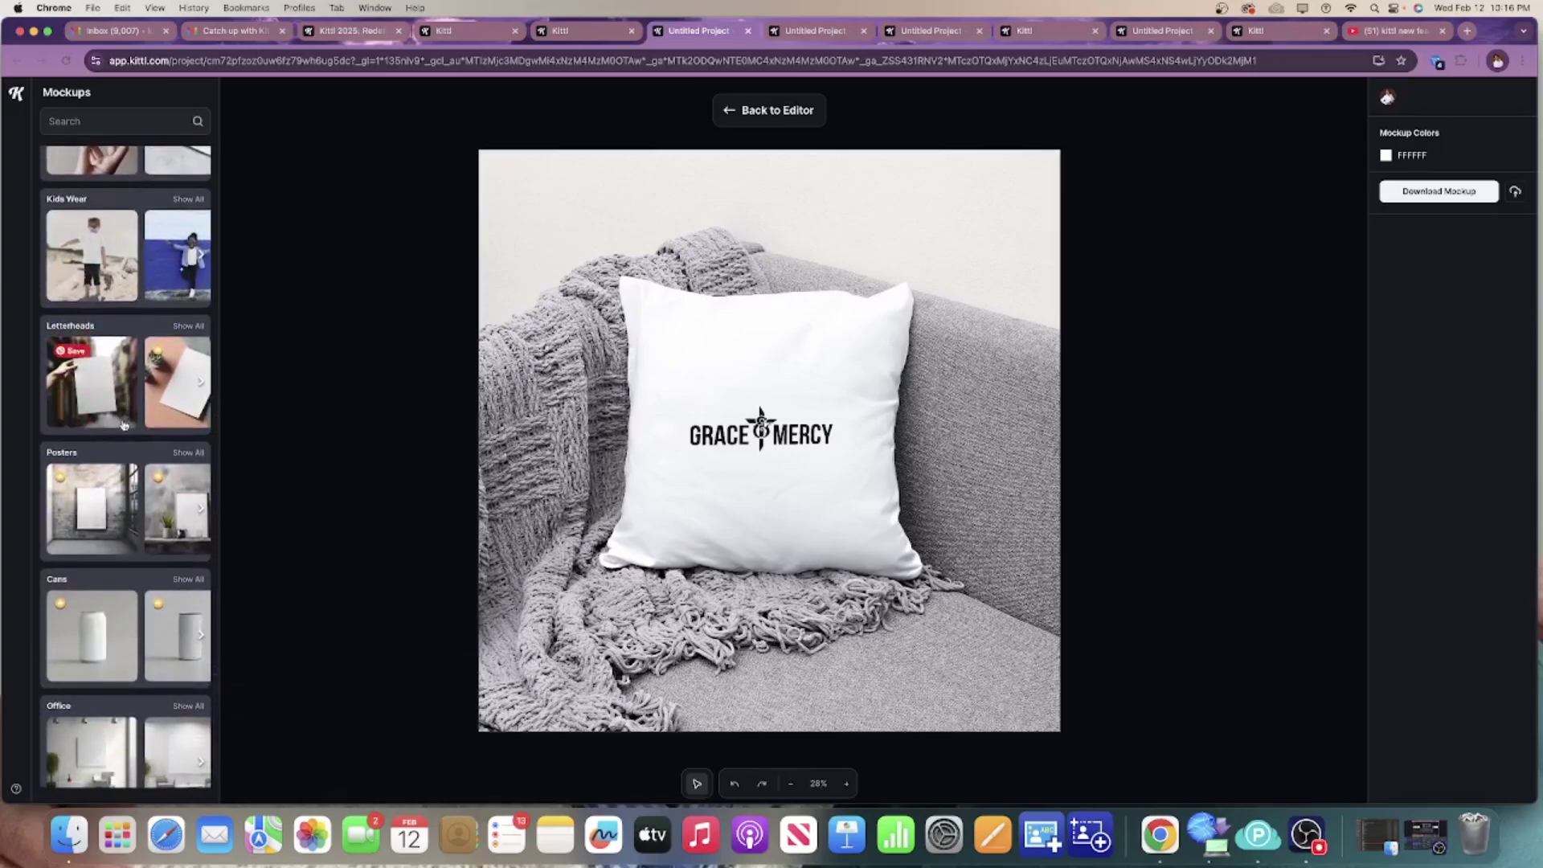
# Draw a black star on the artboard and place it beneath the GRACE & MERCY logo.
pyautogui.scroll(-1, 128, 474)
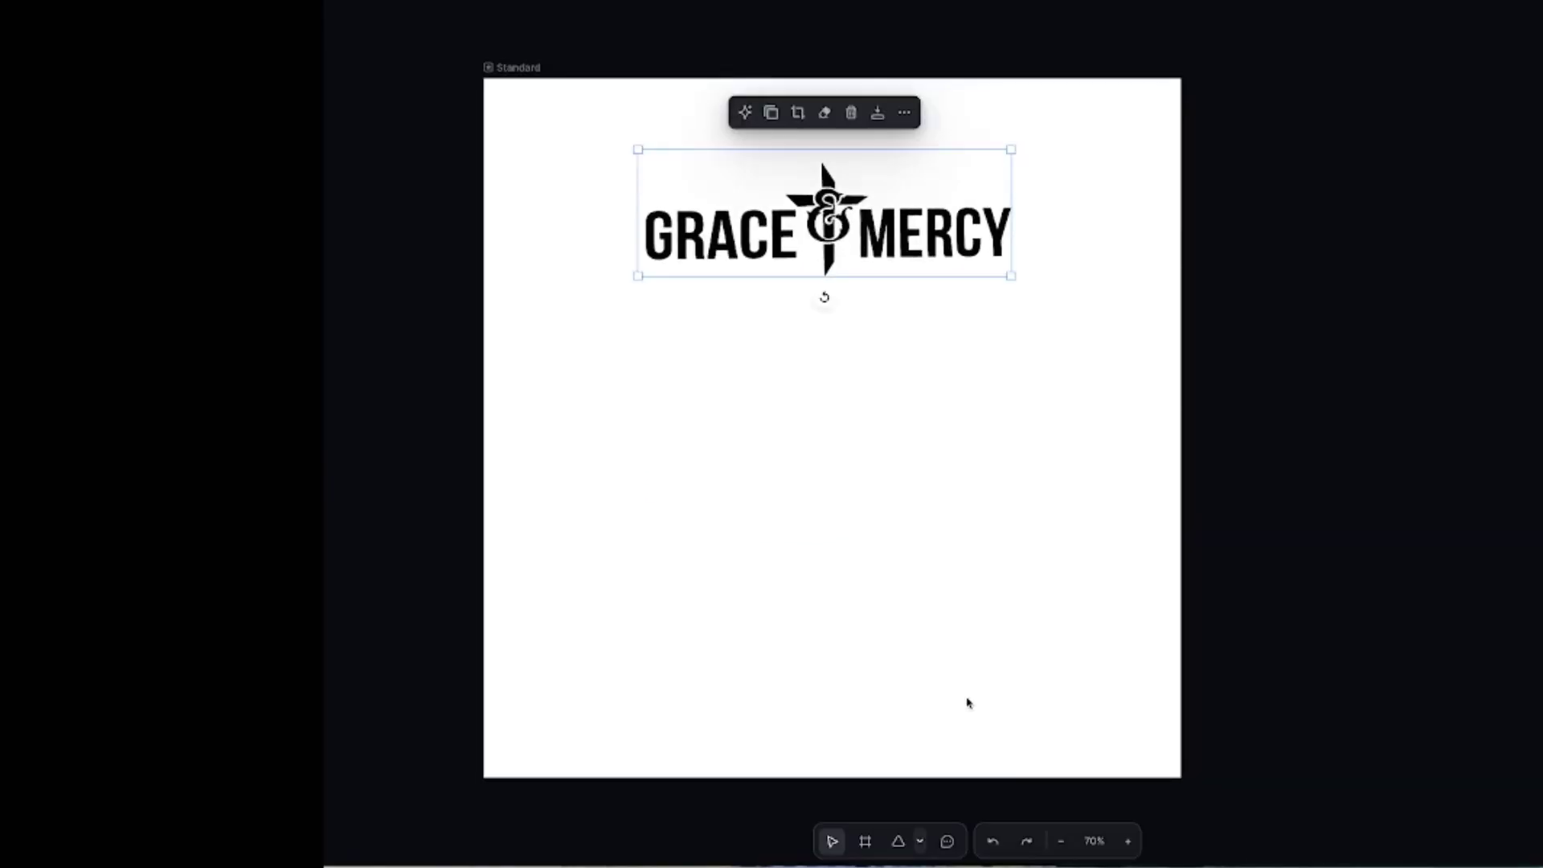
pyautogui.click(920, 842)
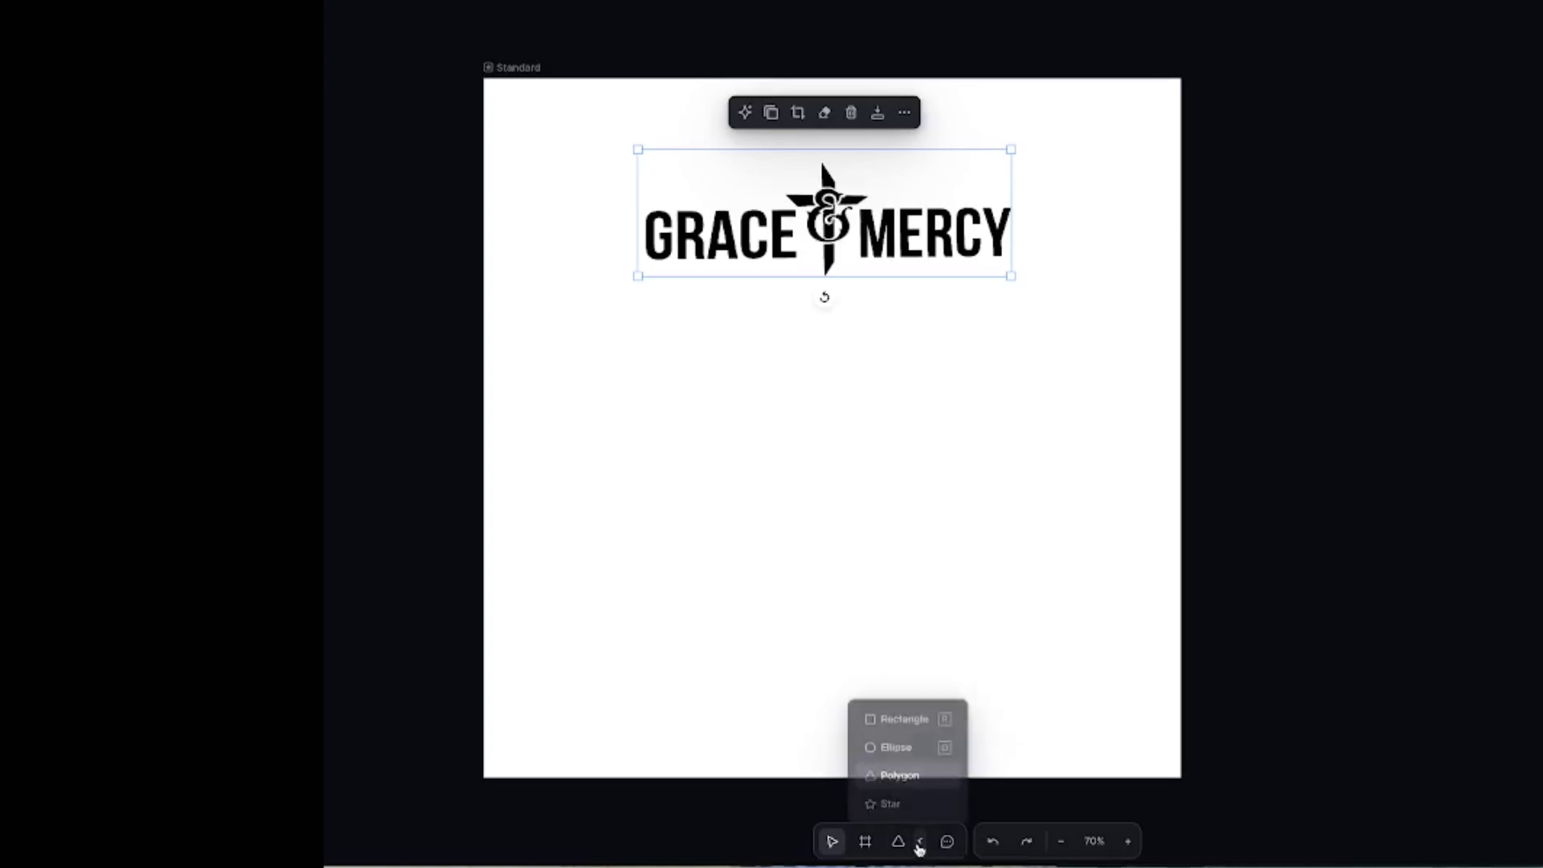
pyautogui.click(888, 802)
pyautogui.moveTo(768, 420)
pyautogui.mouseDown()
pyautogui.moveTo(887, 537)
pyautogui.moveTo(988, 708)
pyautogui.mouseUp()
pyautogui.moveTo(868, 562); pyautogui.dragTo(780, 490)
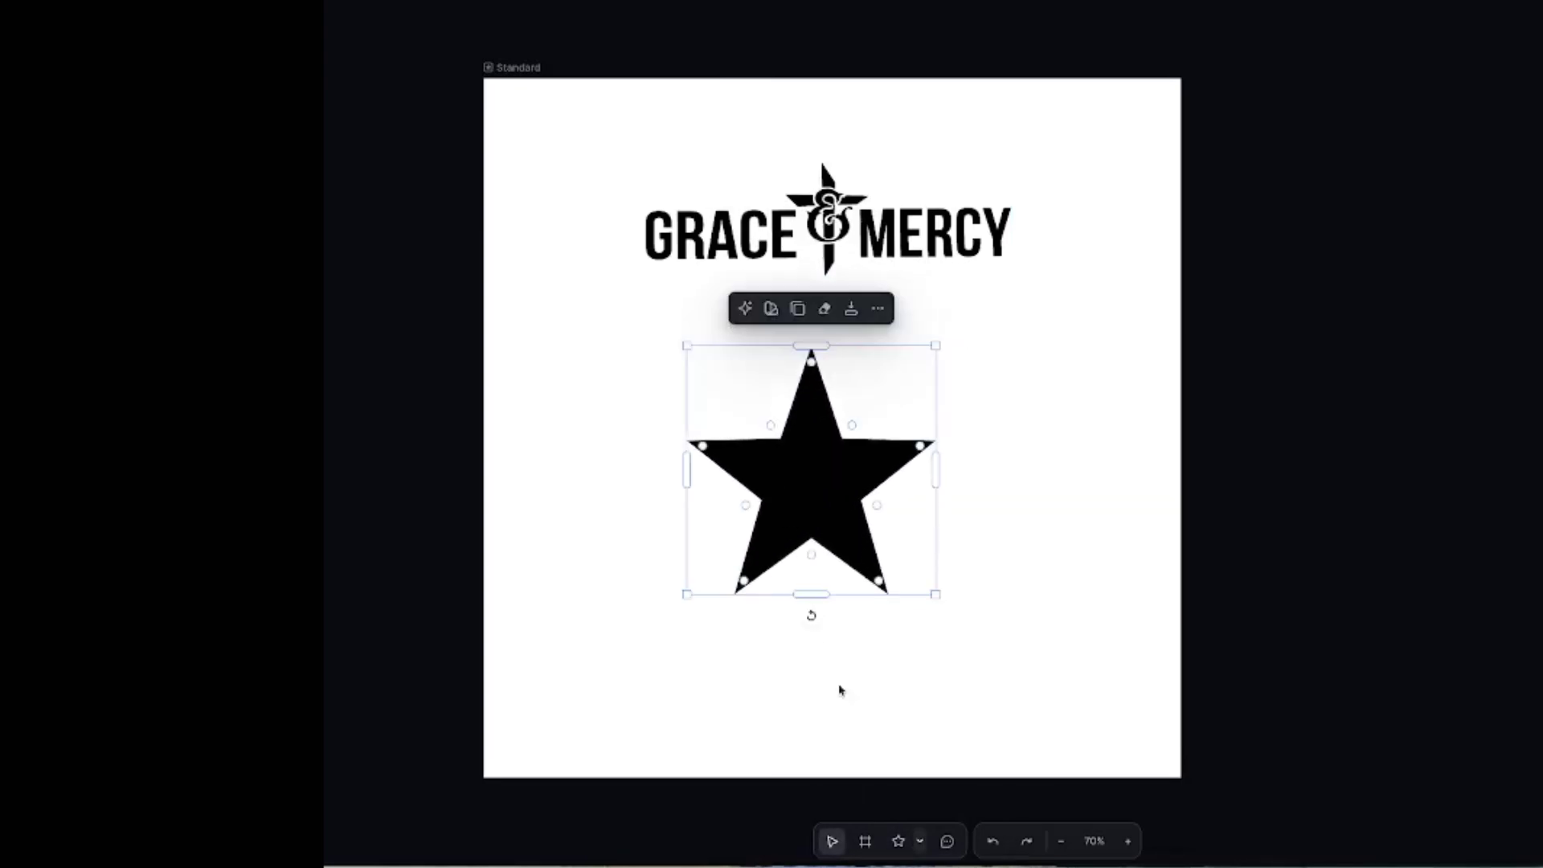
# Add a black triangle with the Polygon shape and place it at the star's lower points.
pyautogui.click(921, 841)
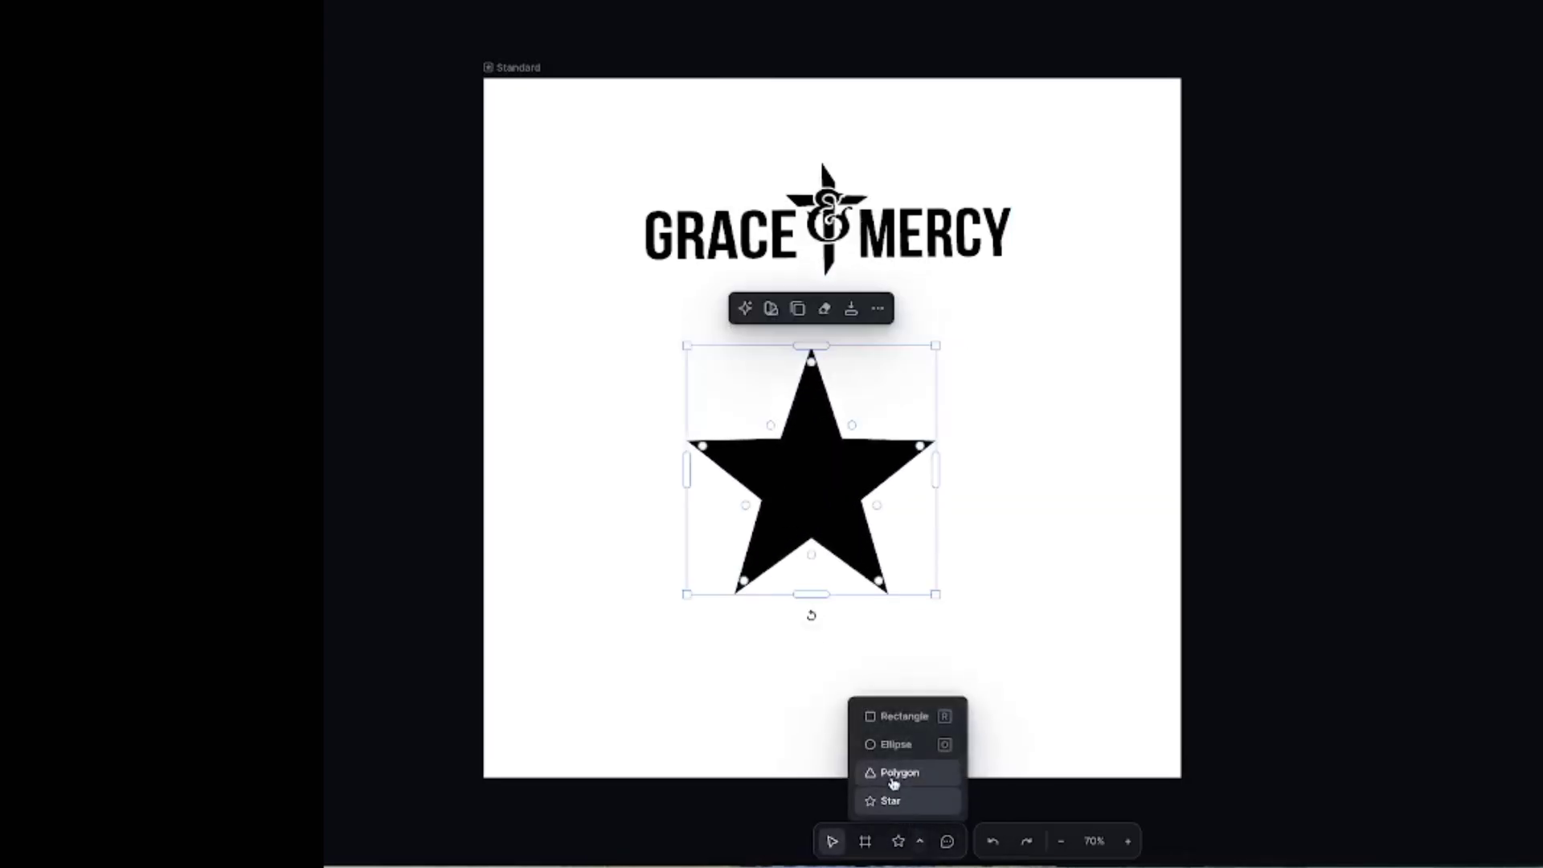
pyautogui.click(894, 774)
pyautogui.moveTo(803, 592)
pyautogui.mouseDown()
pyautogui.moveTo(795, 641)
pyautogui.moveTo(1037, 592)
pyautogui.mouseUp()
pyautogui.moveTo(1036, 520); pyautogui.dragTo(798, 573)
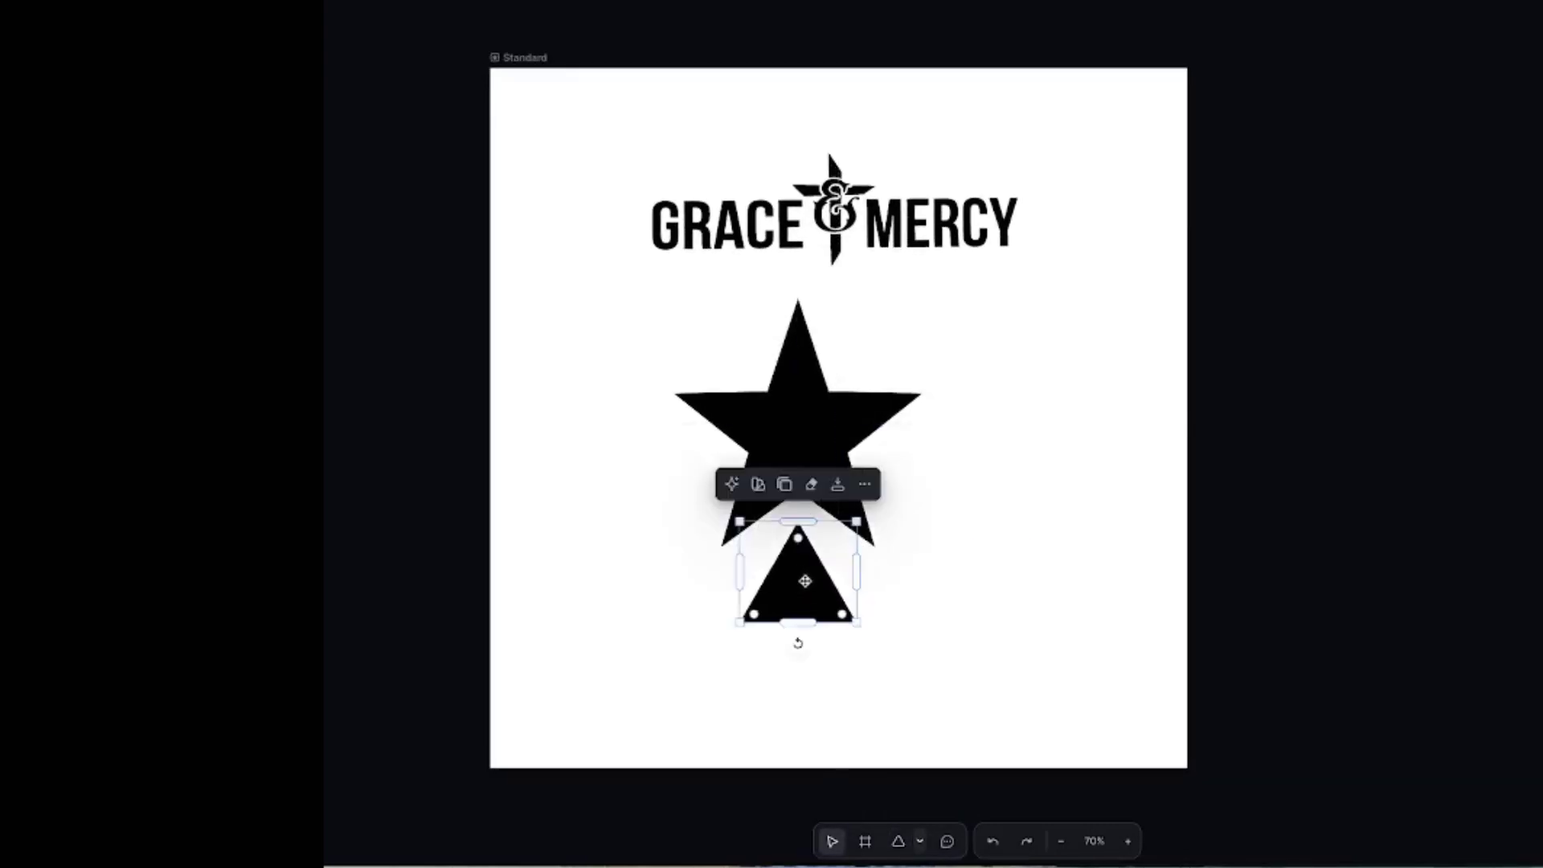
# Enlarge the triangle until it is slightly wider than the star, and lay it centred over the star.
pyautogui.moveTo(857, 624); pyautogui.dragTo(982, 731)
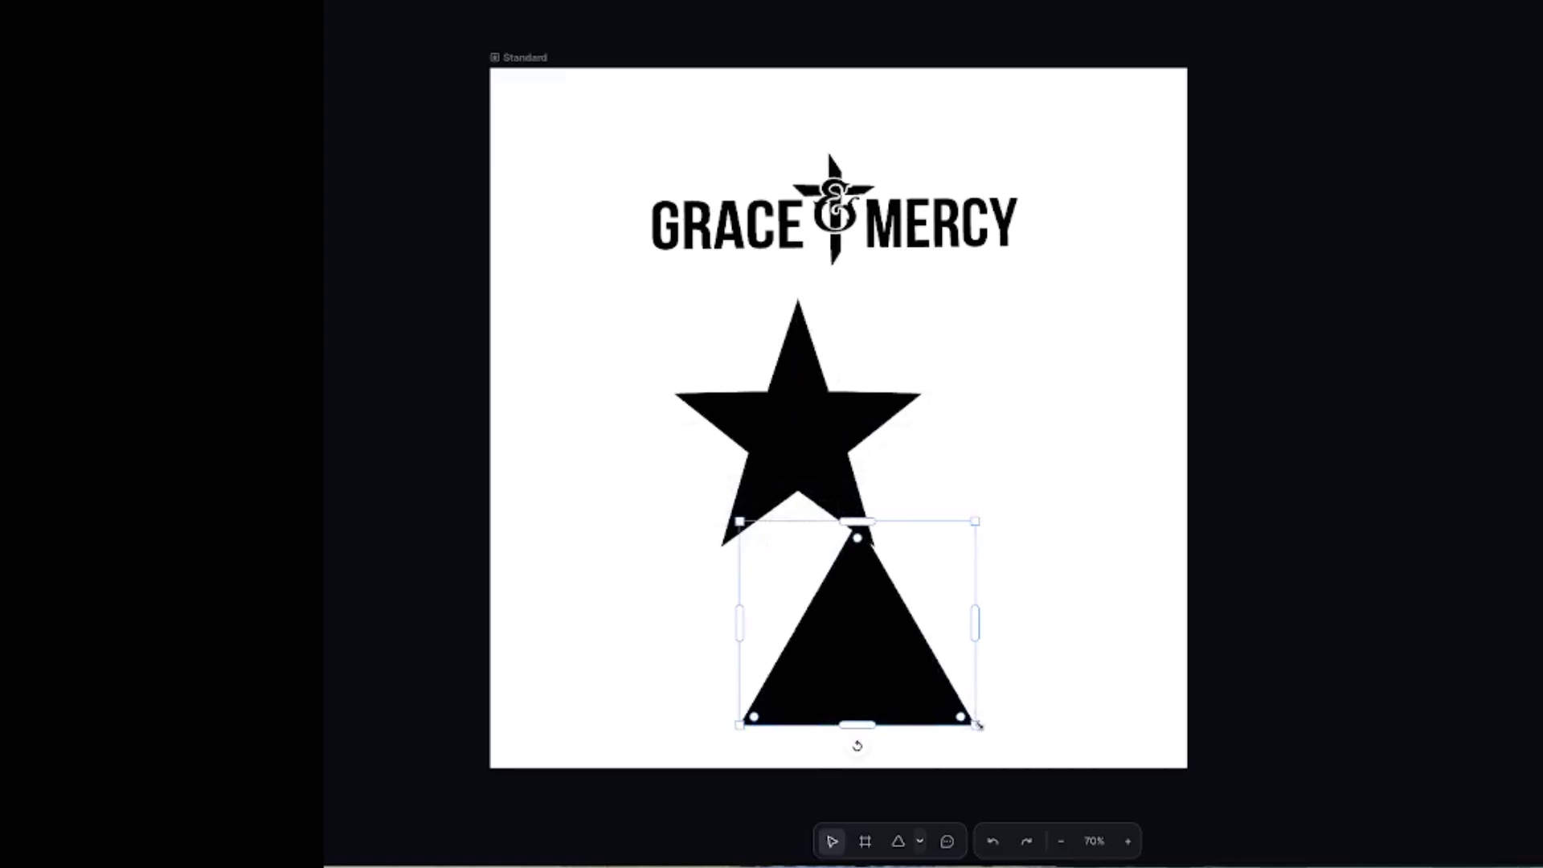
pyautogui.moveTo(902, 678); pyautogui.dragTo(847, 624)
pyautogui.moveTo(919, 666); pyautogui.dragTo(956, 700)
pyautogui.moveTo(871, 663); pyautogui.dragTo(842, 499)
pyautogui.click(965, 702)
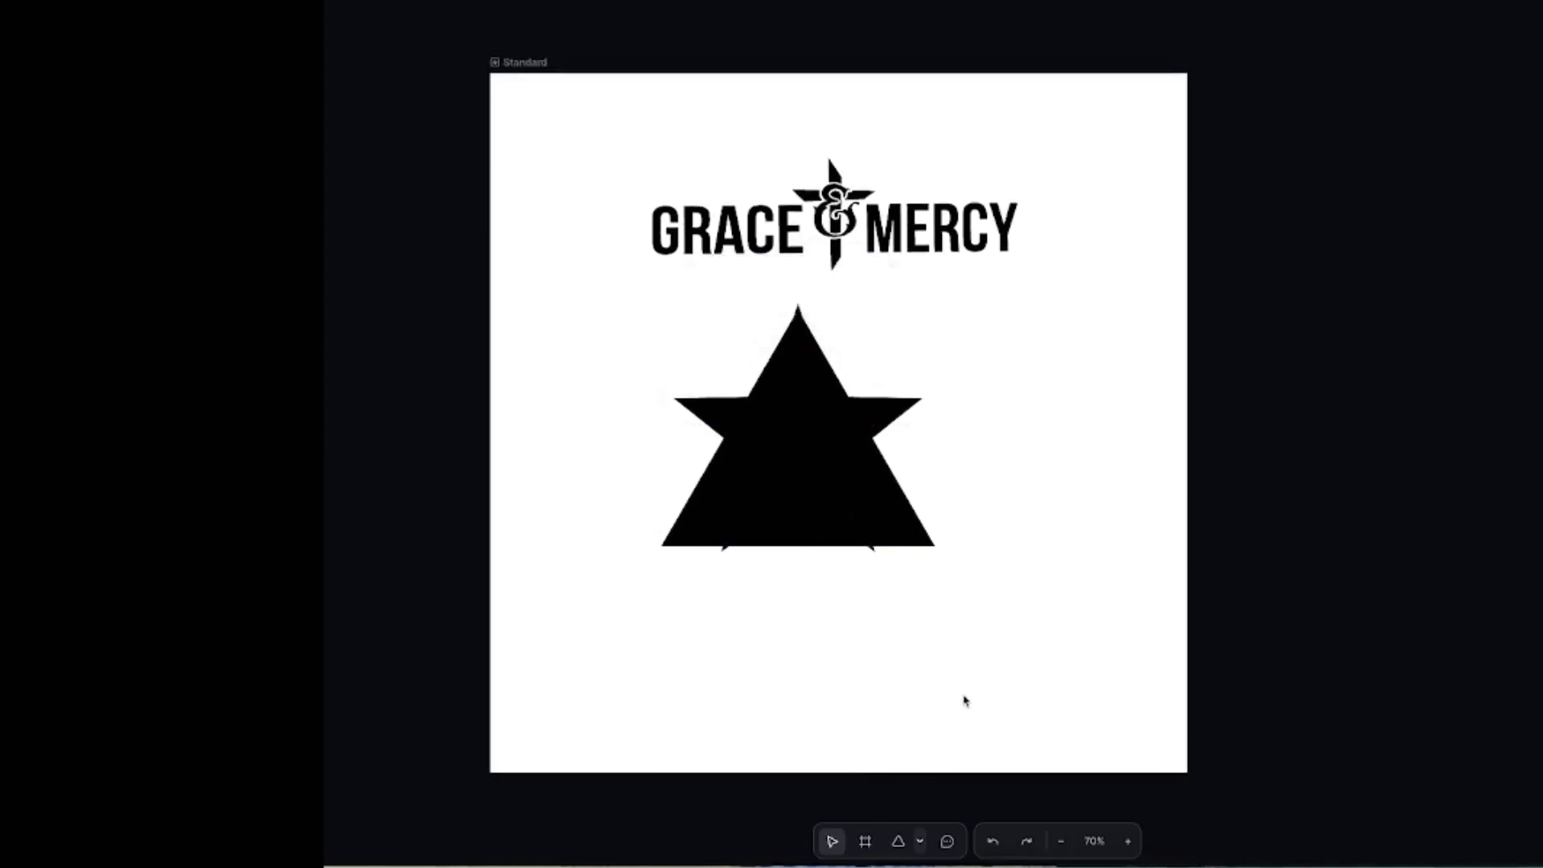
# Lower the opacity of both the star and the triangle to 81% so their overlap shows.
pyautogui.moveTo(608, 291); pyautogui.dragTo(997, 622)
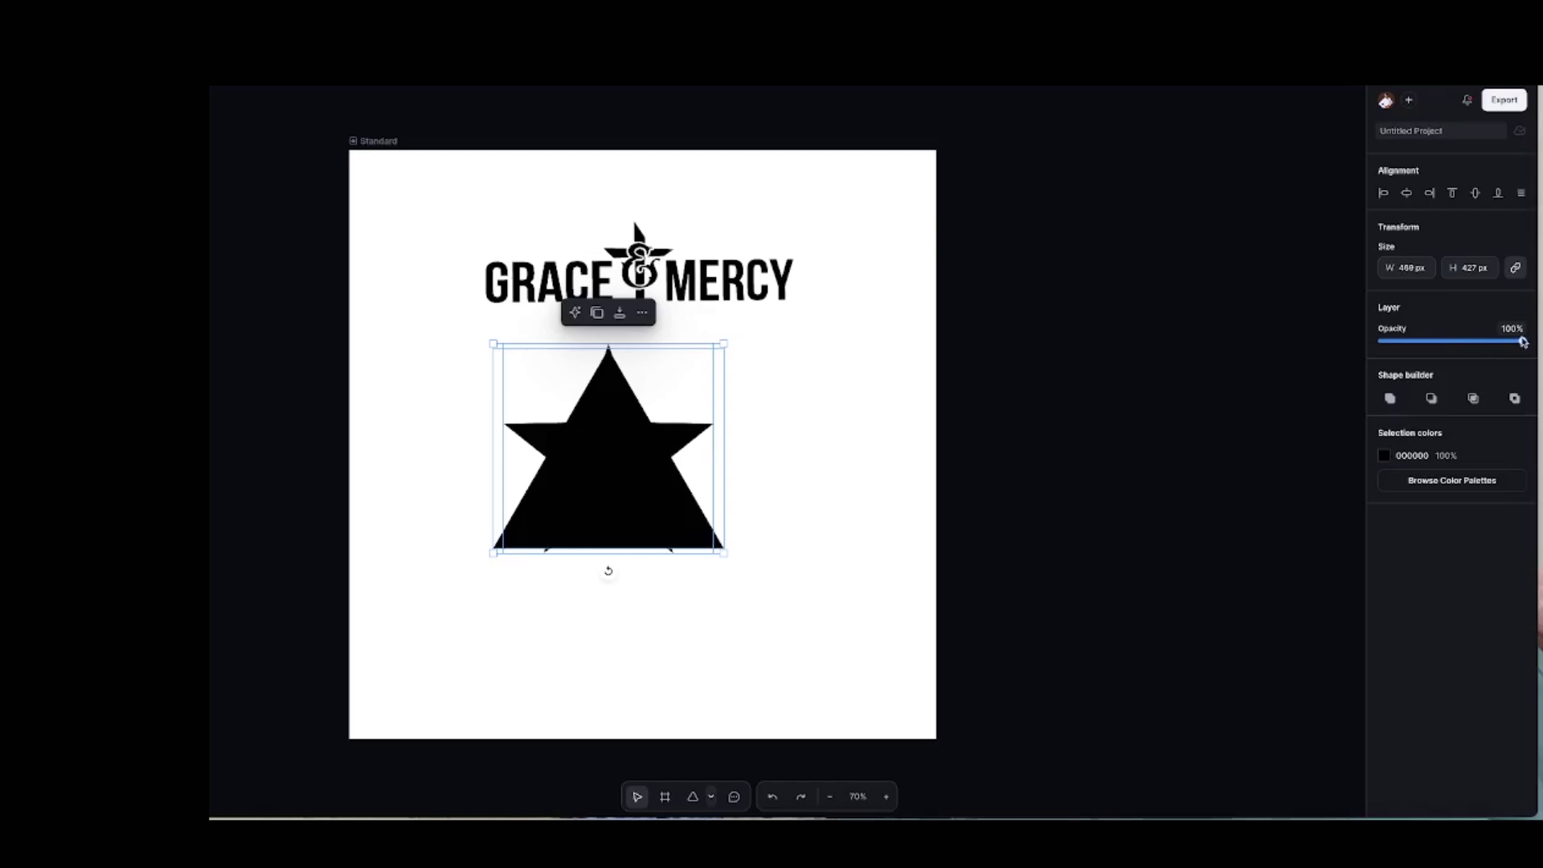
pyautogui.moveTo(1522, 342); pyautogui.dragTo(1479, 344)
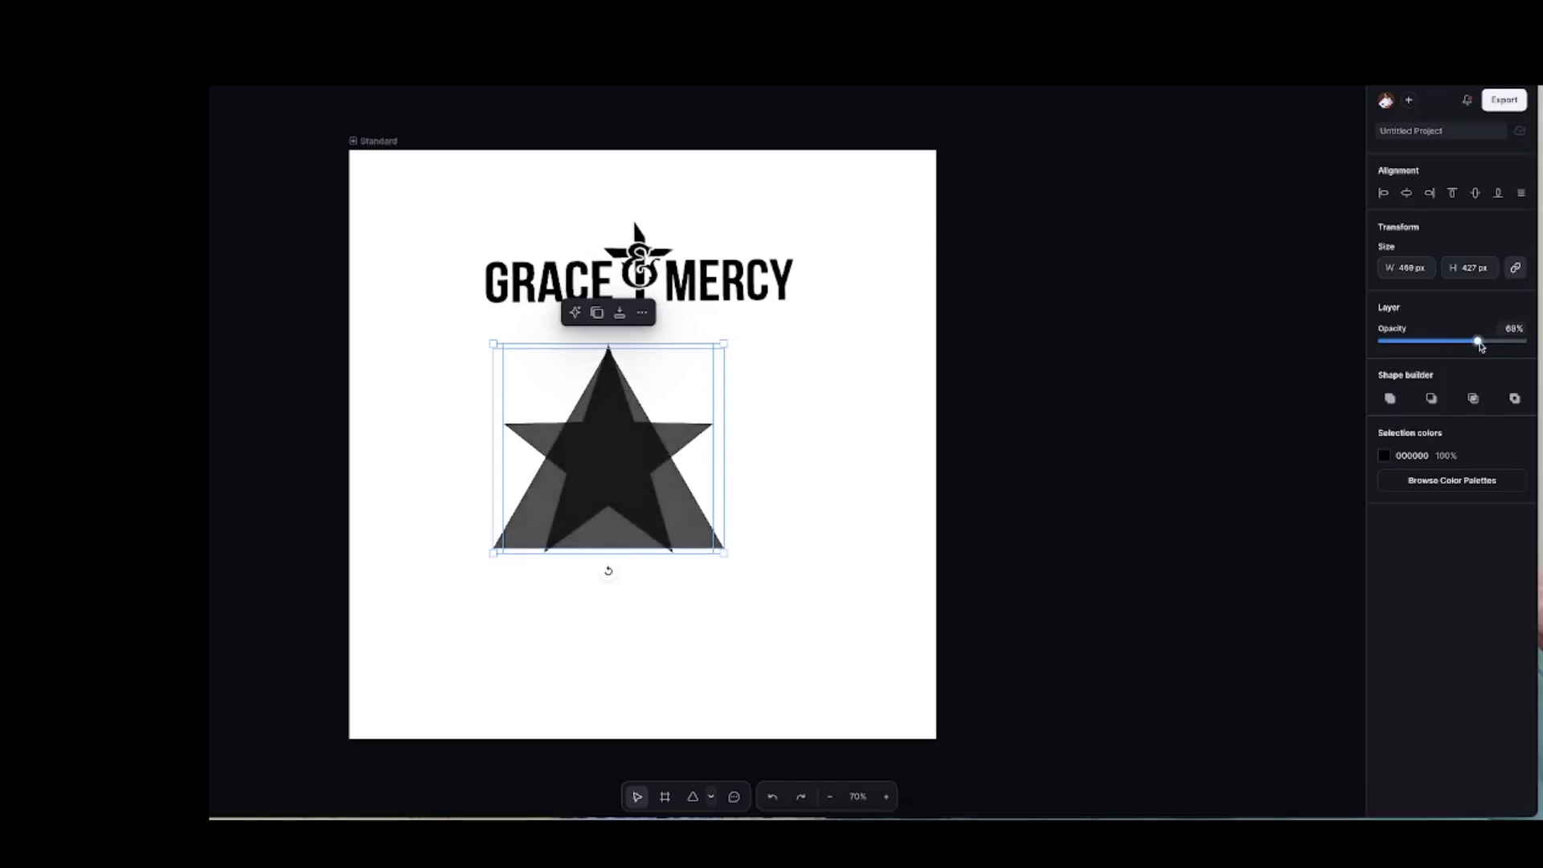
pyautogui.moveTo(1481, 346); pyautogui.dragTo(1496, 342)
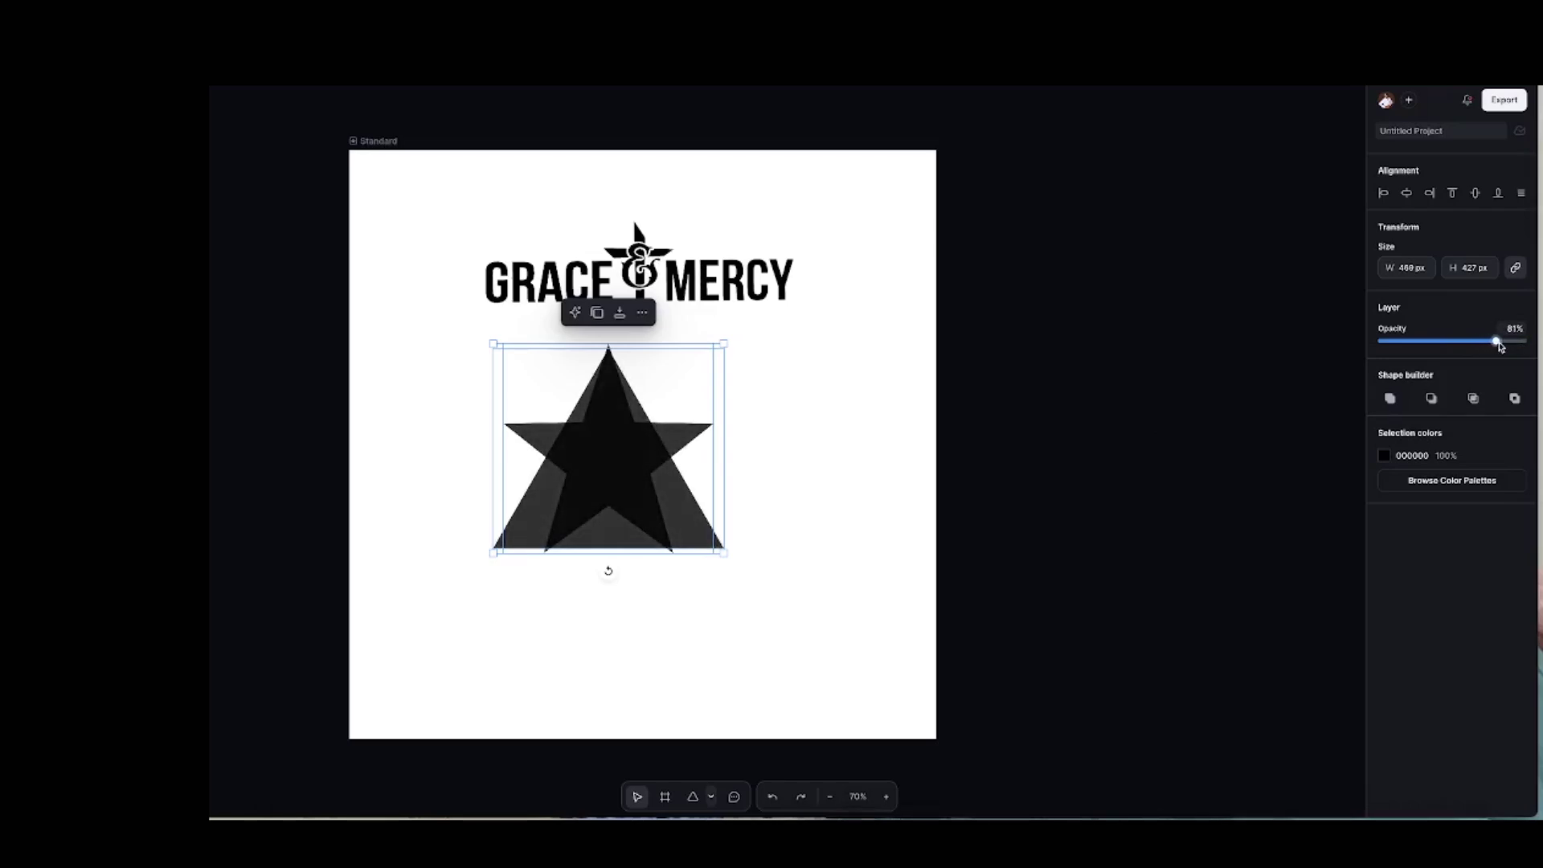
# Try uniting the star and triangle into one shape, shift the merged shape slightly, and undo the merge.
pyautogui.click(1391, 400)
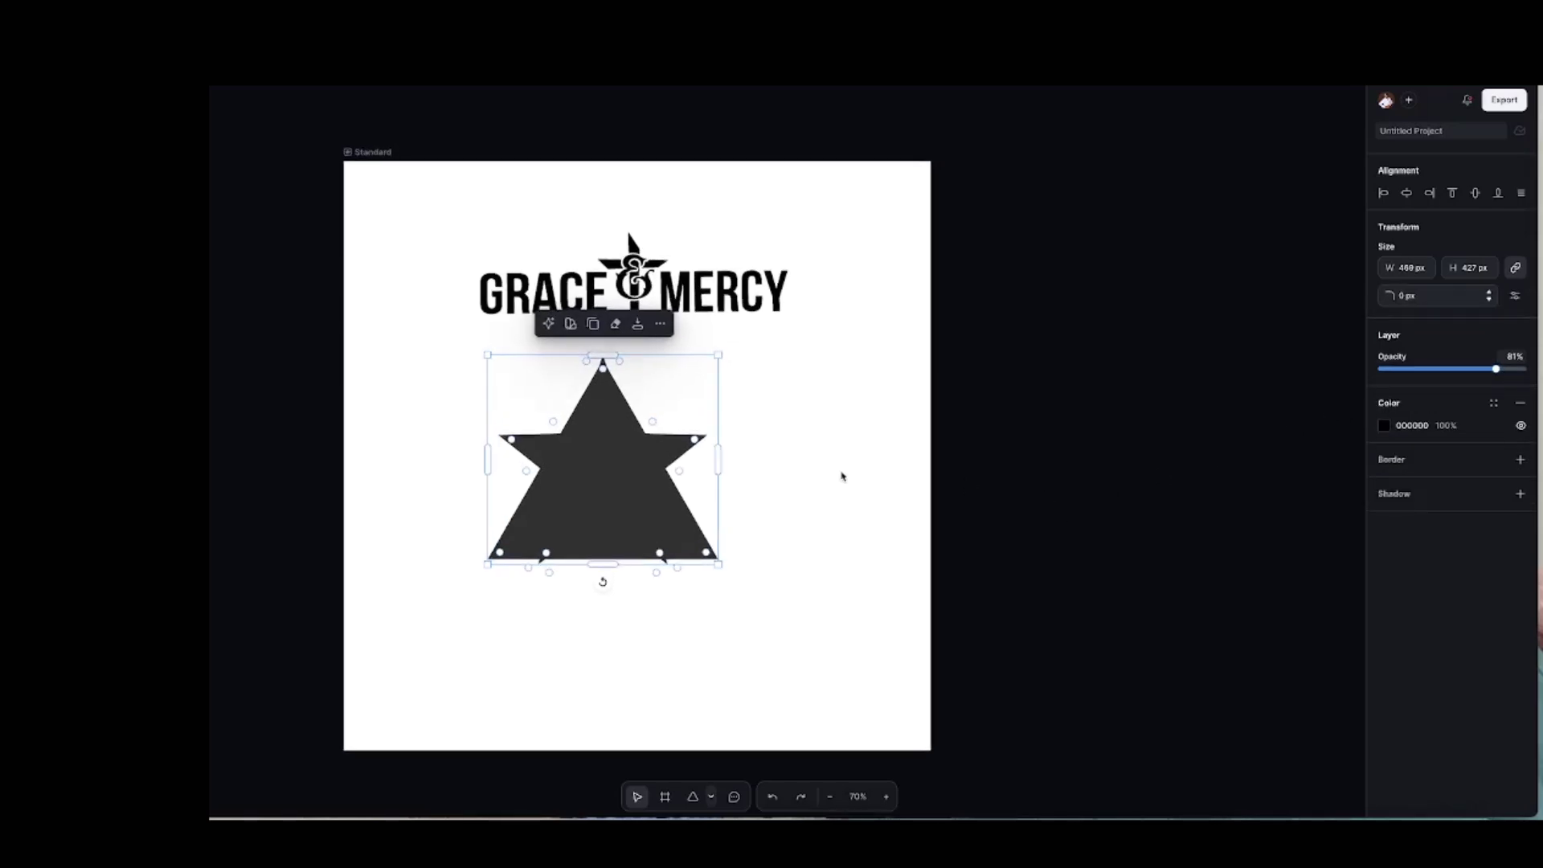
pyautogui.moveTo(605, 472); pyautogui.dragTo(632, 493)
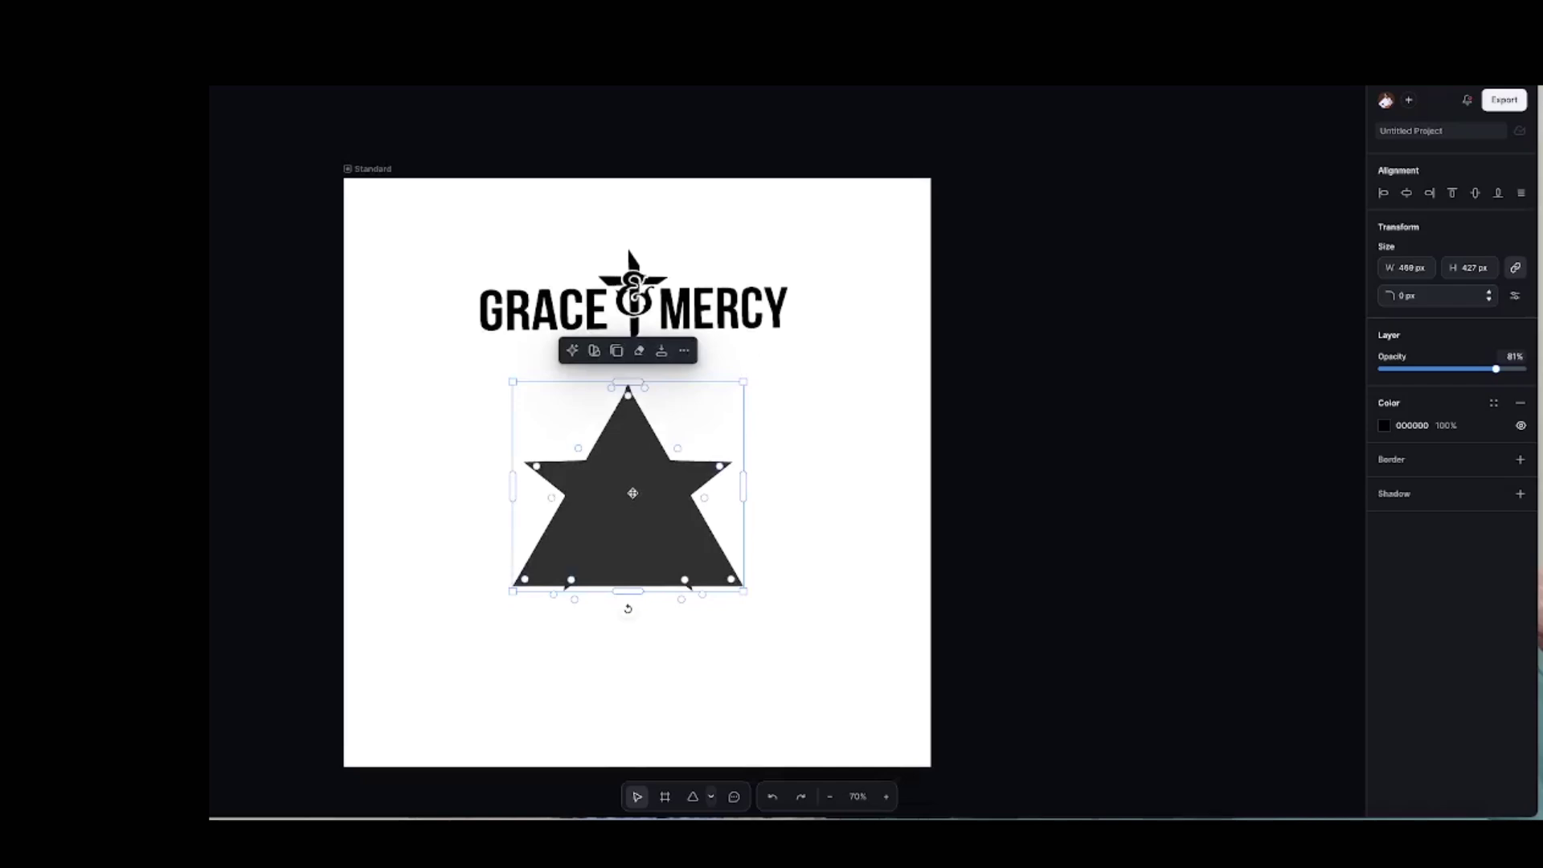
pyautogui.hotkey('ctrl', 'z')
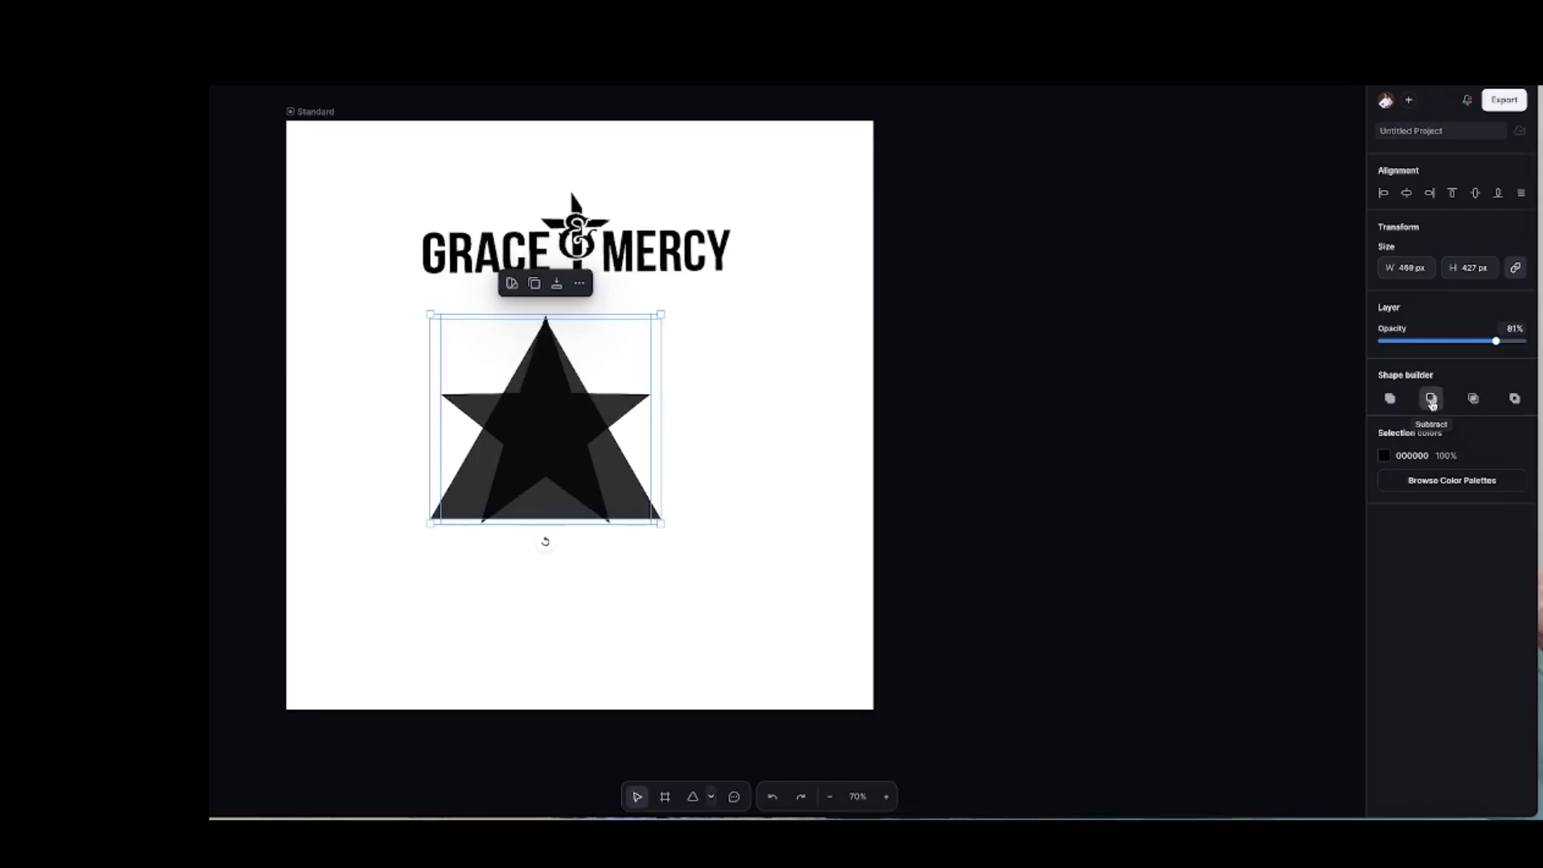
# Try subtracting the triangle from the star with the shape builder, and undo the subtraction.
pyautogui.click(1431, 400)
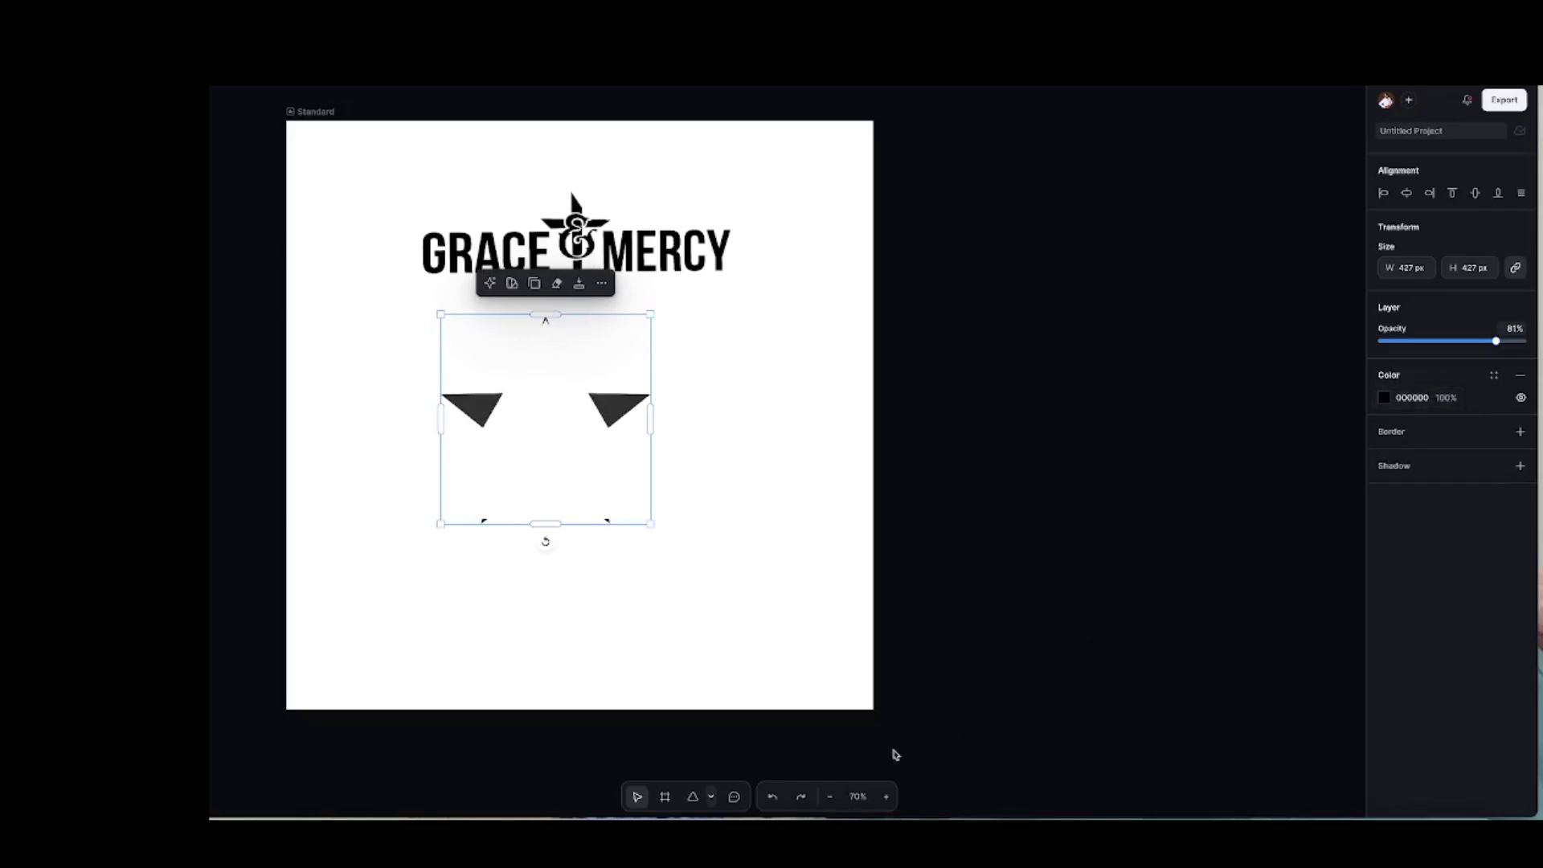
pyautogui.click(774, 799)
pyautogui.click(774, 798)
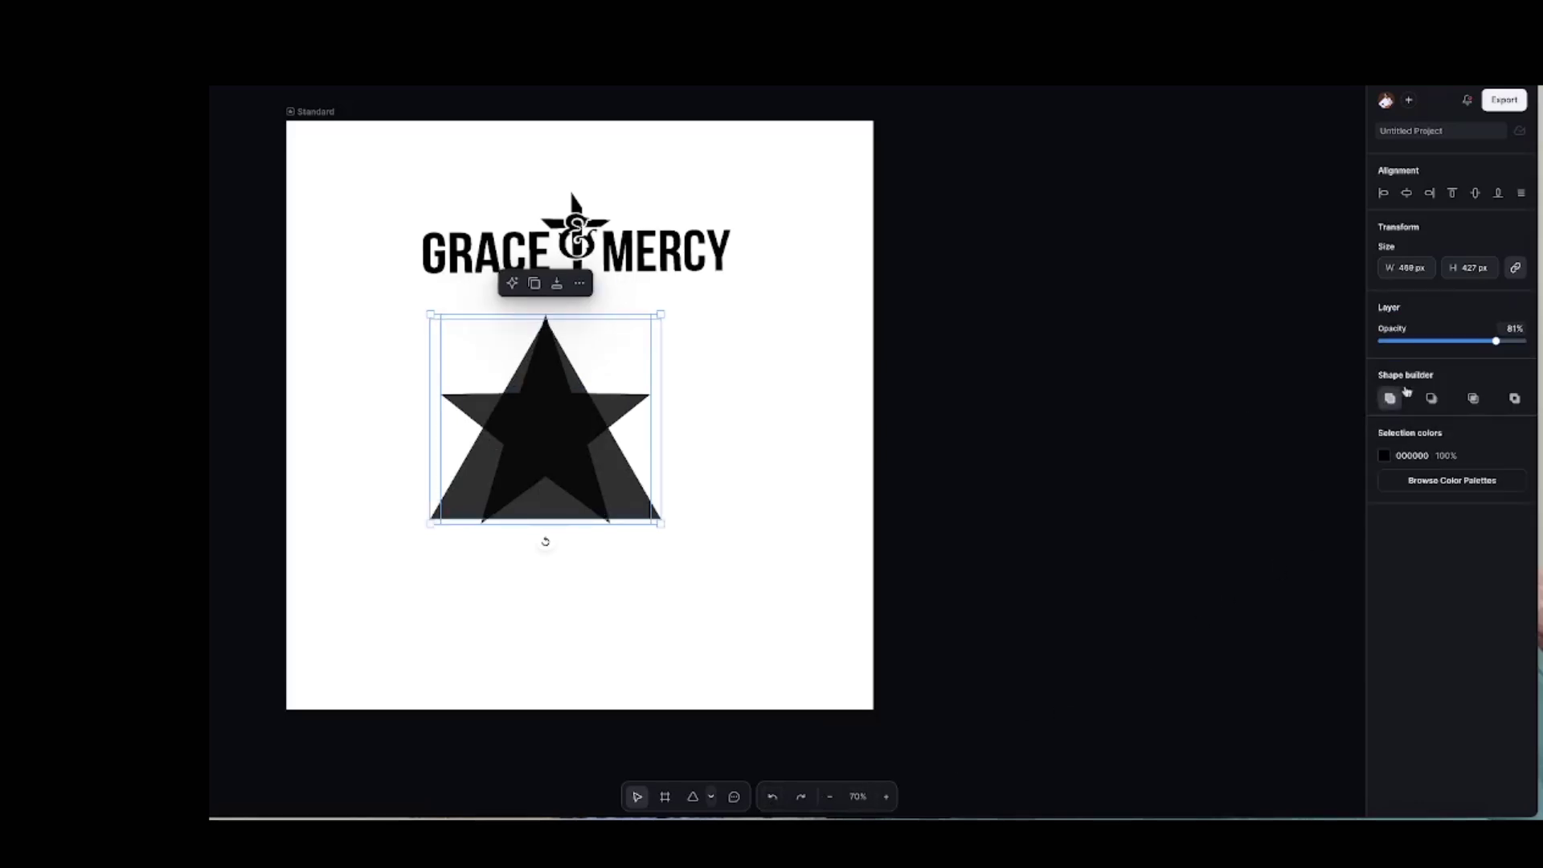
# Intersect the star and triangle, and round several corners of the intersected shape, including its lower inner notch.
pyautogui.click(1474, 400)
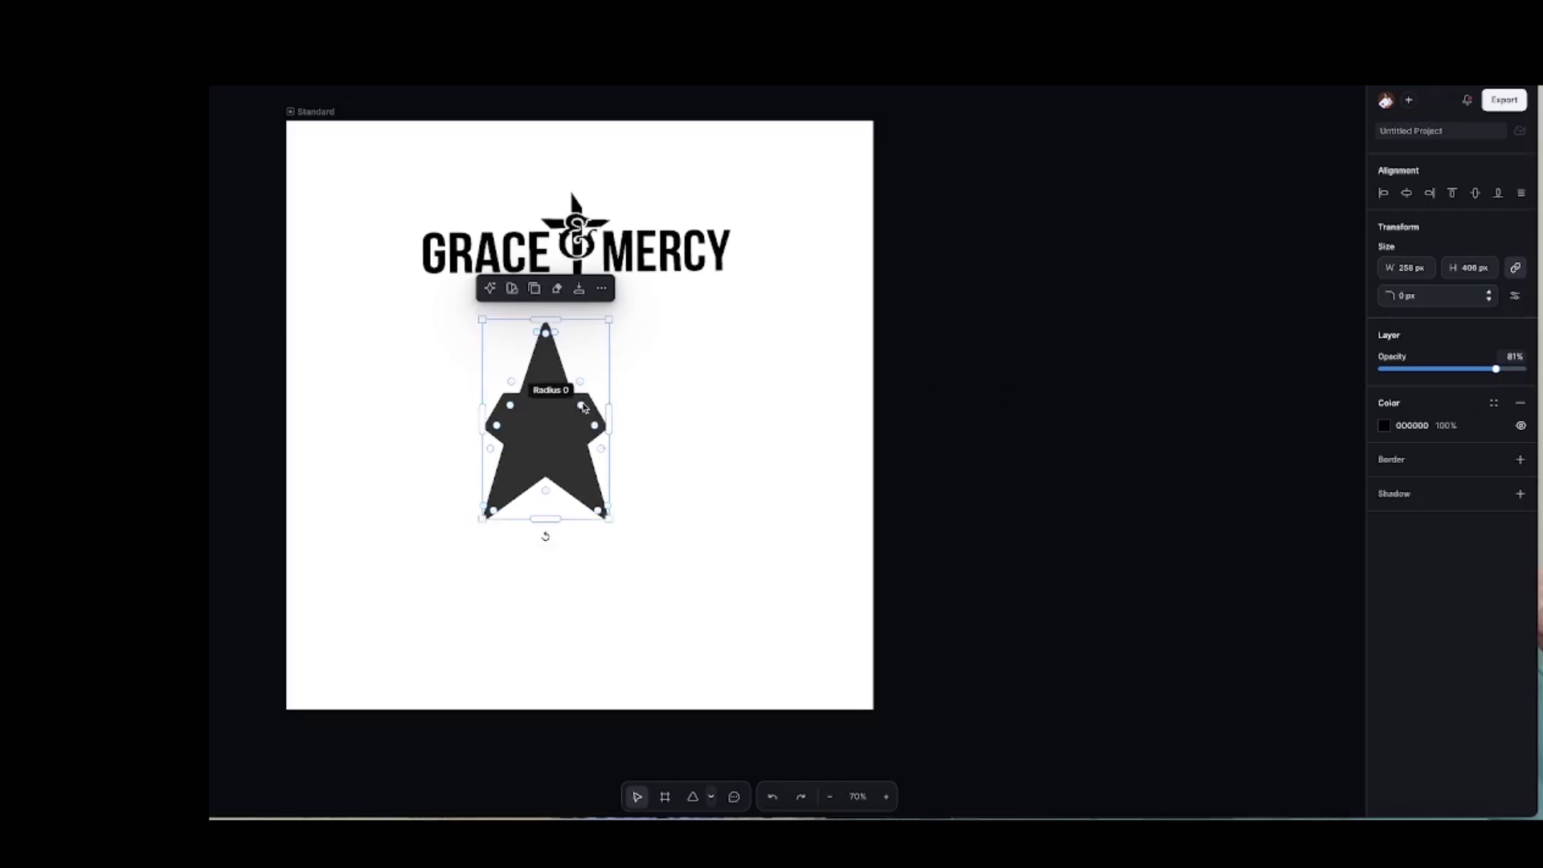
pyautogui.moveTo(582, 407); pyautogui.dragTo(531, 454)
pyautogui.moveTo(592, 512); pyautogui.dragTo(570, 397)
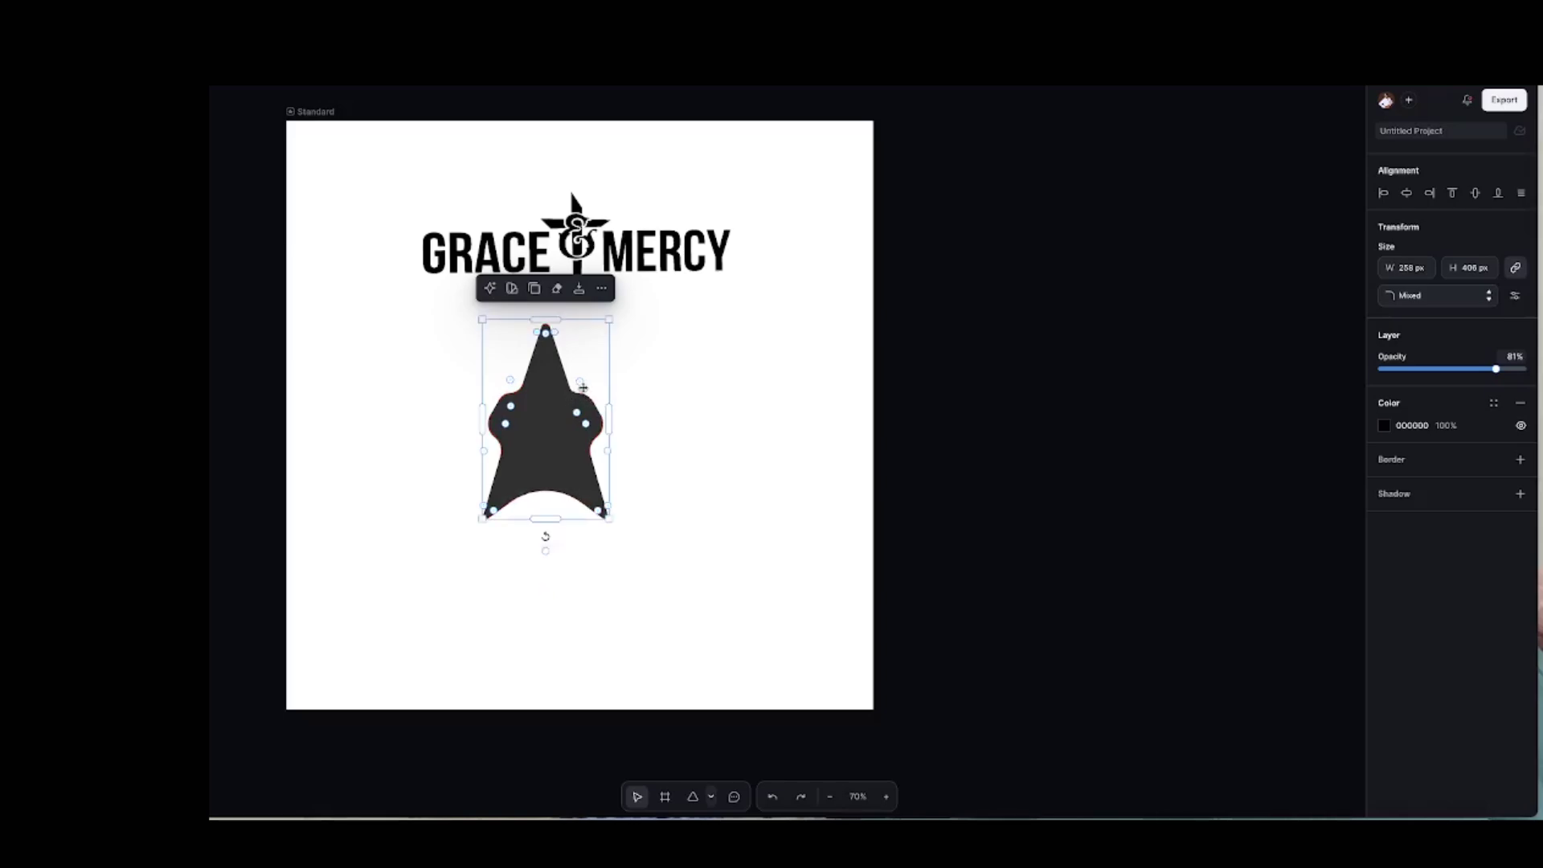
pyautogui.click(643, 348)
pyautogui.moveTo(450, 321); pyautogui.dragTo(673, 559)
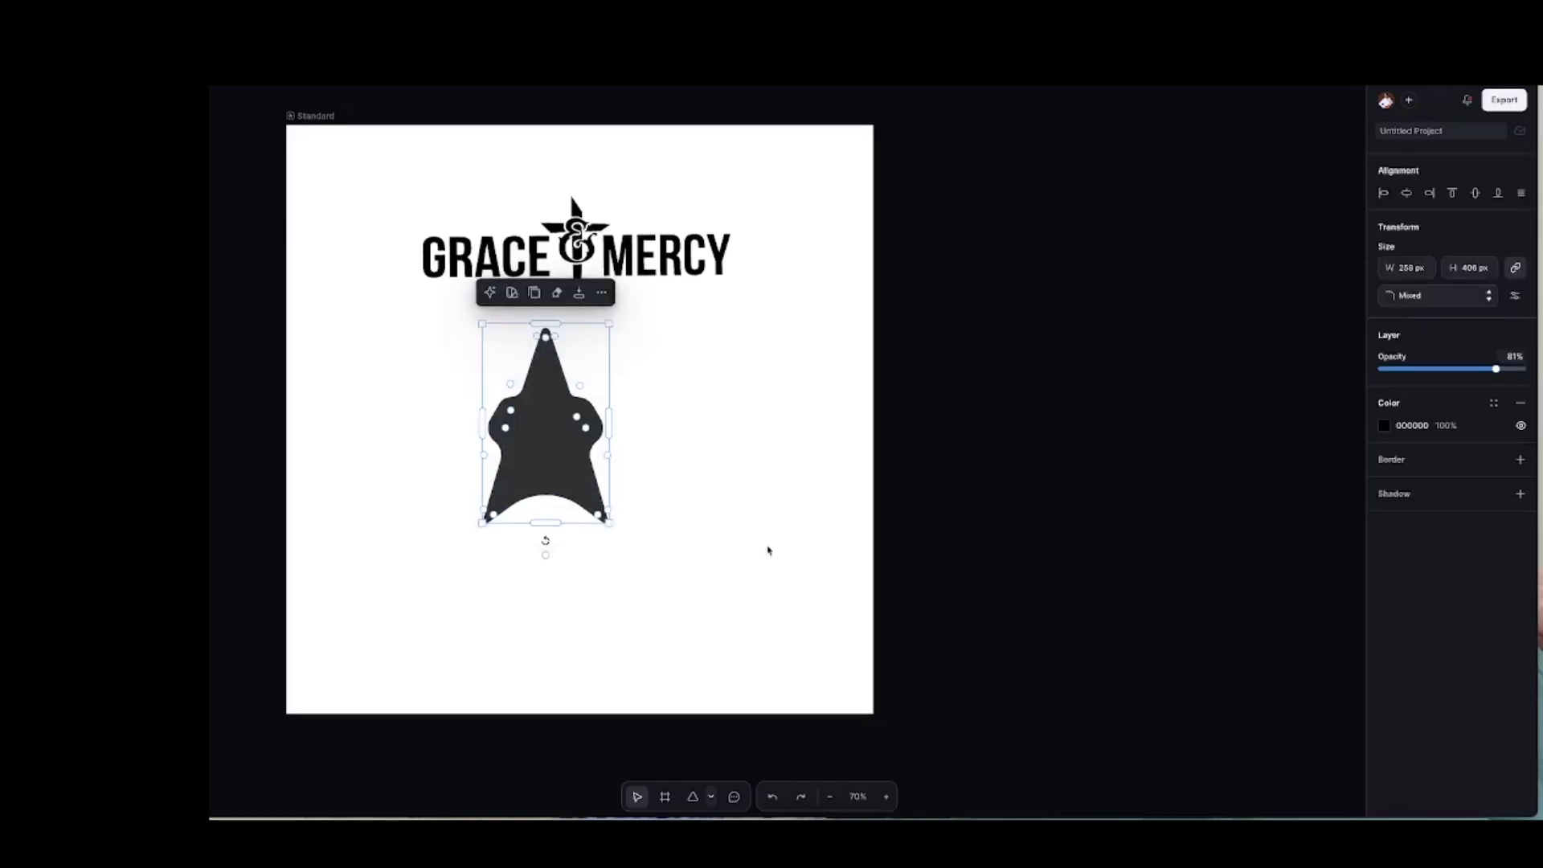
# Undo back to the separate, fully opaque star and triangle, and apply the shape builder's Exclude operation to both.
pyautogui.click(772, 796)
pyautogui.click(772, 796)
pyautogui.moveTo(386, 317); pyautogui.dragTo(690, 607)
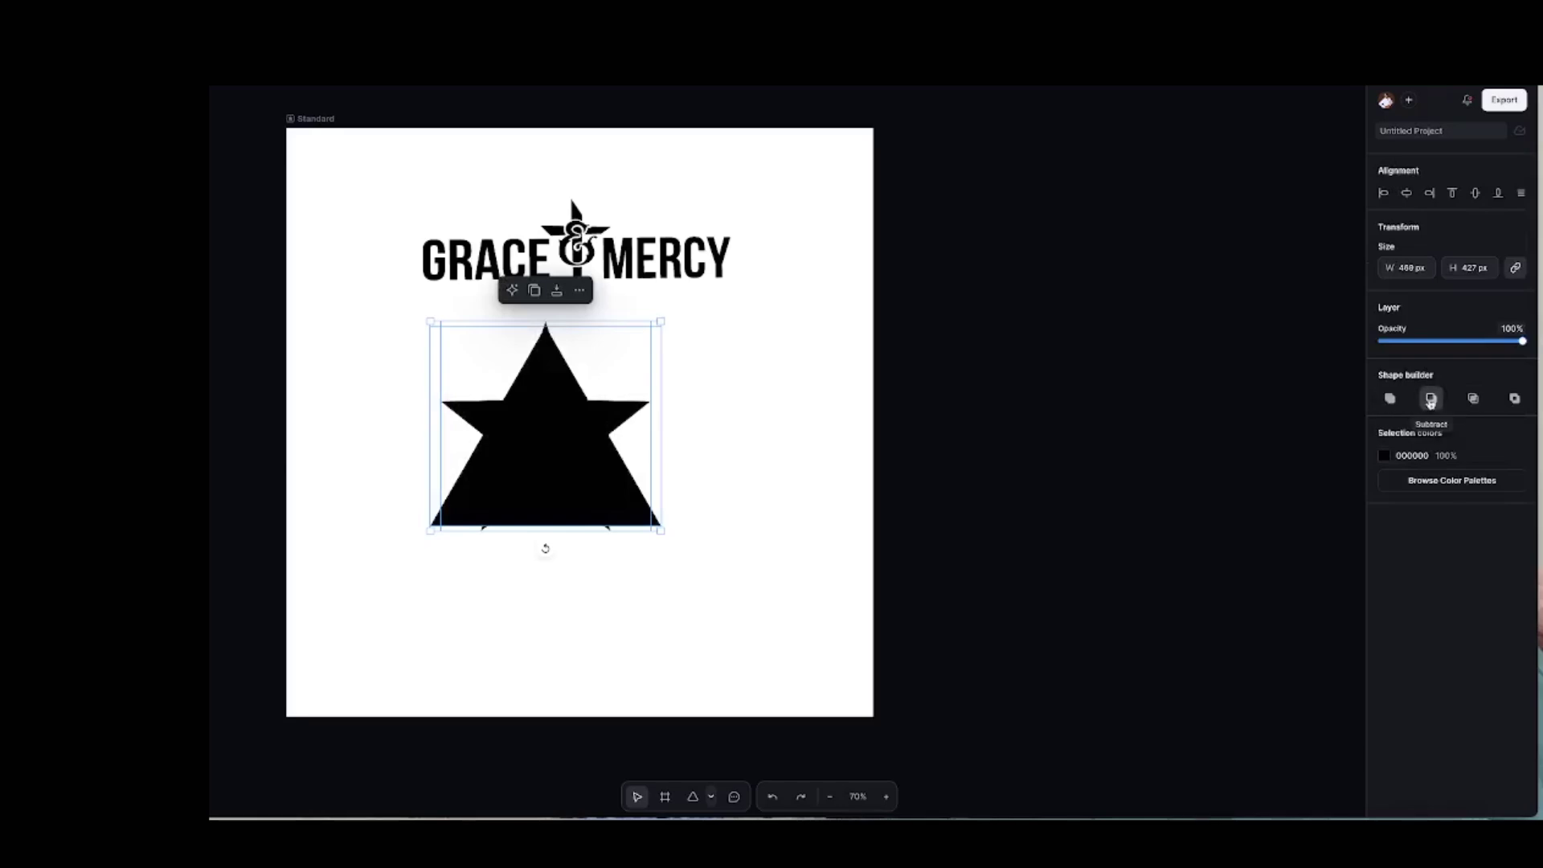
pyautogui.click(1516, 398)
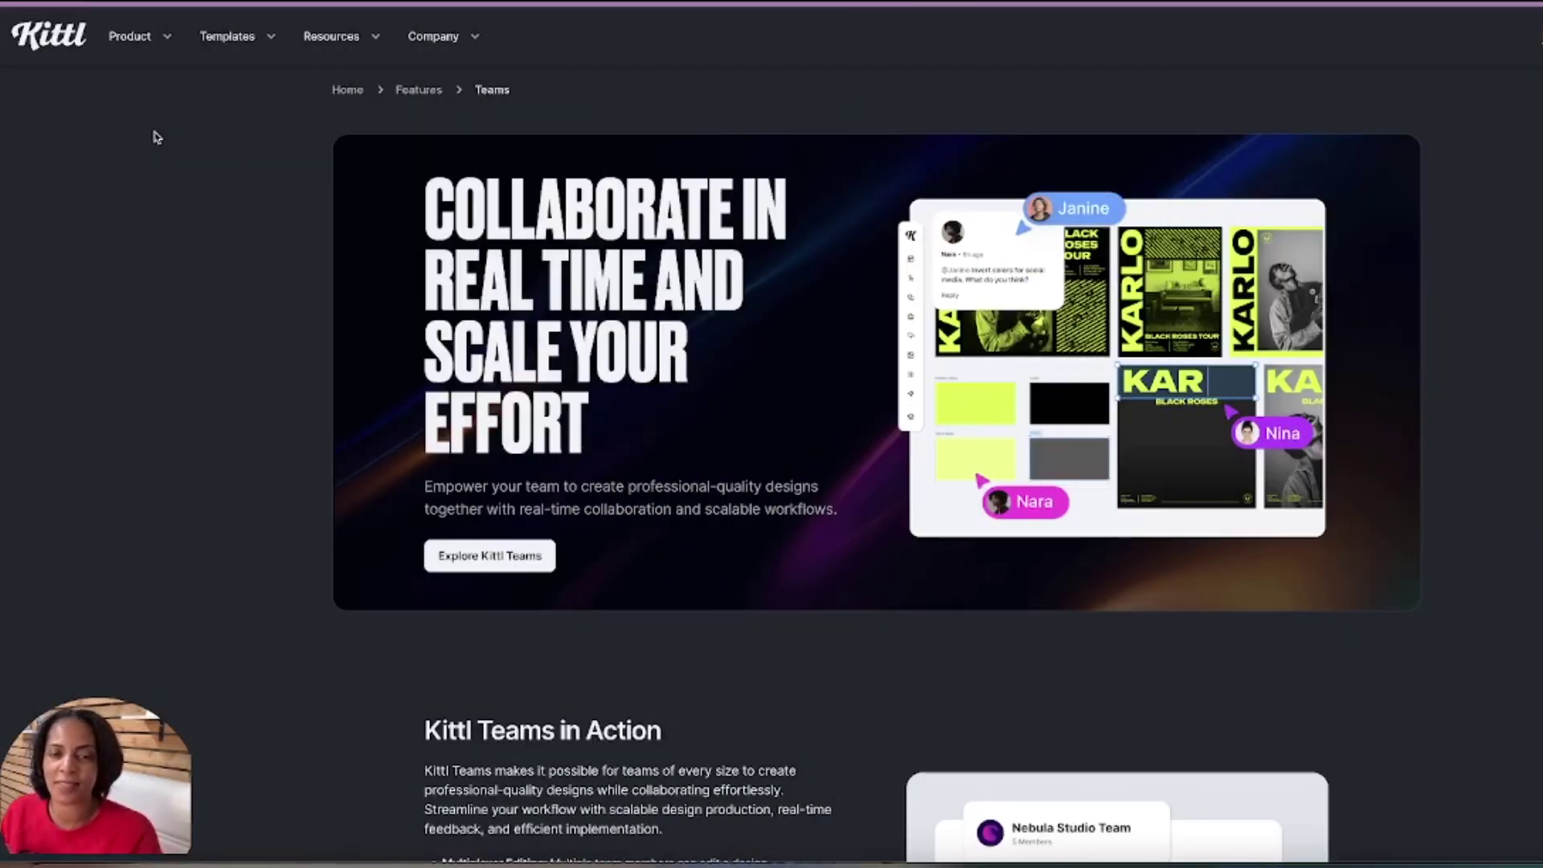
# Look through the Kittl Teams feature page, from the collaboration overview and team benefits down to the additional design tools.
pyautogui.scroll(-1, 173, 152)
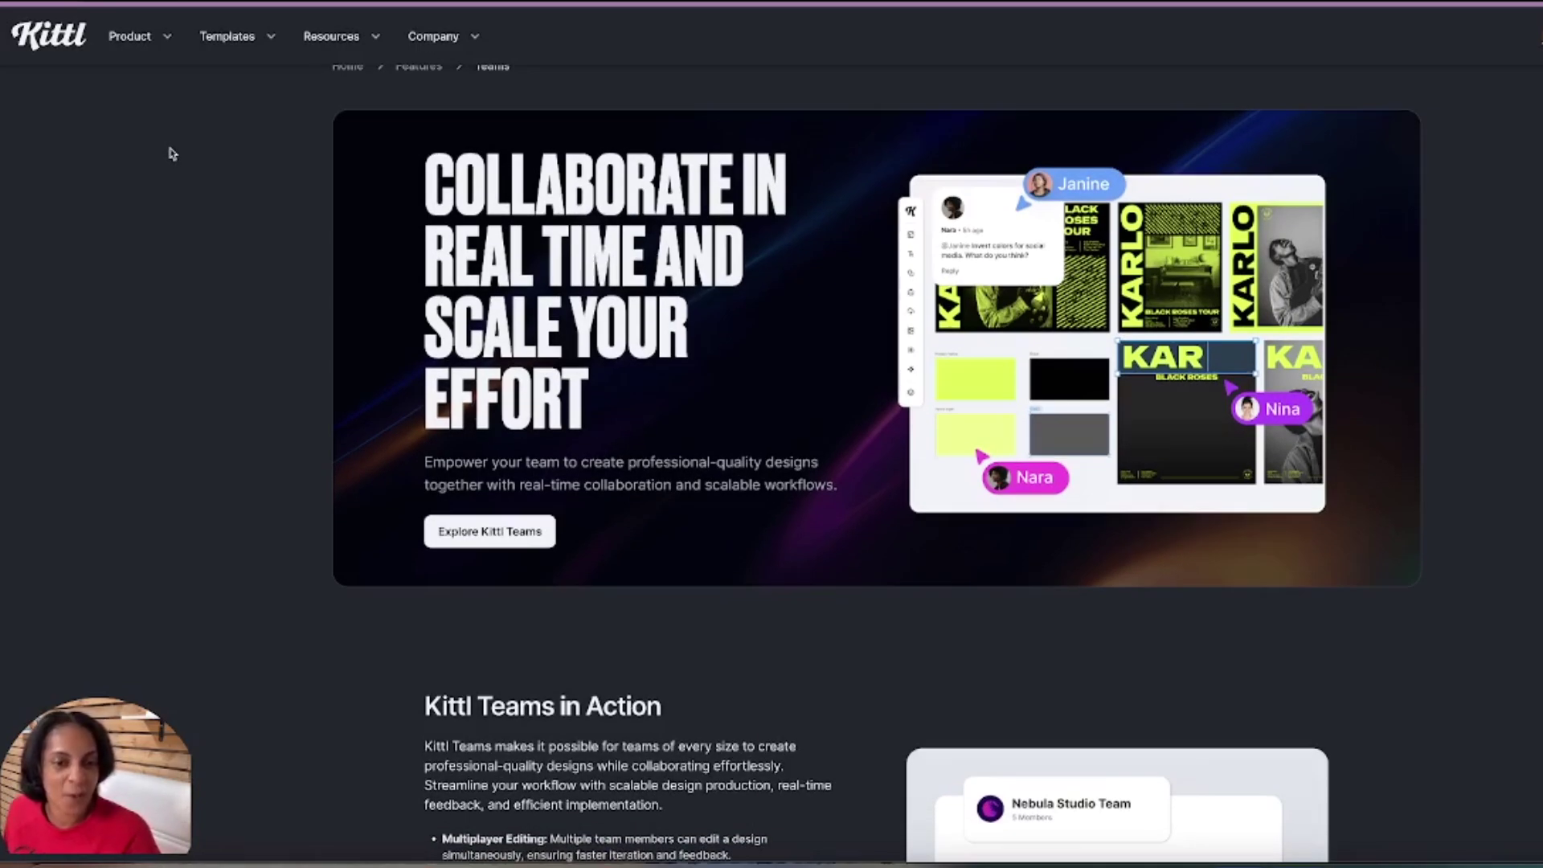
pyautogui.scroll(-5, 171, 153)
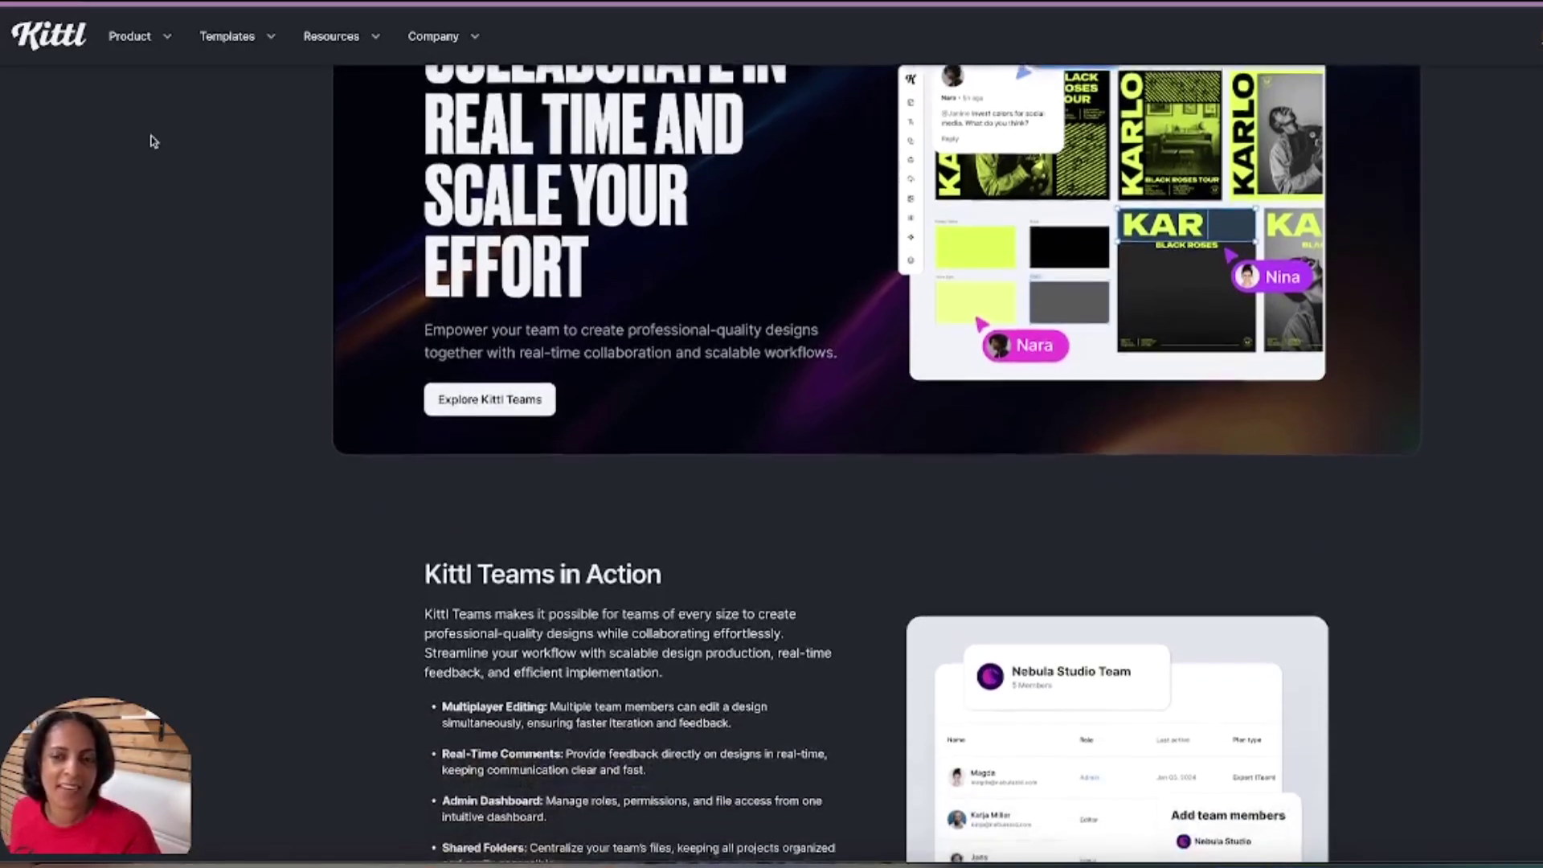
pyautogui.scroll(-1, 195, 161)
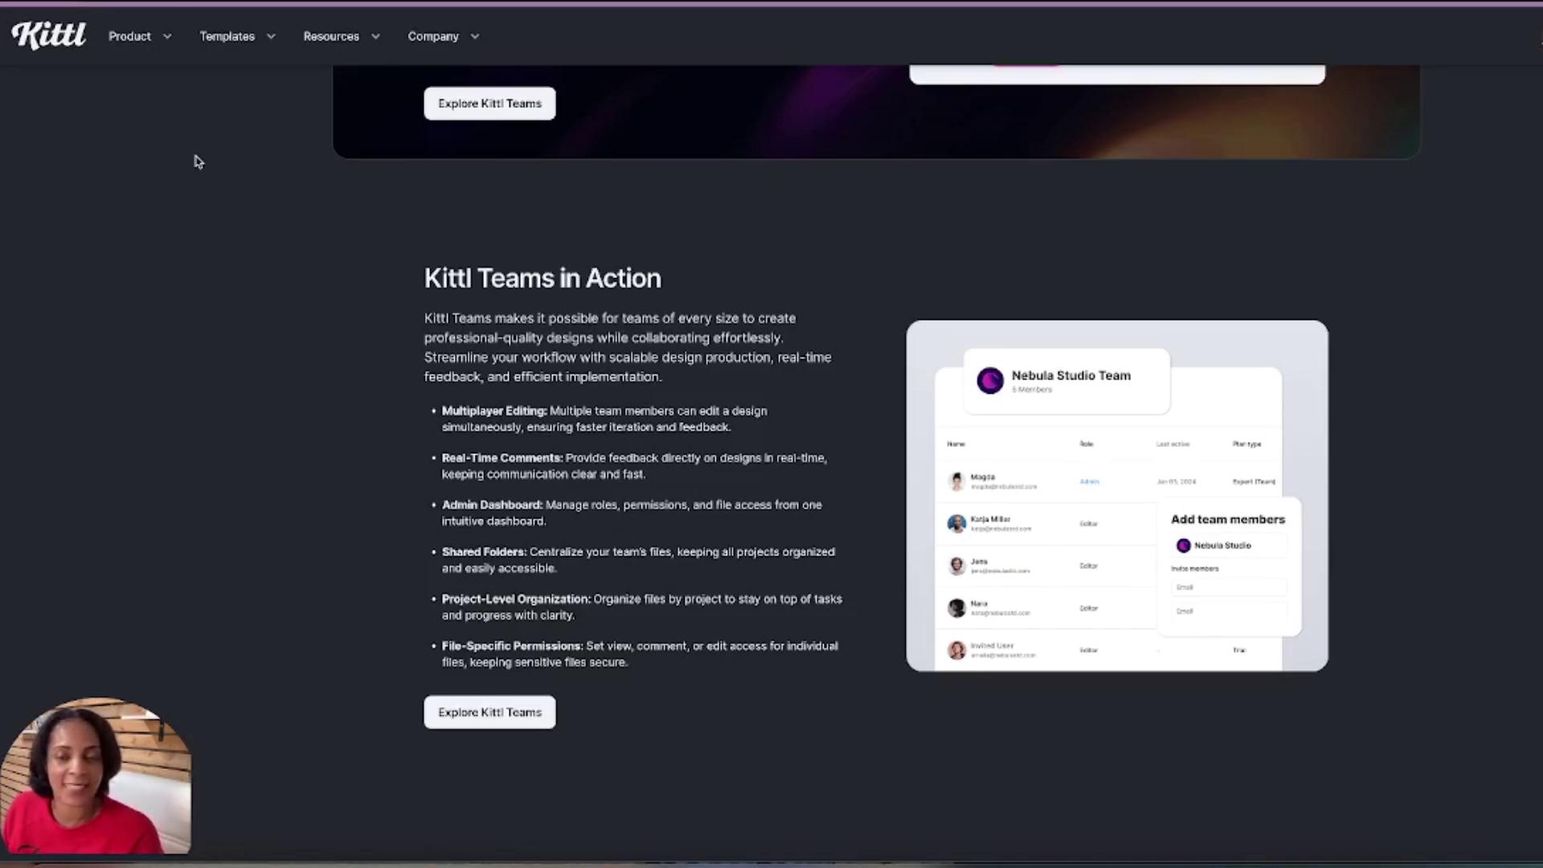
pyautogui.scroll(-8, 199, 161)
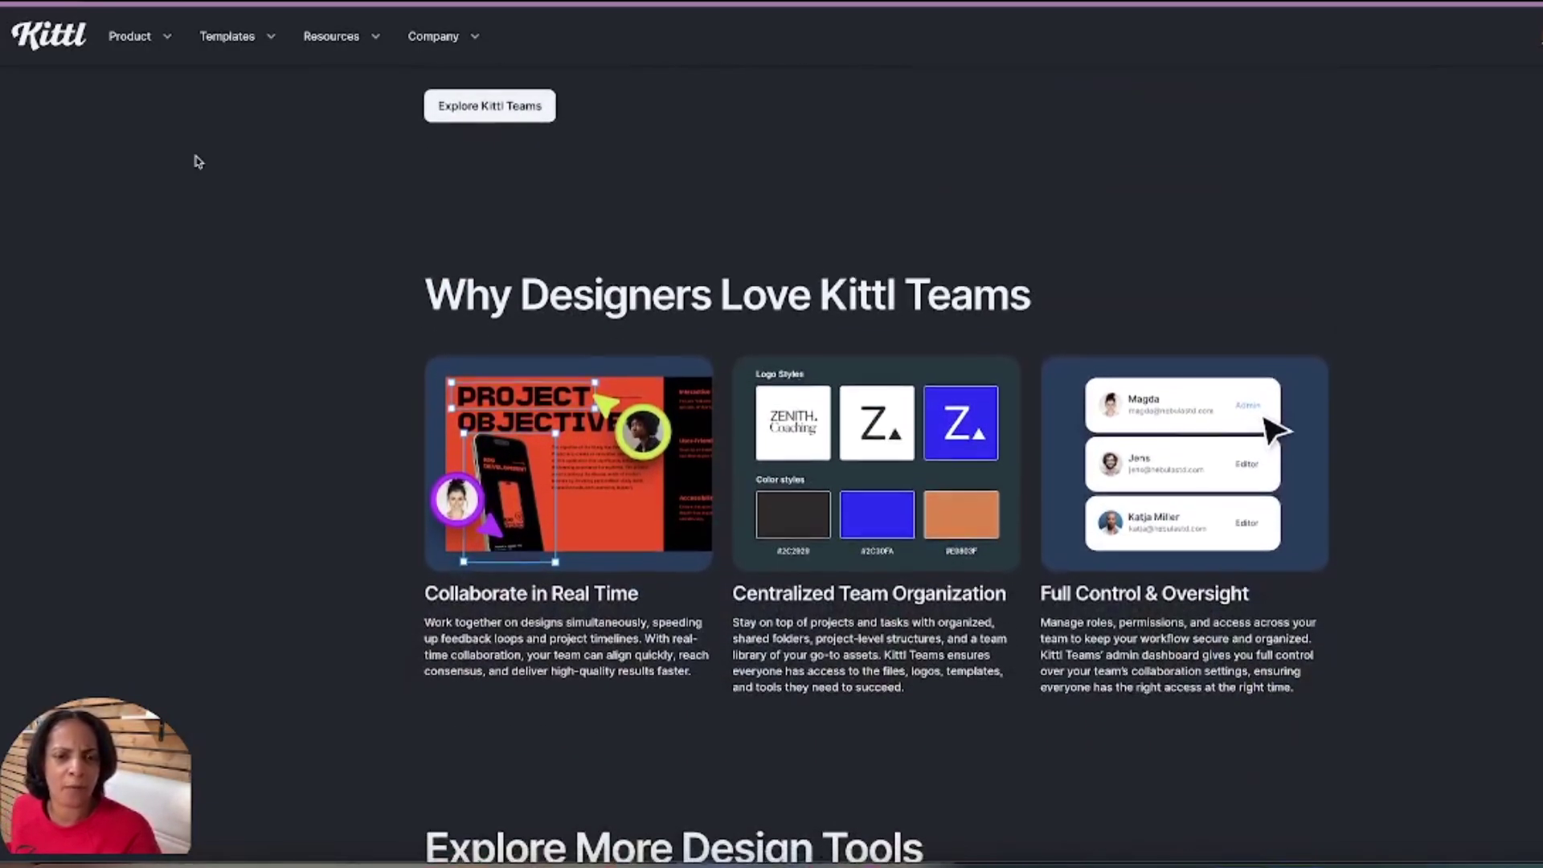
pyautogui.scroll(-1, 198, 162)
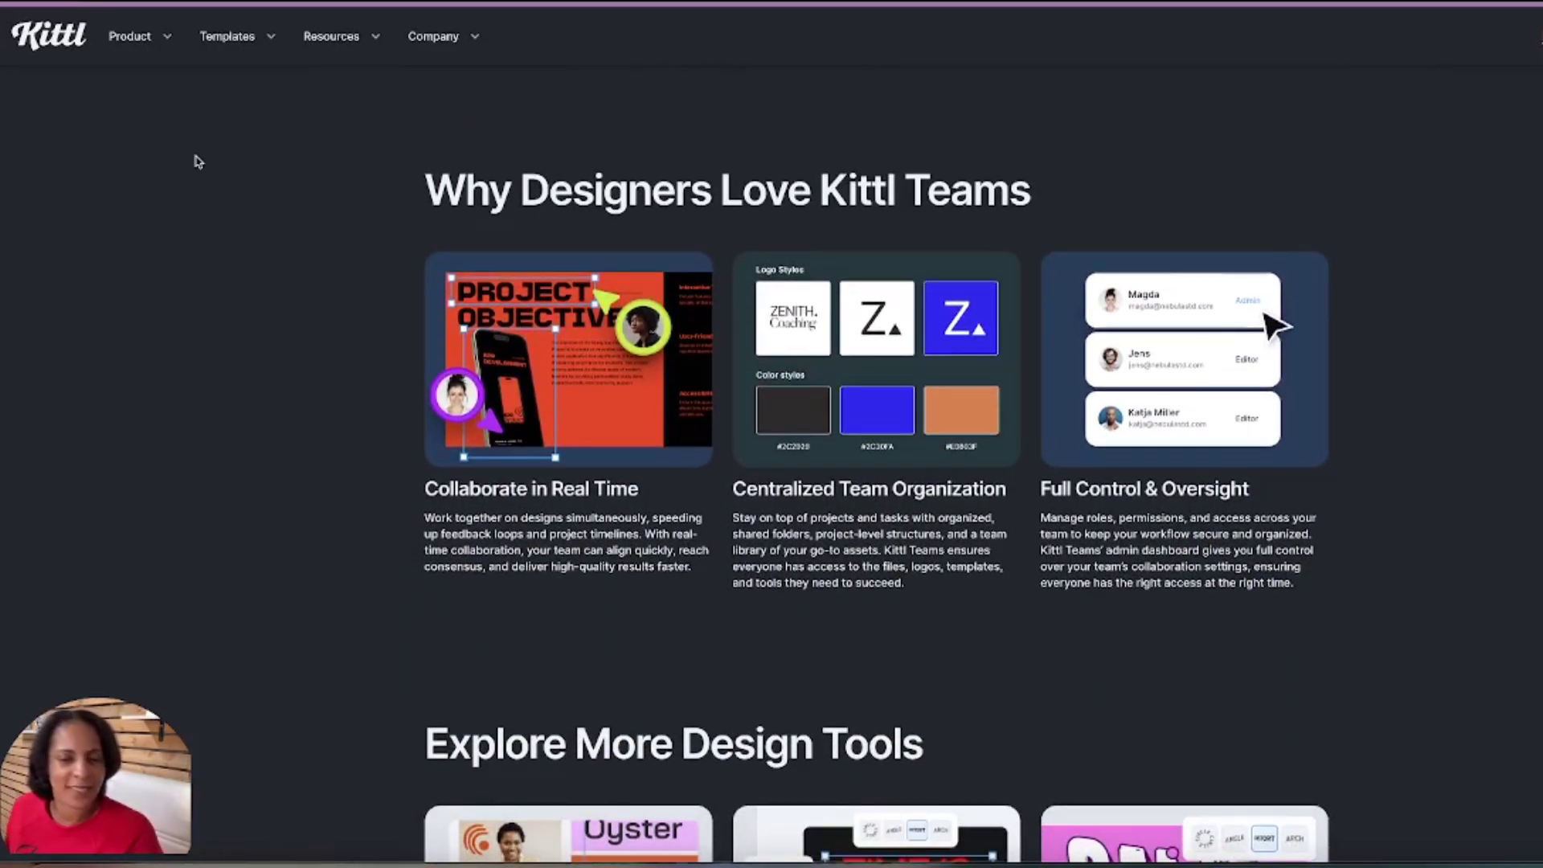
pyautogui.scroll(-4, 198, 162)
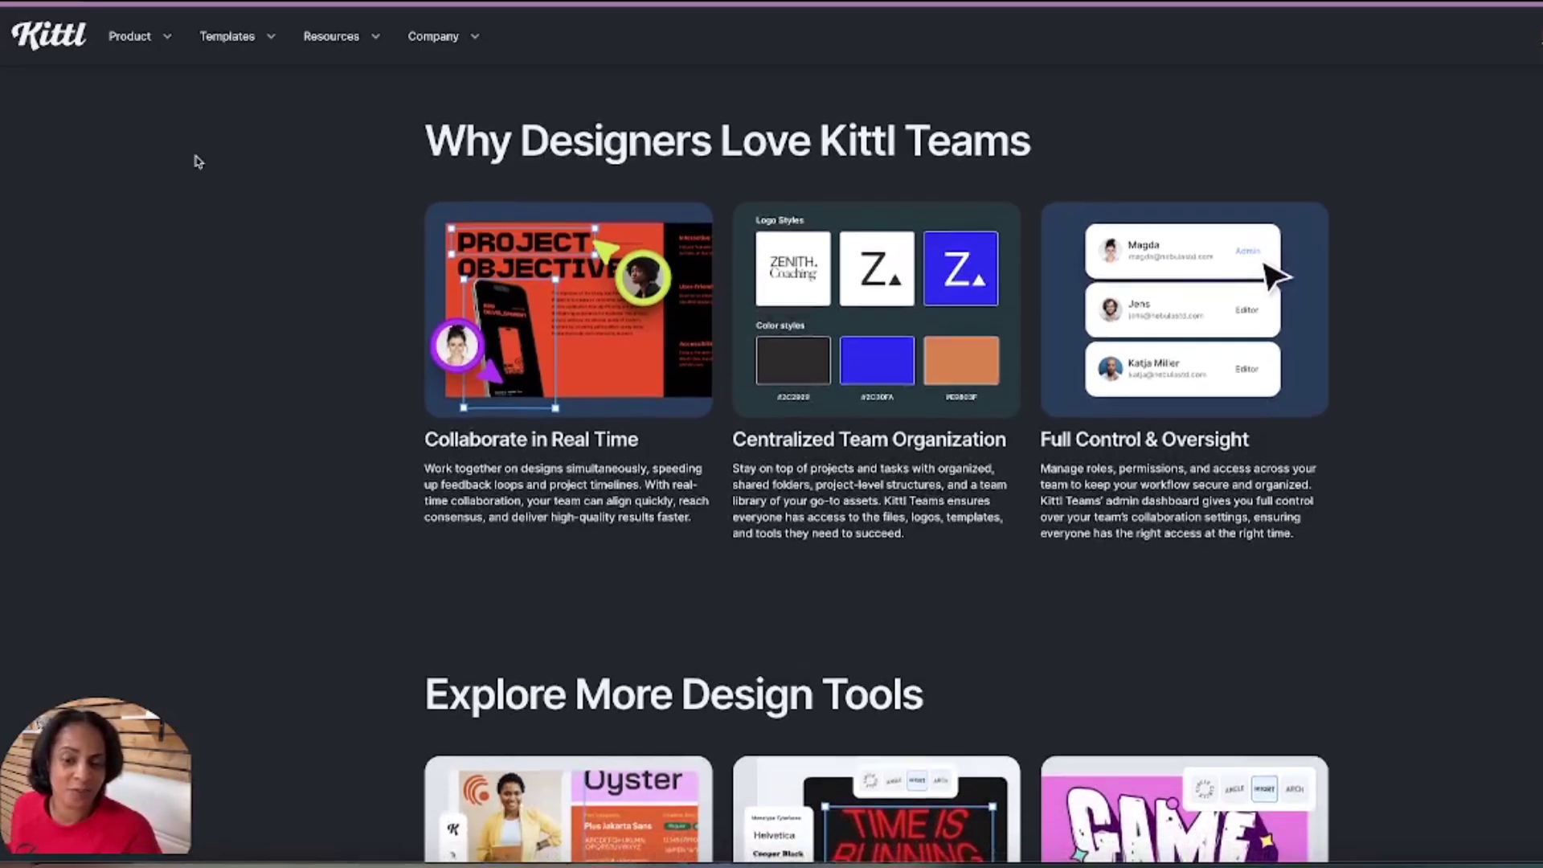
pyautogui.scroll(-2, 199, 161)
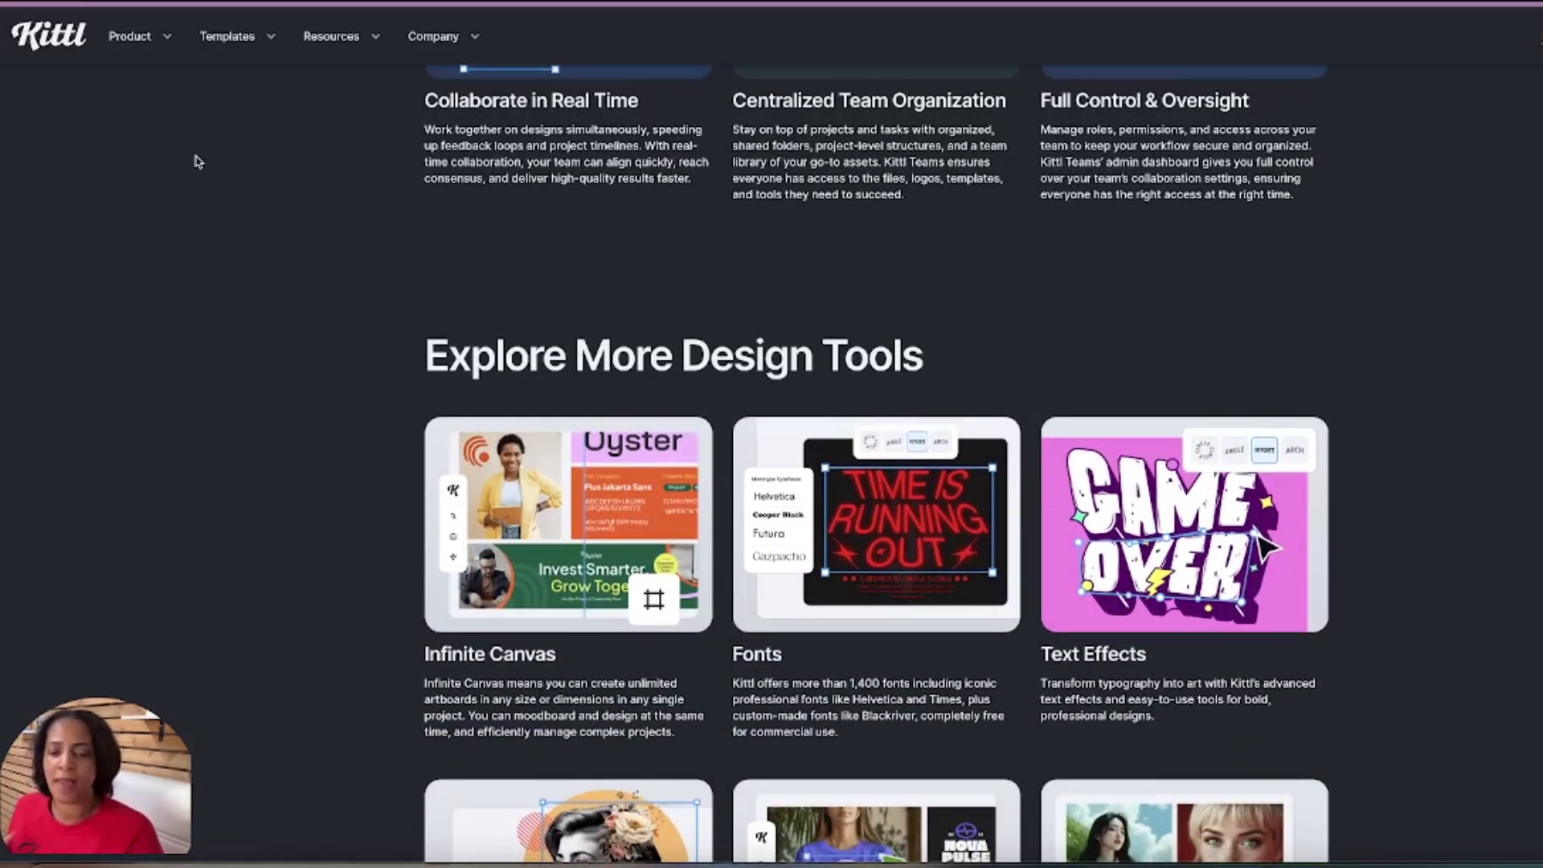
pyautogui.scroll(-7, 198, 161)
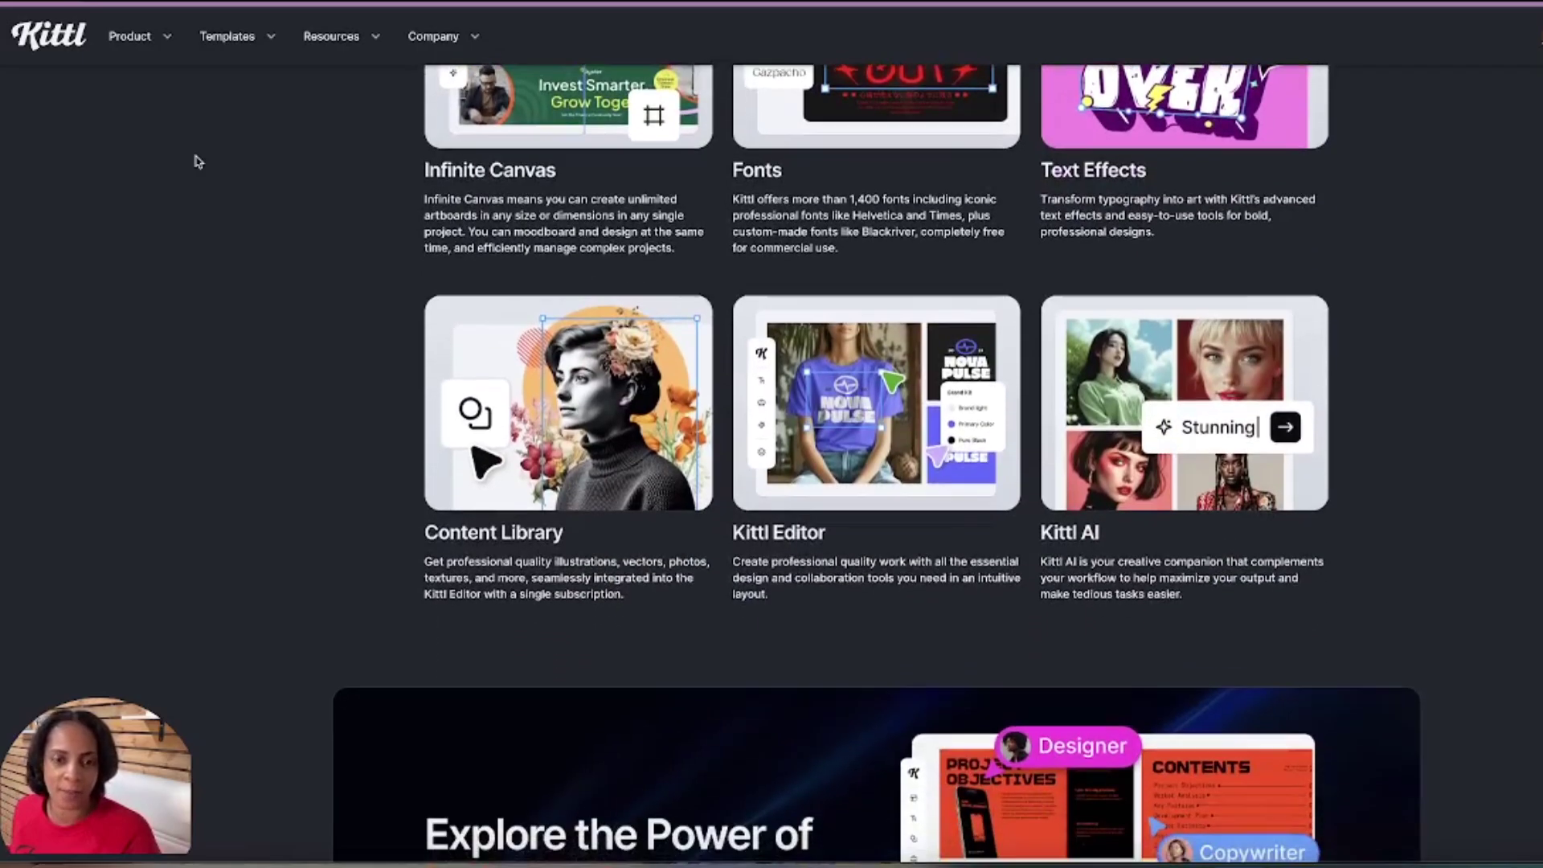
pyautogui.scroll(-2, 199, 162)
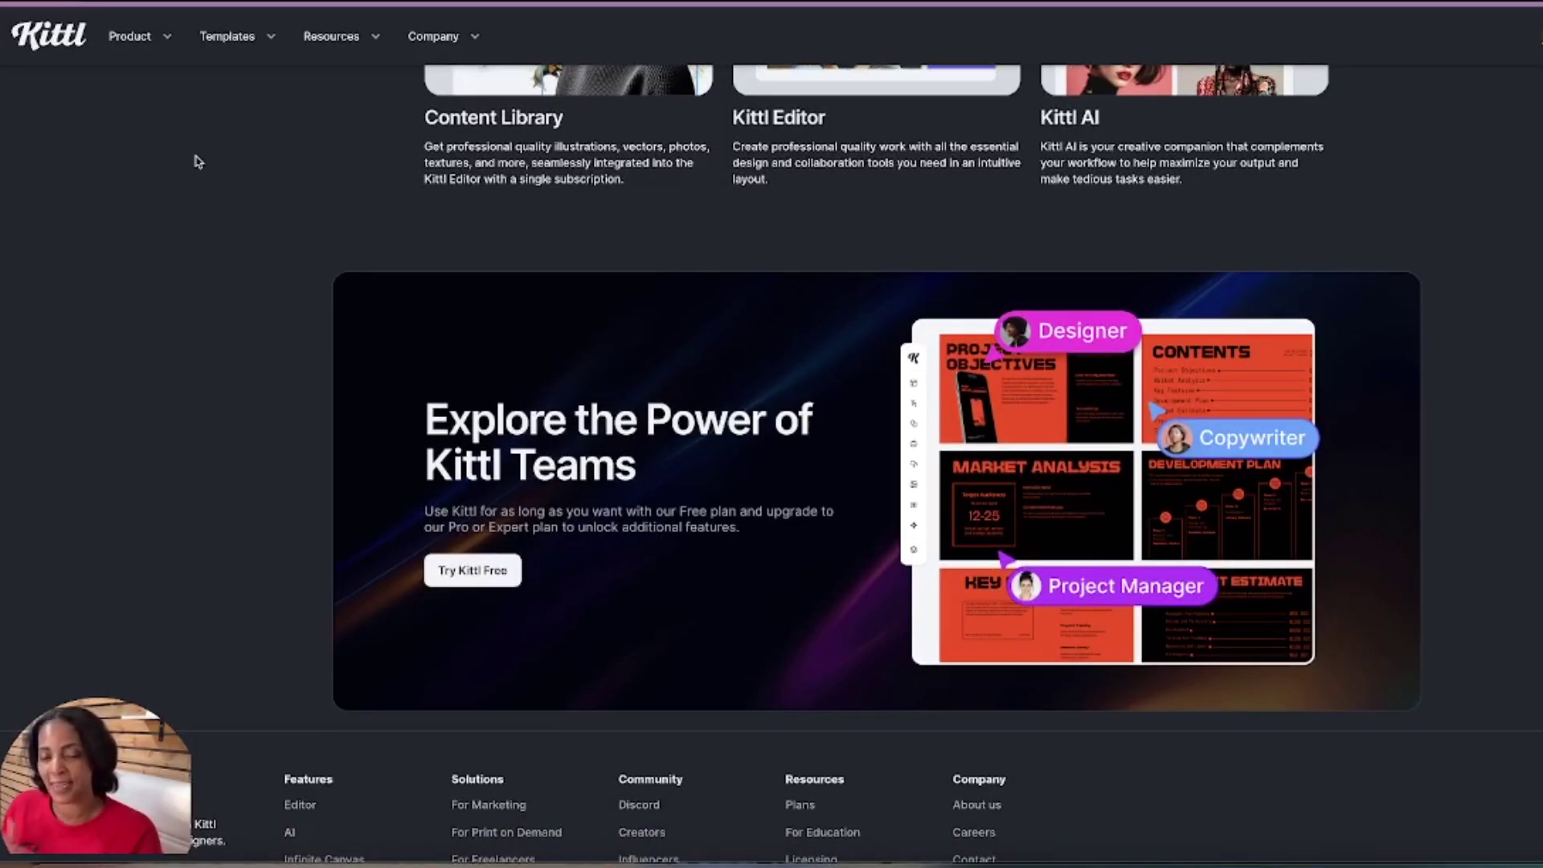
# Compare the Free, Pro and Expert plans with yearly billing on the pricing page.
pyautogui.scroll(10, 199, 162)
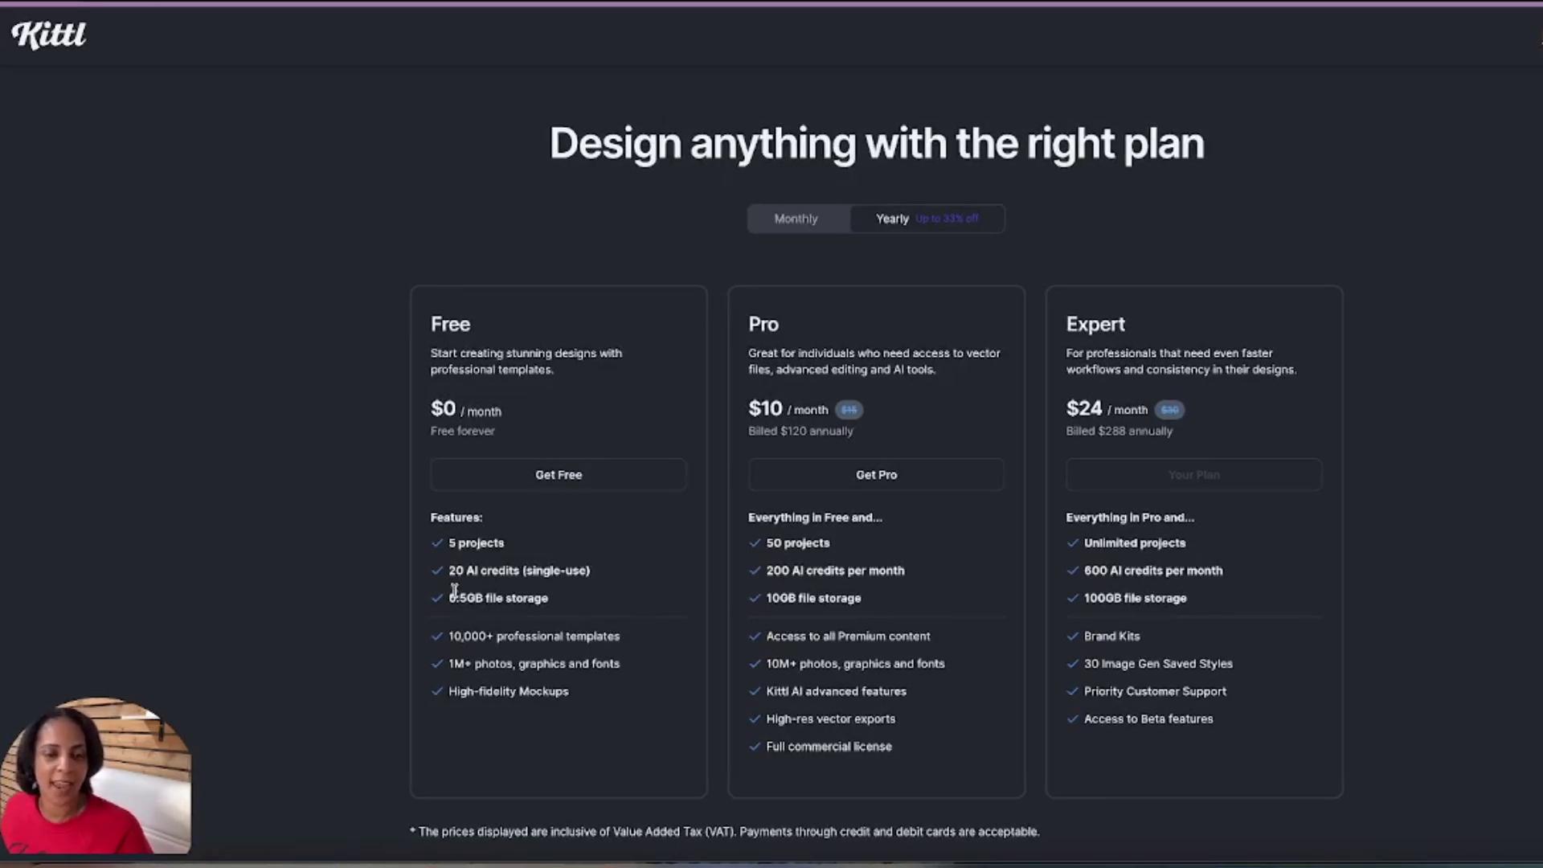
pyautogui.scroll(-1, 540, 557)
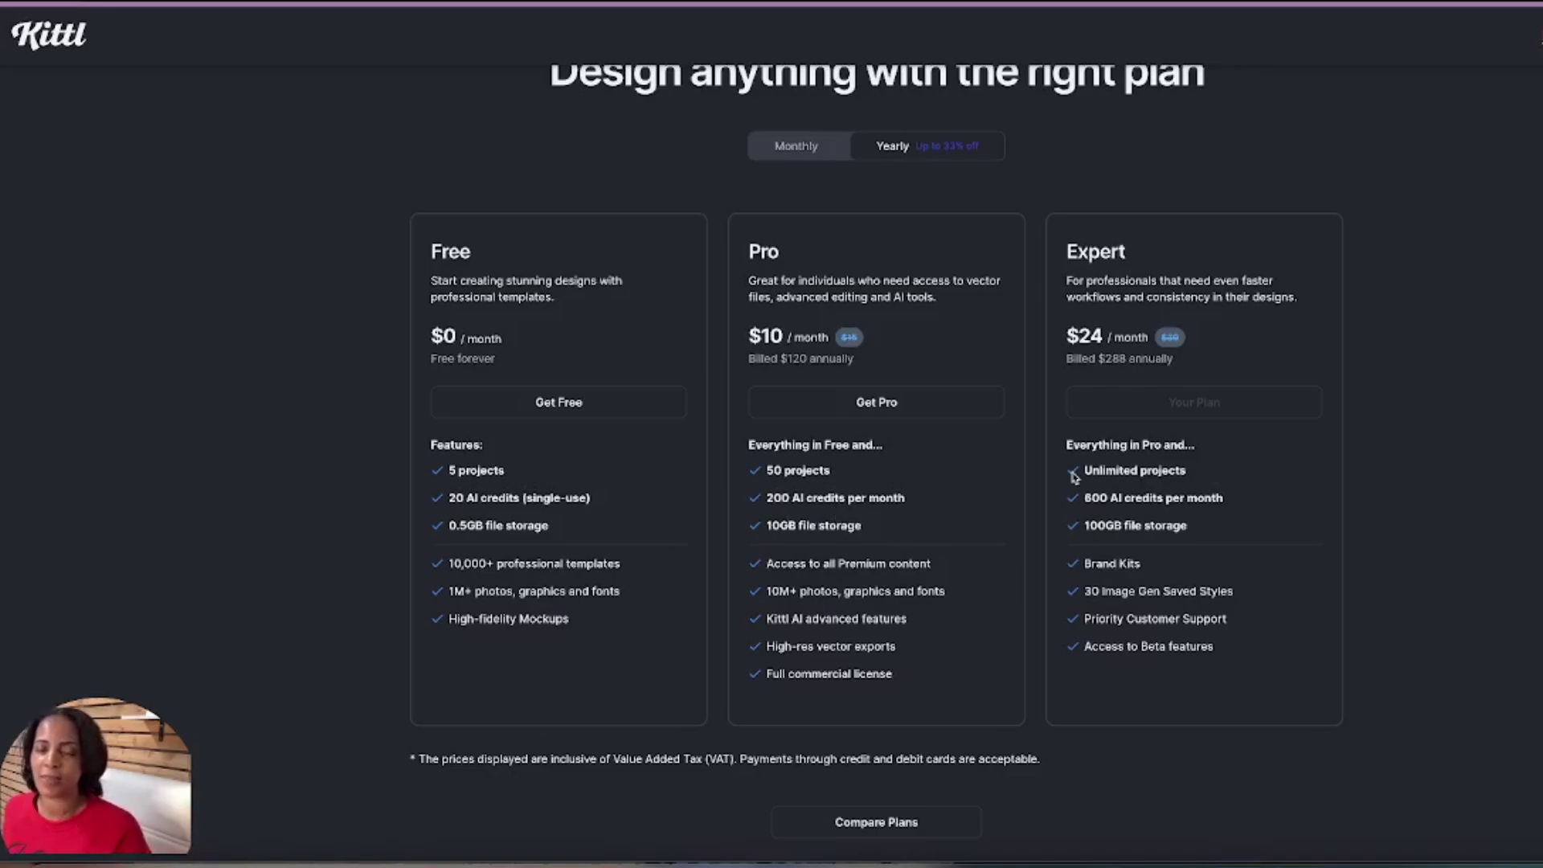
pyautogui.scroll(1, 1230, 441)
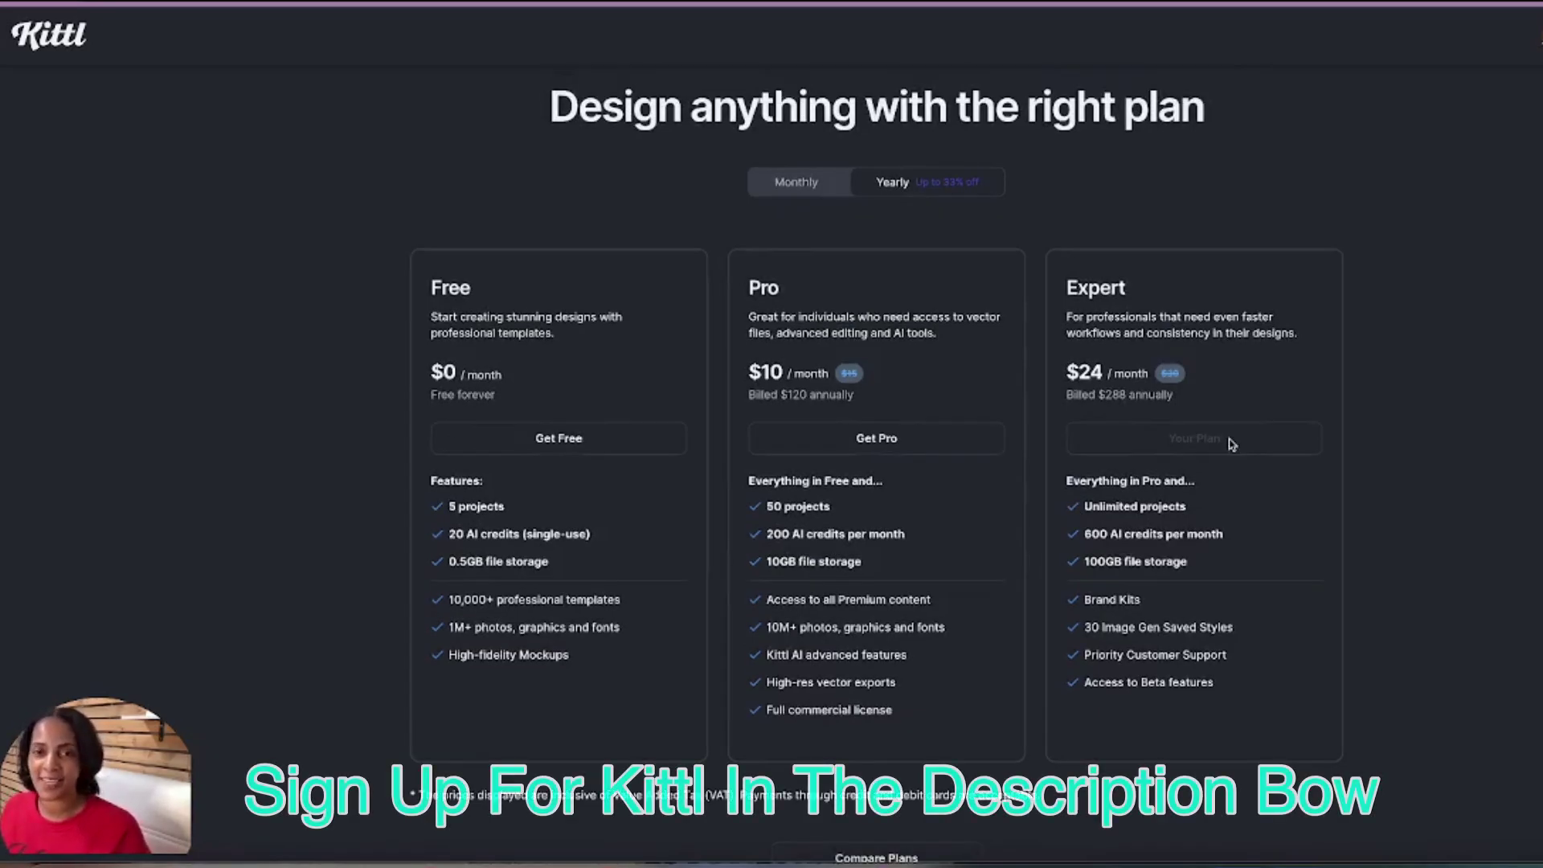